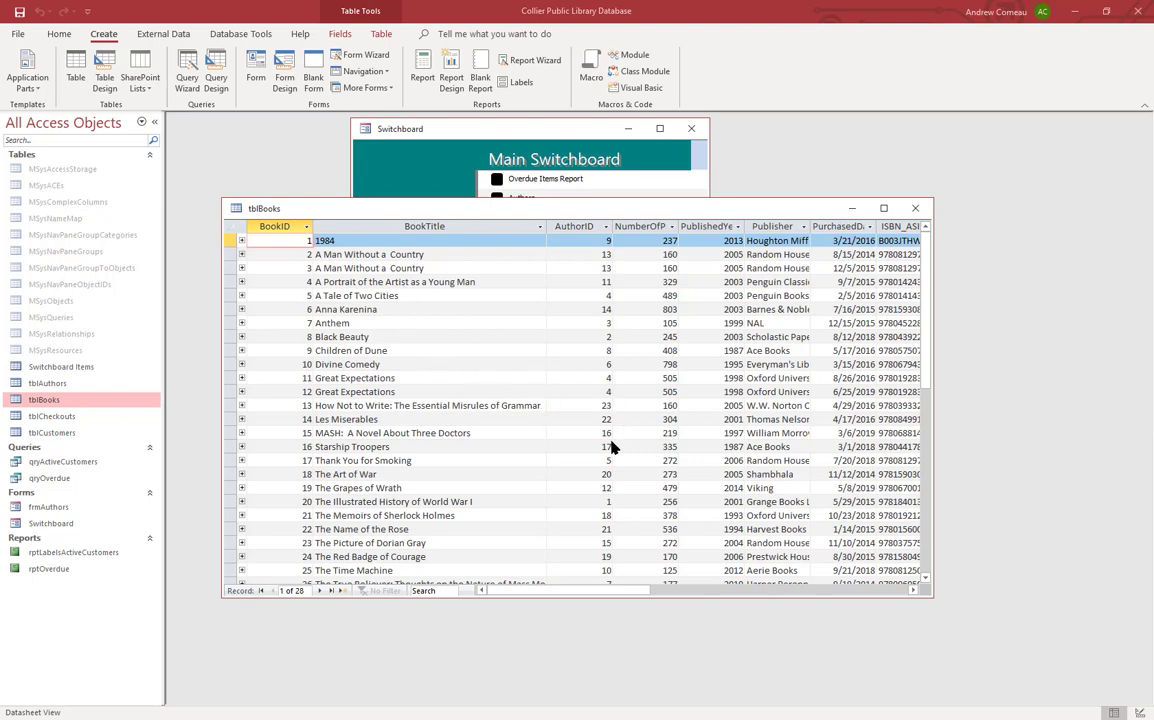
# Reposition the tblBooks datasheet window and widen it to show the columns through Circulation
pyautogui.moveTo(633, 217); pyautogui.dragTo(647, 250)
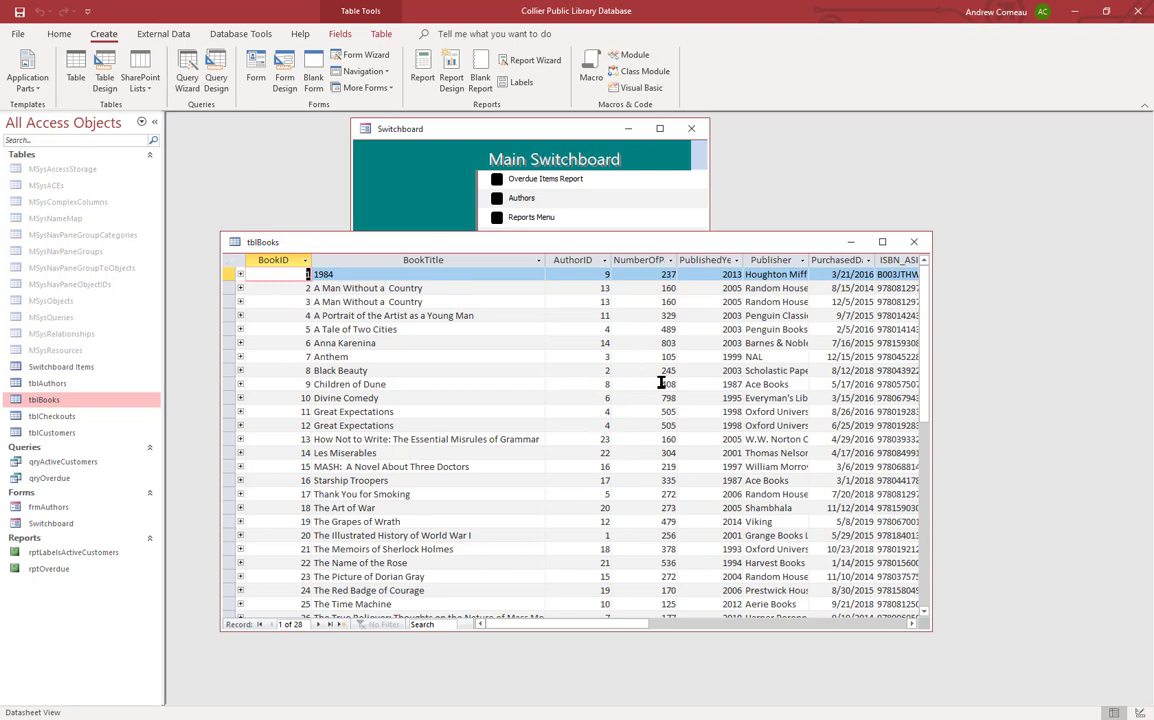
pyautogui.moveTo(494, 246); pyautogui.dragTo(496, 202)
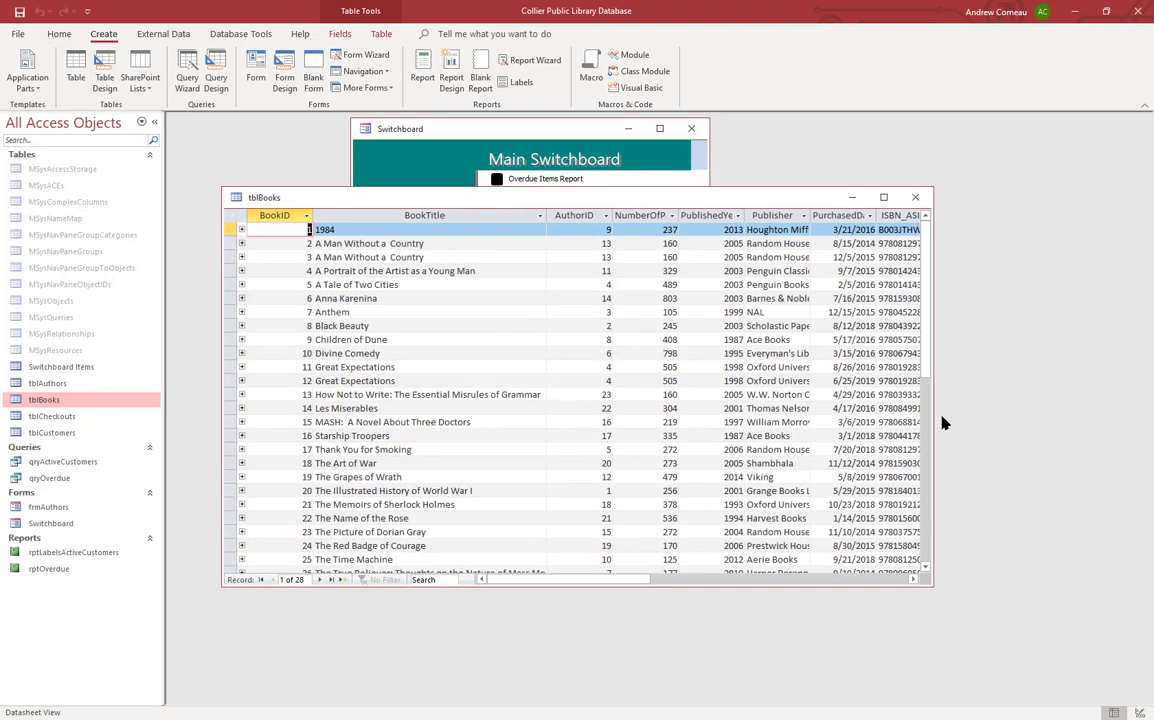
pyautogui.moveTo(932, 421); pyautogui.dragTo(1011, 421)
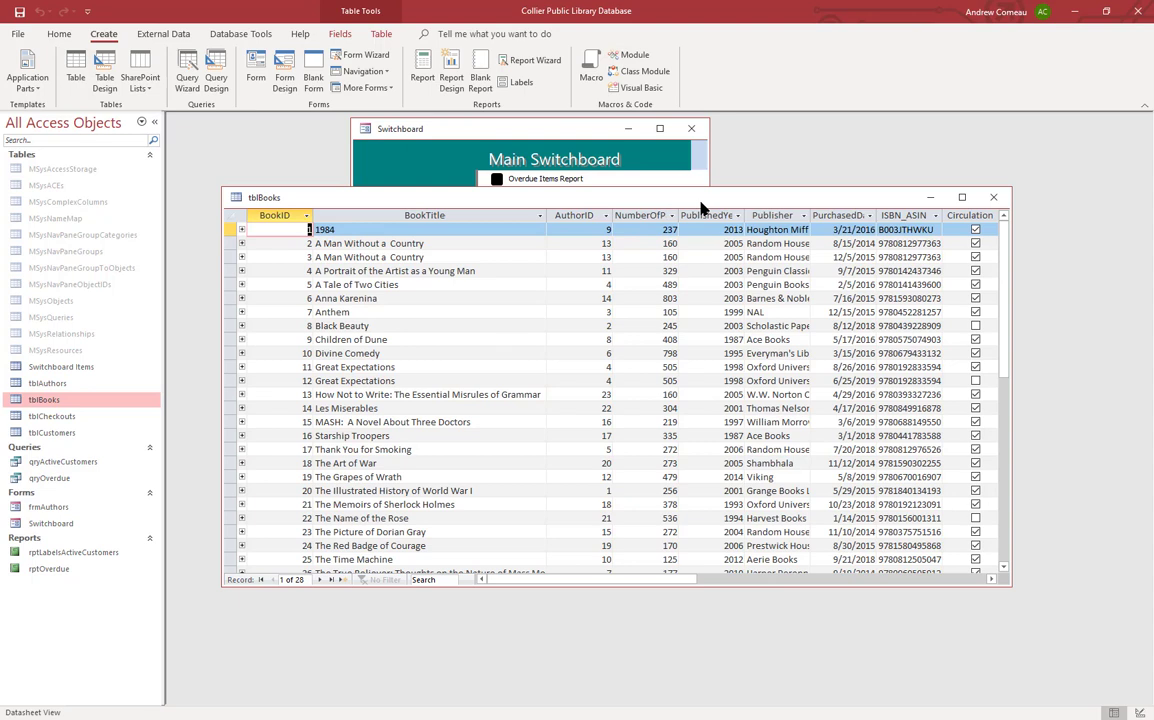
# Examine the tblBooks fields, including AssetTag and CheckoutDays, and the duplicate Great Expectations records
pyautogui.click(343, 254)
pyautogui.click(638, 285)
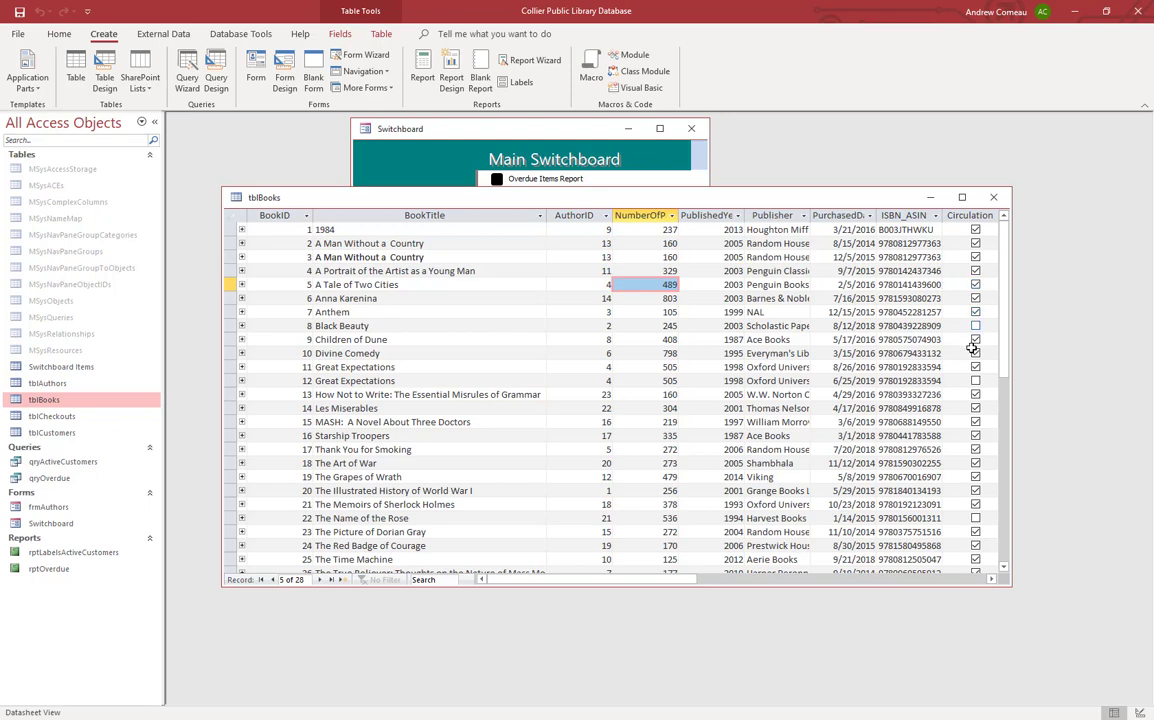
pyautogui.click(756, 580)
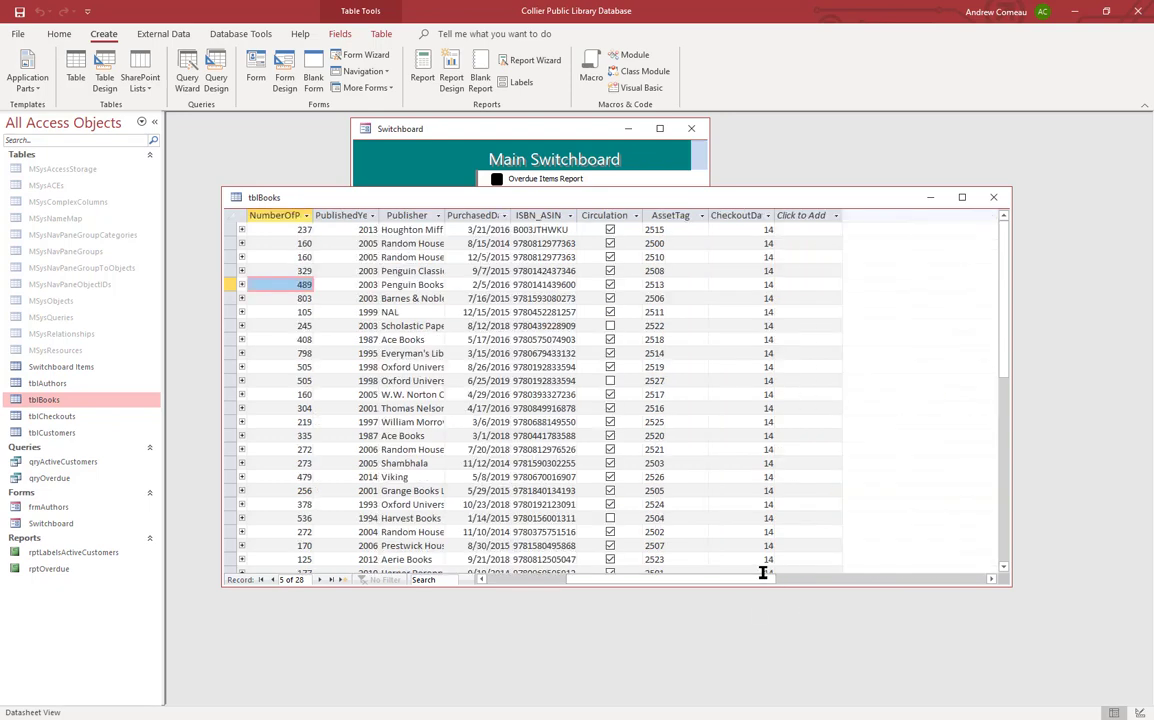
pyautogui.press('Up')
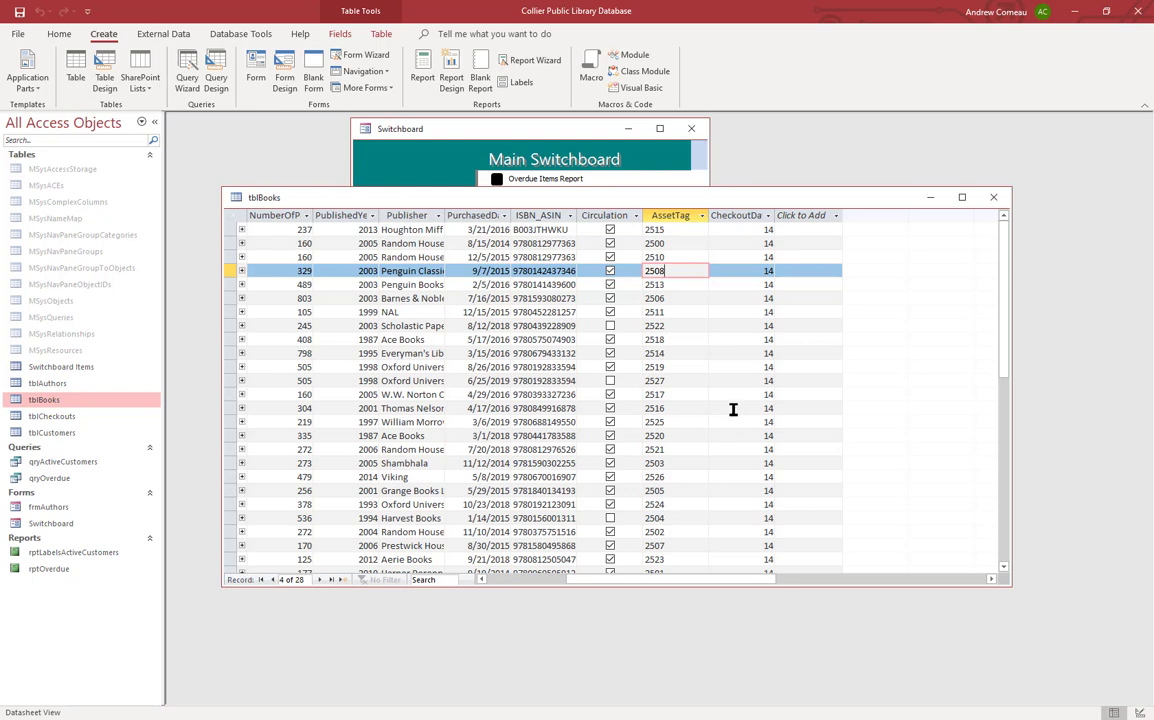
pyautogui.moveTo(701, 580); pyautogui.dragTo(598, 585)
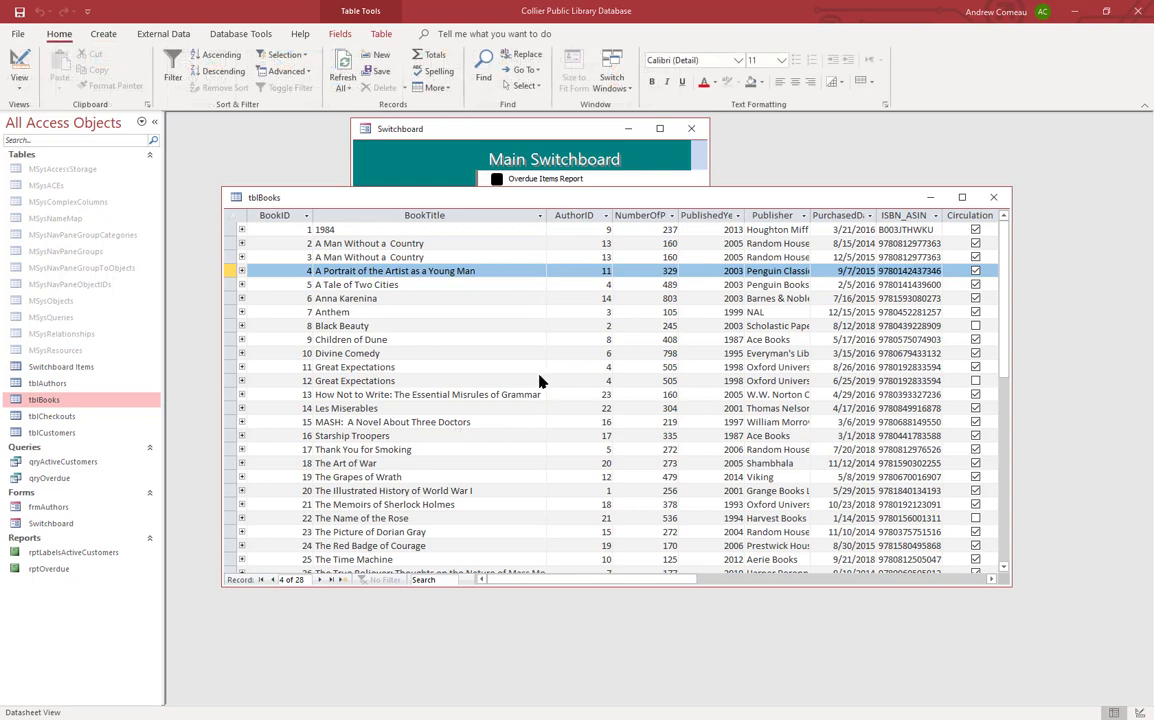
pyautogui.click(399, 367)
pyautogui.click(432, 369)
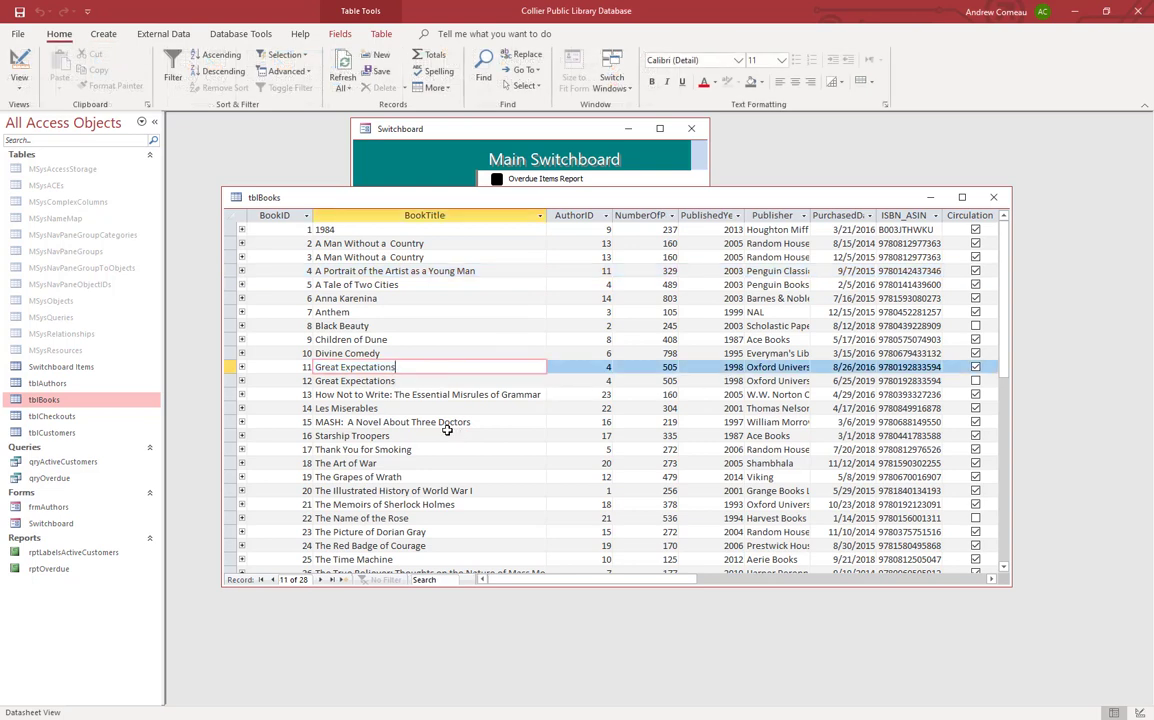
# Create a new query in design view with tblAuthors and tblBooks, and enlarge their field lists to show all fields
pyautogui.click(104, 36)
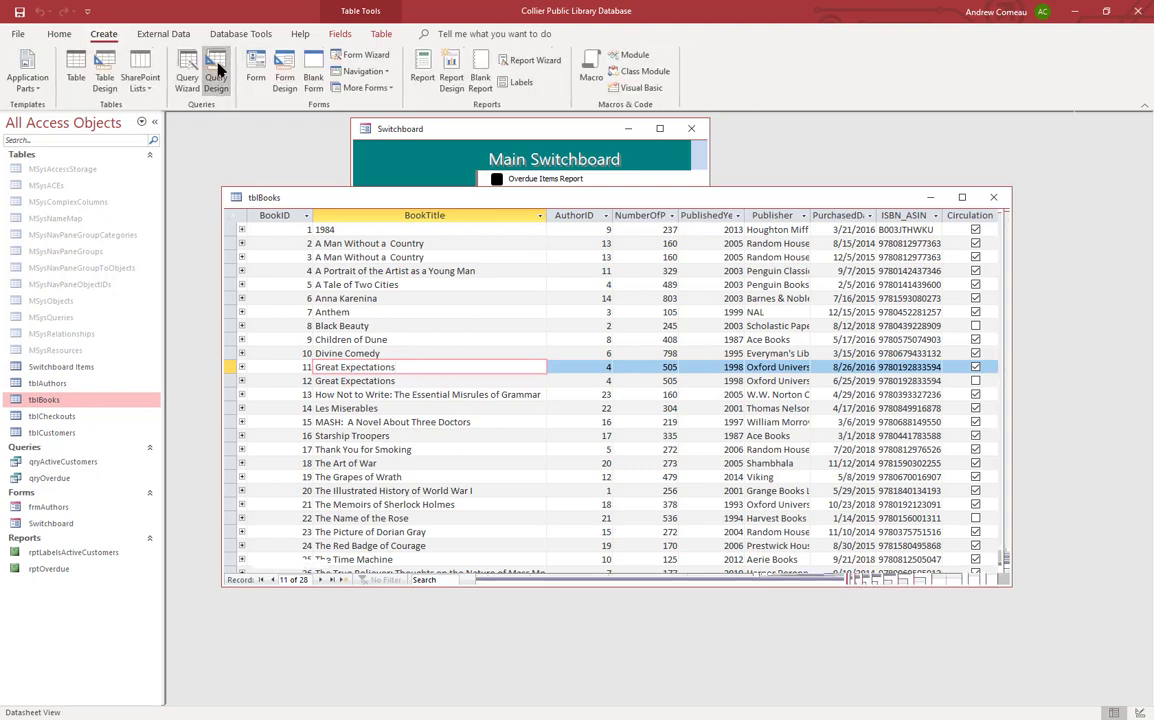
pyautogui.click(216, 72)
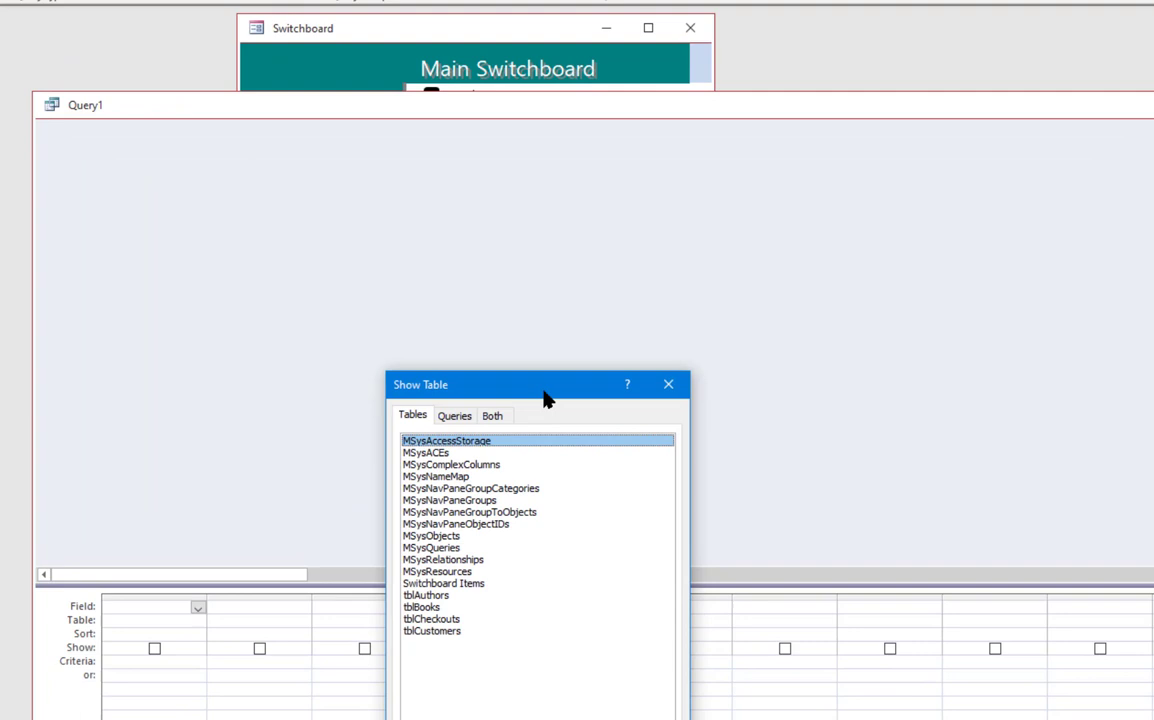
pyautogui.moveTo(545, 397); pyautogui.dragTo(548, 236)
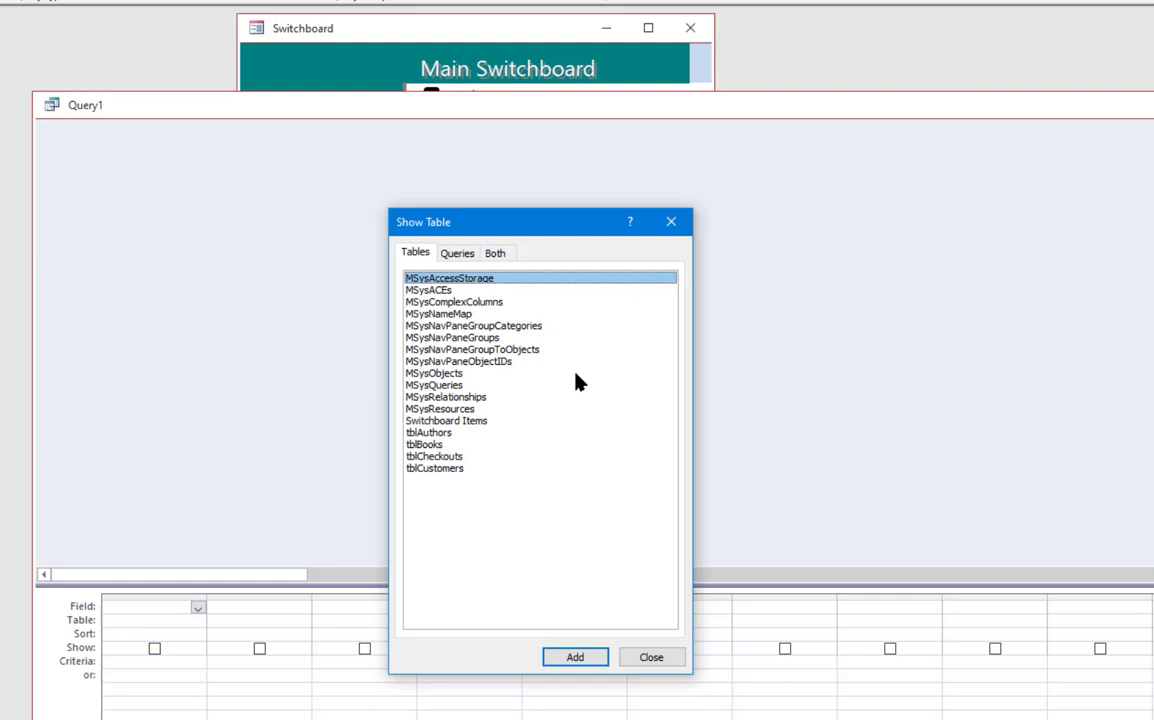
pyautogui.doubleClick(440, 436)
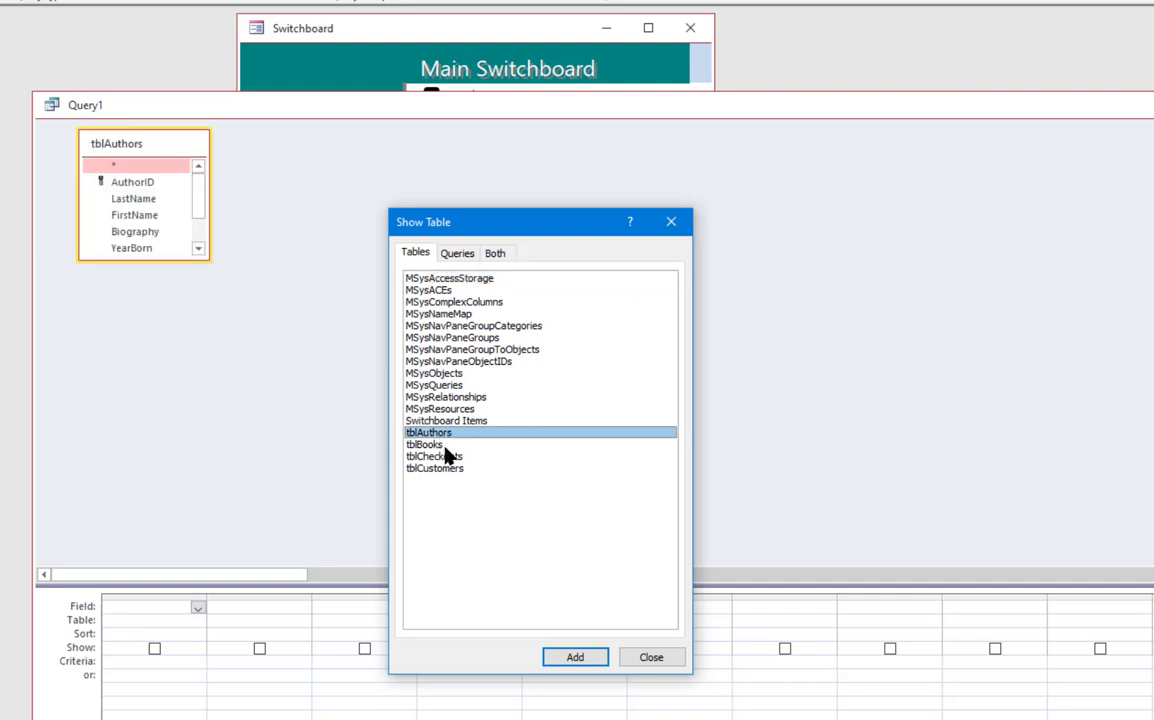
pyautogui.doubleClick(437, 446)
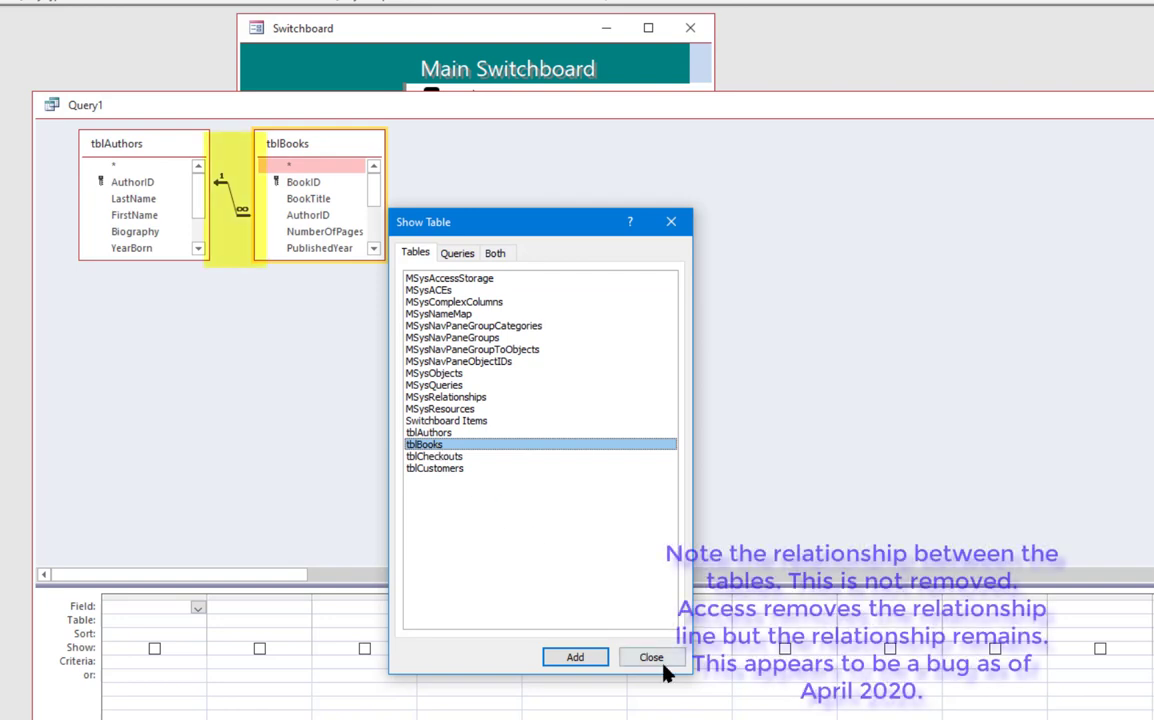
pyautogui.click(655, 660)
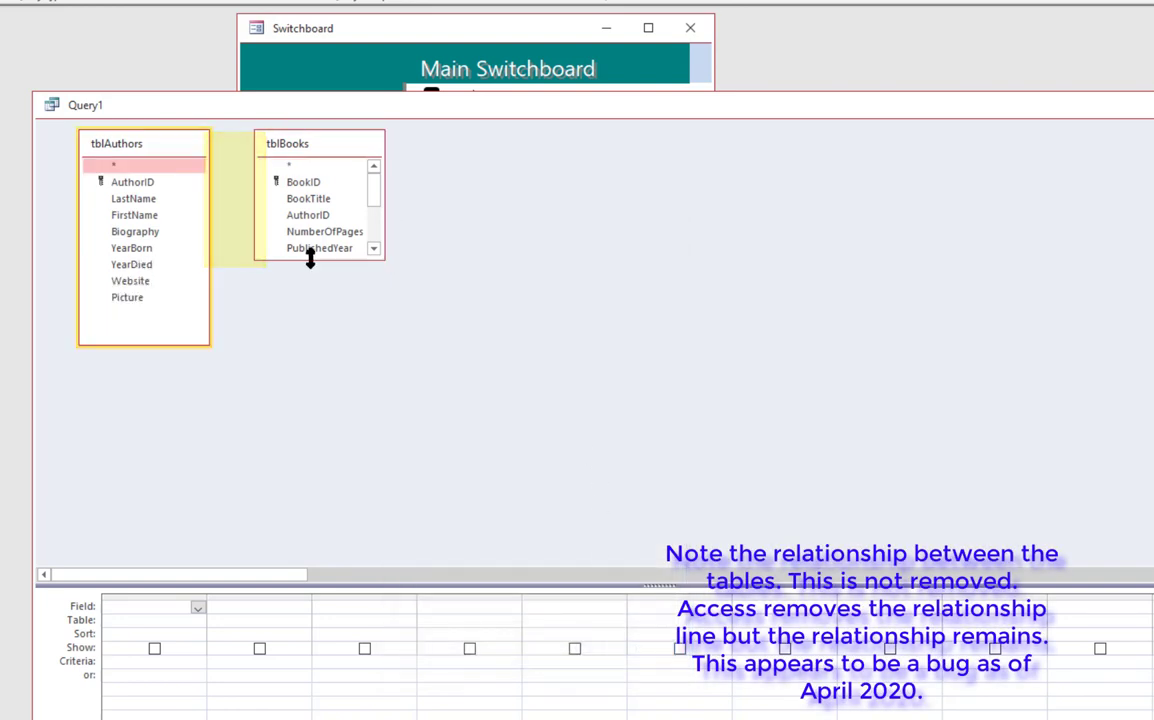
pyautogui.moveTo(307, 260); pyautogui.dragTo(302, 381)
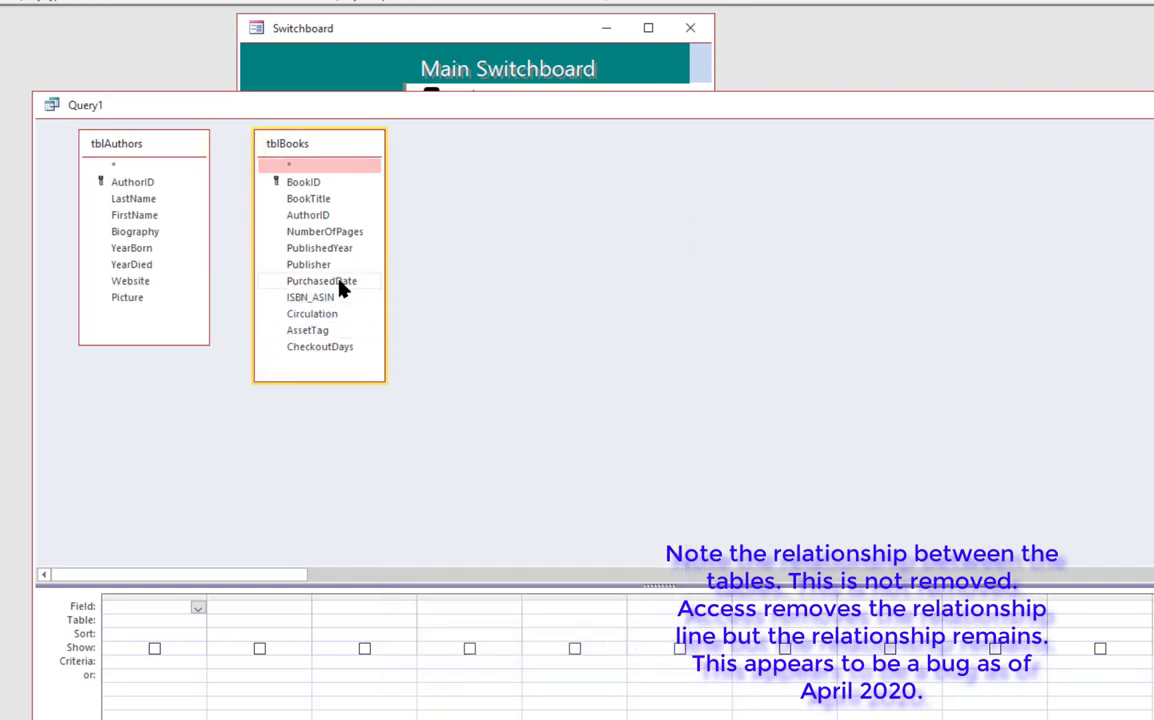
# Add the BookTitle, NumberOfPages, PublishedYear and Publisher fields from tblBooks to the query
pyautogui.doubleClick(336, 203)
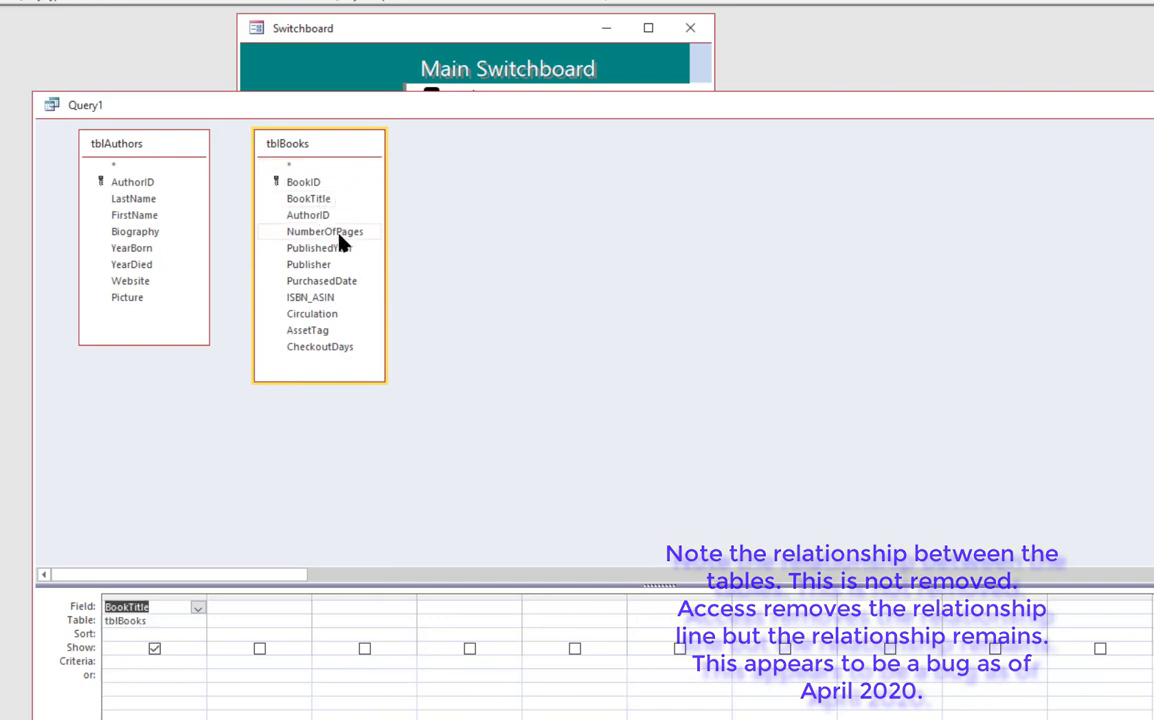
pyautogui.click(340, 233)
pyautogui.doubleClick(340, 233)
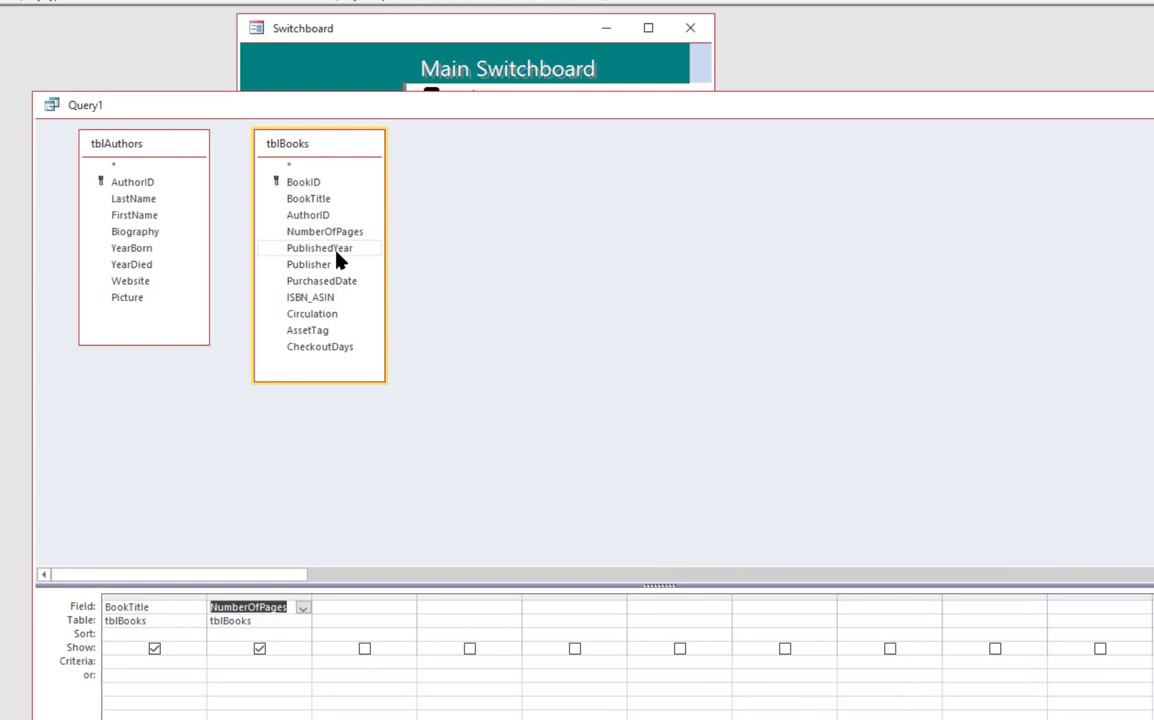
pyautogui.doubleClick(336, 250)
pyautogui.click(338, 264)
pyautogui.doubleClick(341, 264)
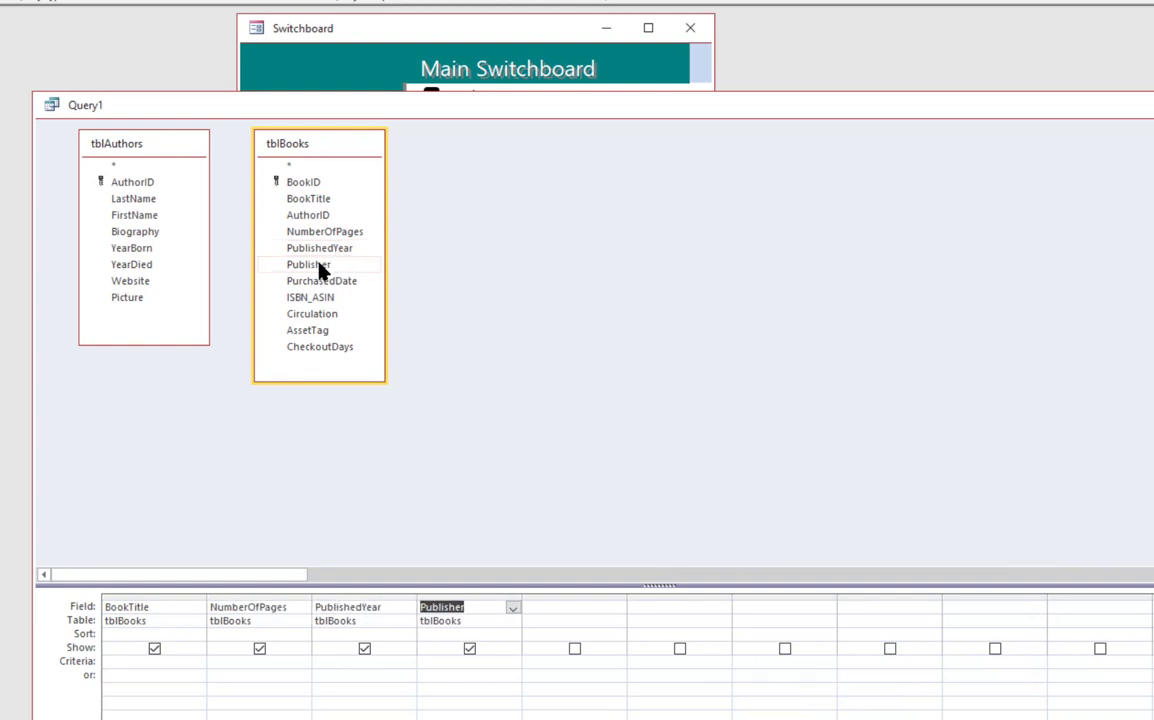
# Add LastName and FirstName from tblAuthors, then run the query and widen the BookTitle column
pyautogui.doubleClick(171, 204)
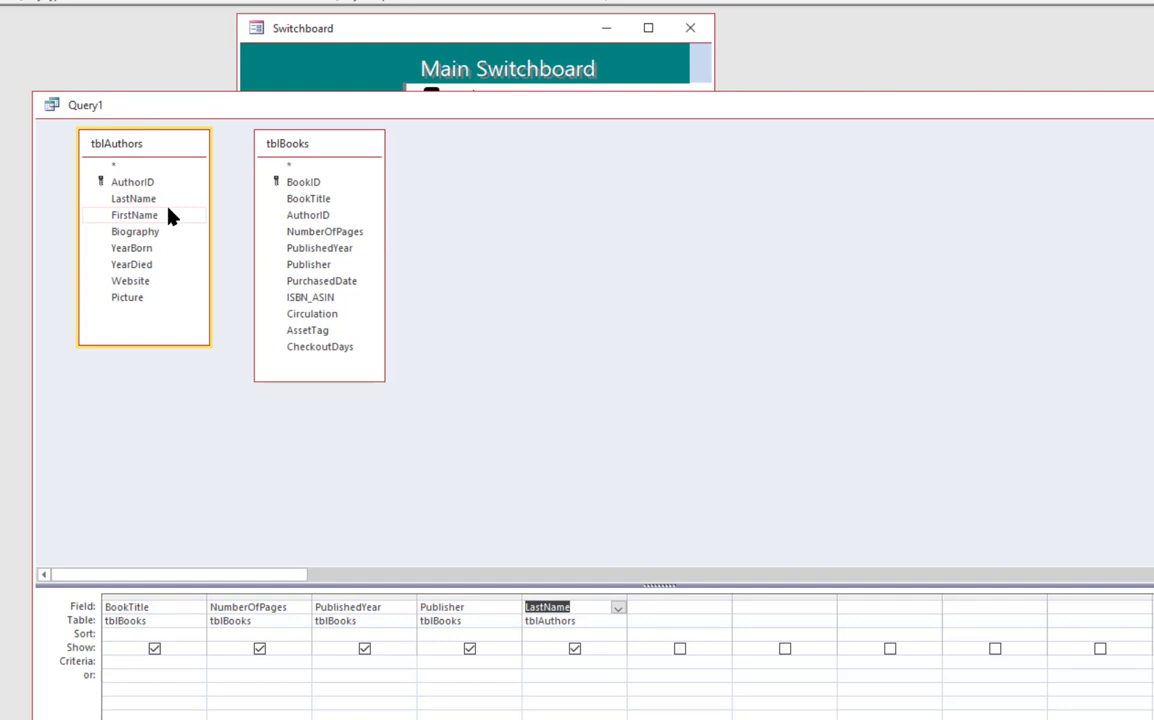
pyautogui.doubleClick(165, 222)
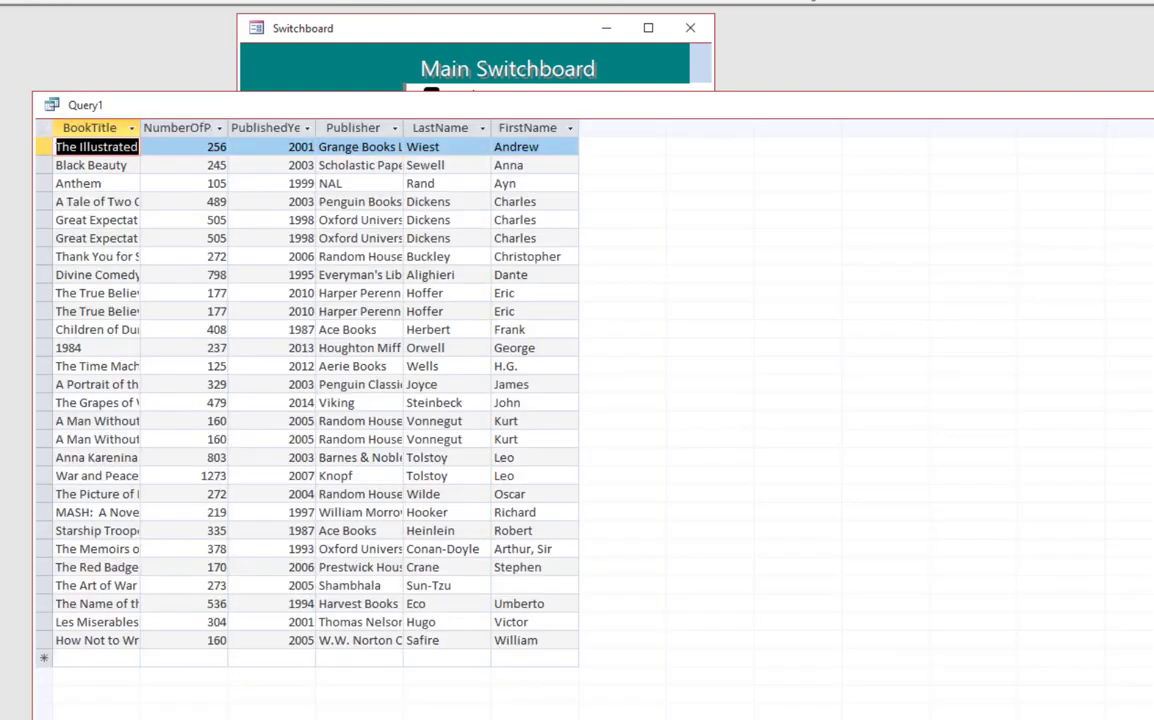
pyautogui.moveTo(139, 127); pyautogui.dragTo(196, 127)
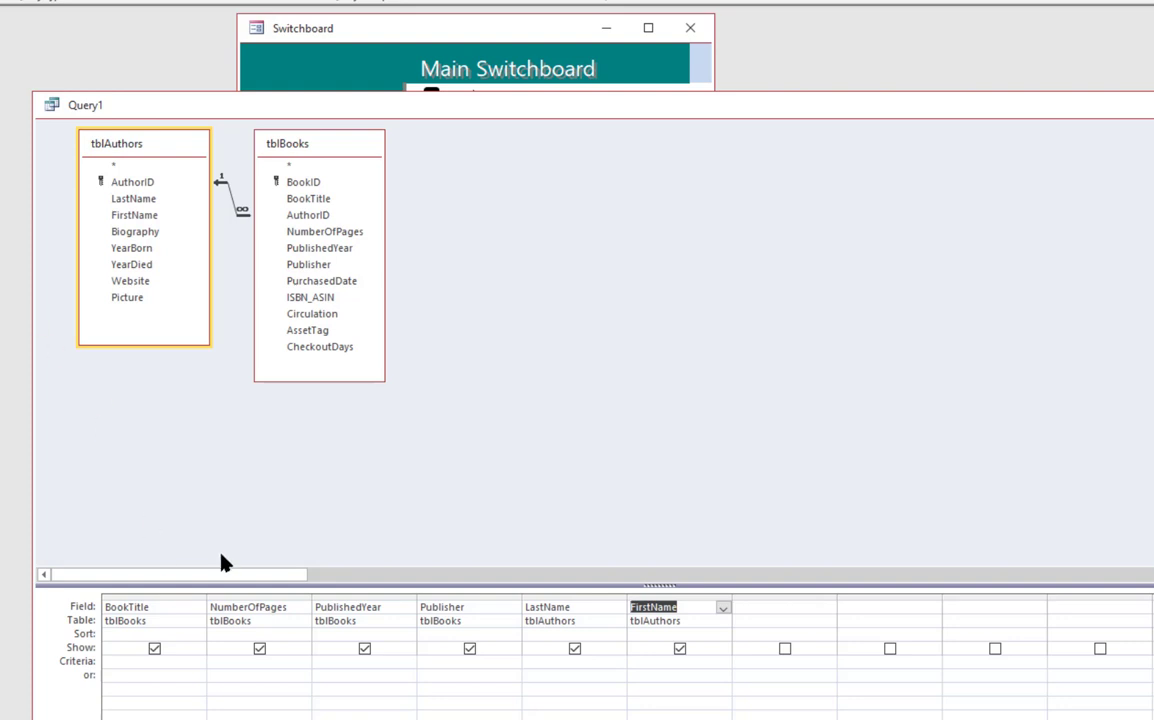
# Restrict the query to the BookTitle "Great Expectations" and add the AssetTag field from tblBooks
pyautogui.click(142, 662)
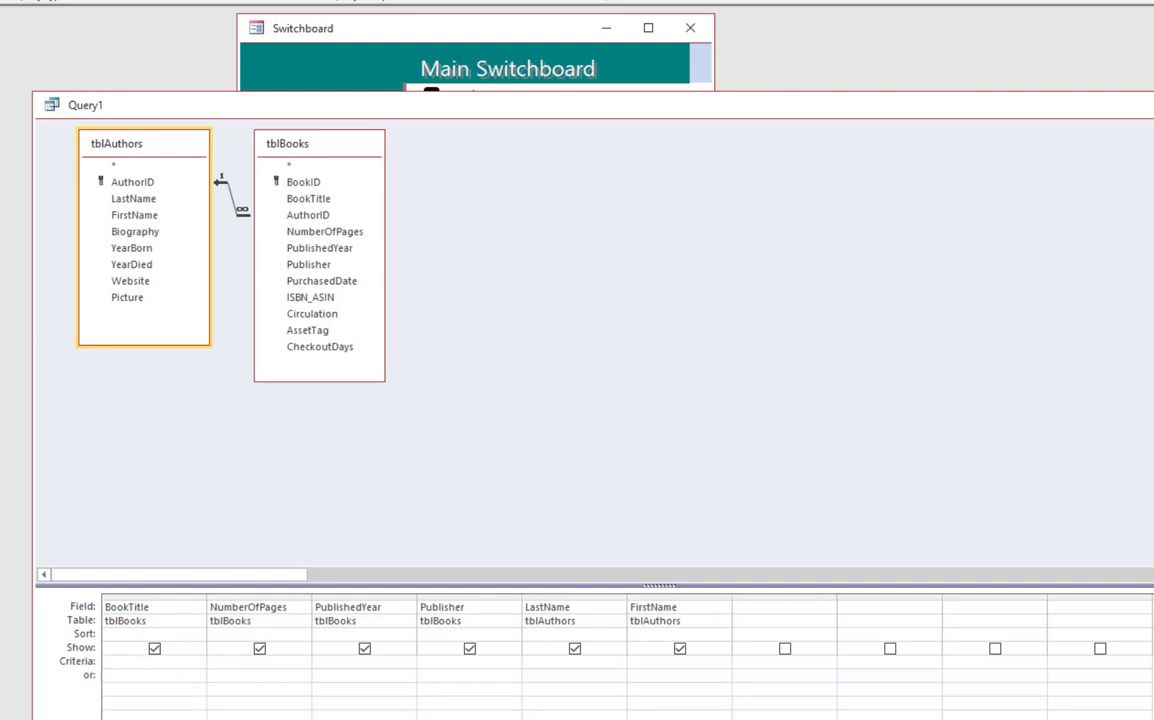
pyautogui.write('"Great Expectations"')
pyautogui.hotkey('alt', 'j')
pyautogui.press('q')
pyautogui.press('r')
pyautogui.click(342, 333)
pyautogui.doubleClick(342, 333)
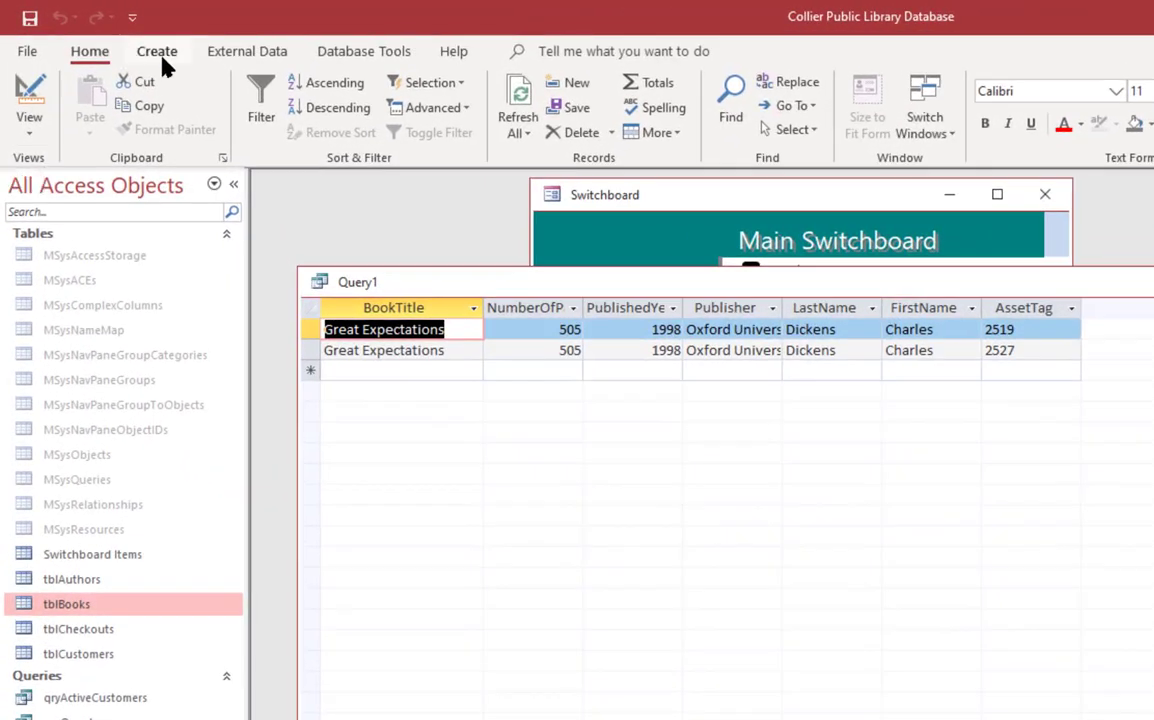
# Start the Label Wizard from the query results, saving the query as qryDymoLabels
pyautogui.click(112, 34)
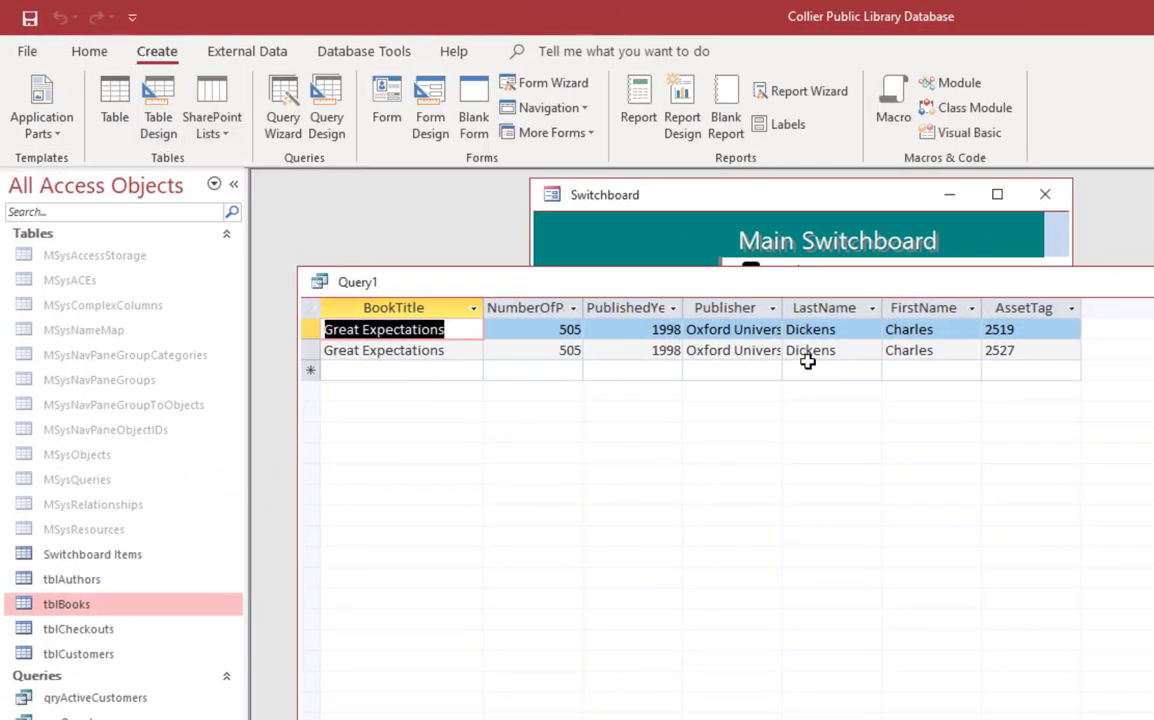
pyautogui.click(801, 131)
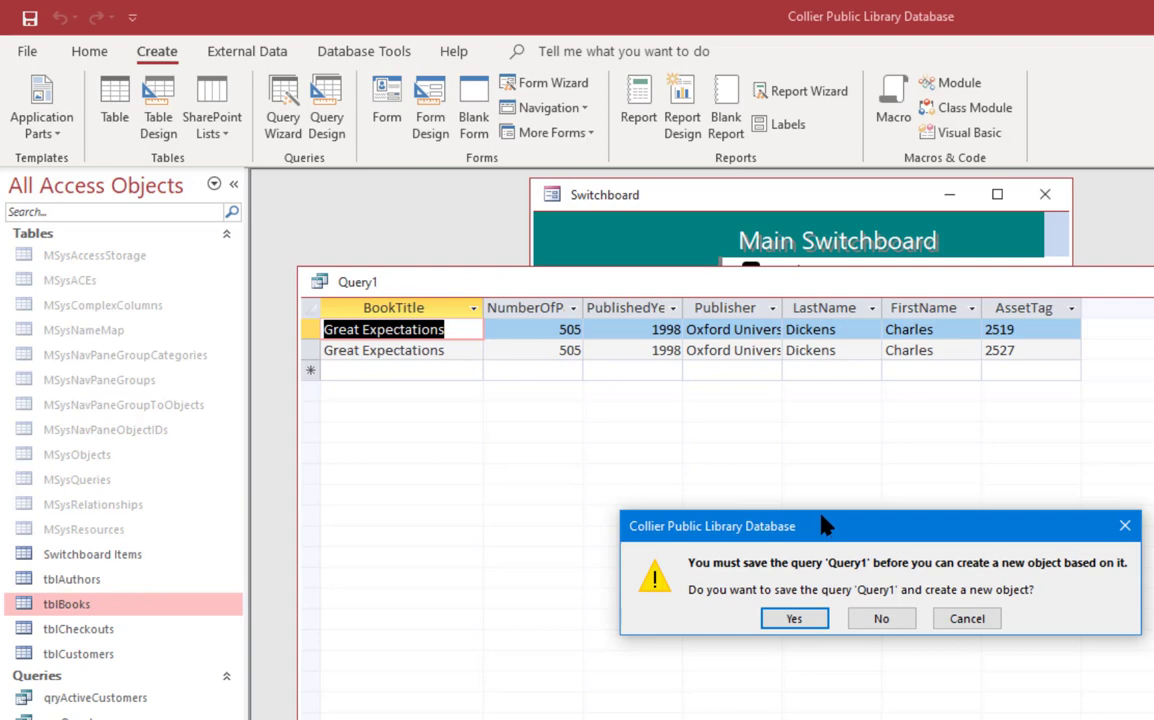
pyautogui.click(794, 619)
pyautogui.write('qryDymoLabels')
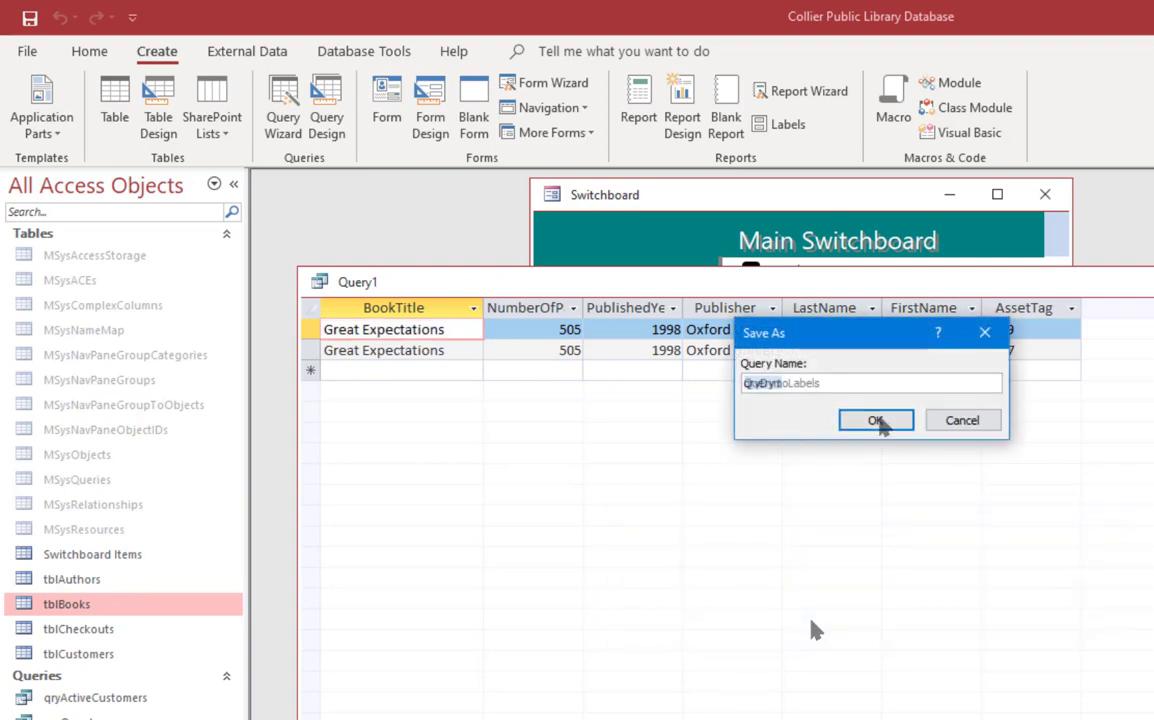
pyautogui.click(884, 421)
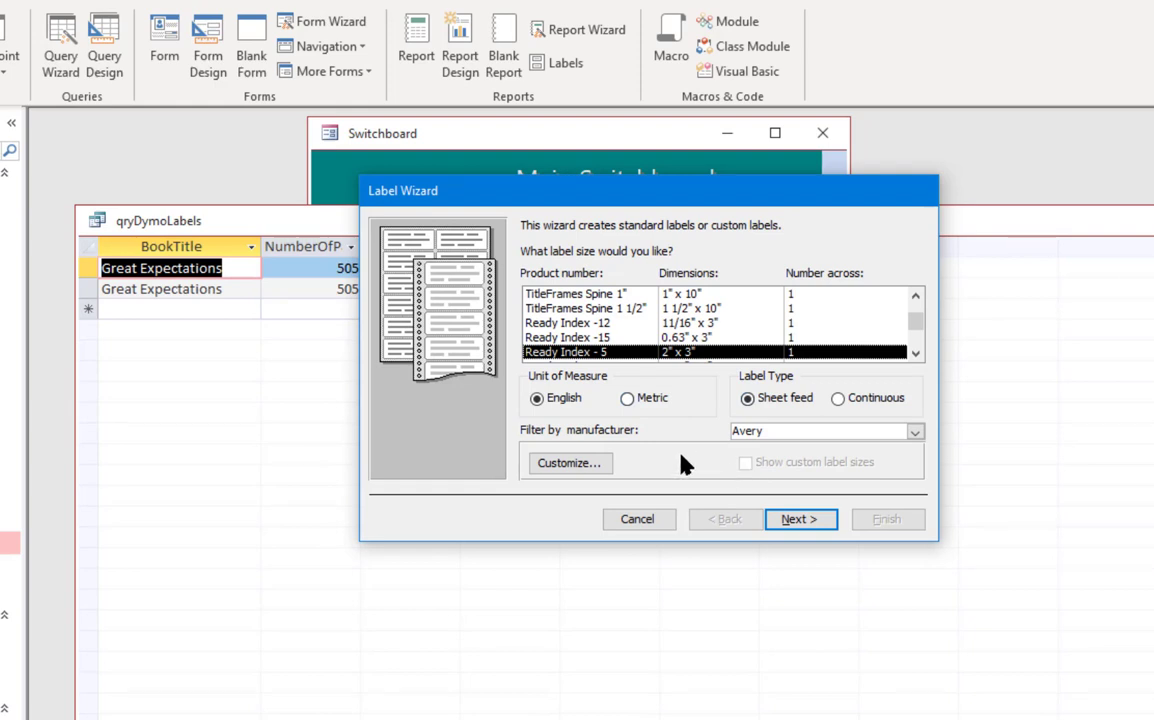
# Choose continuous labels and create a custom landscape label size named Dymo Shipping 2 5/16" x 4"
pyautogui.click(878, 400)
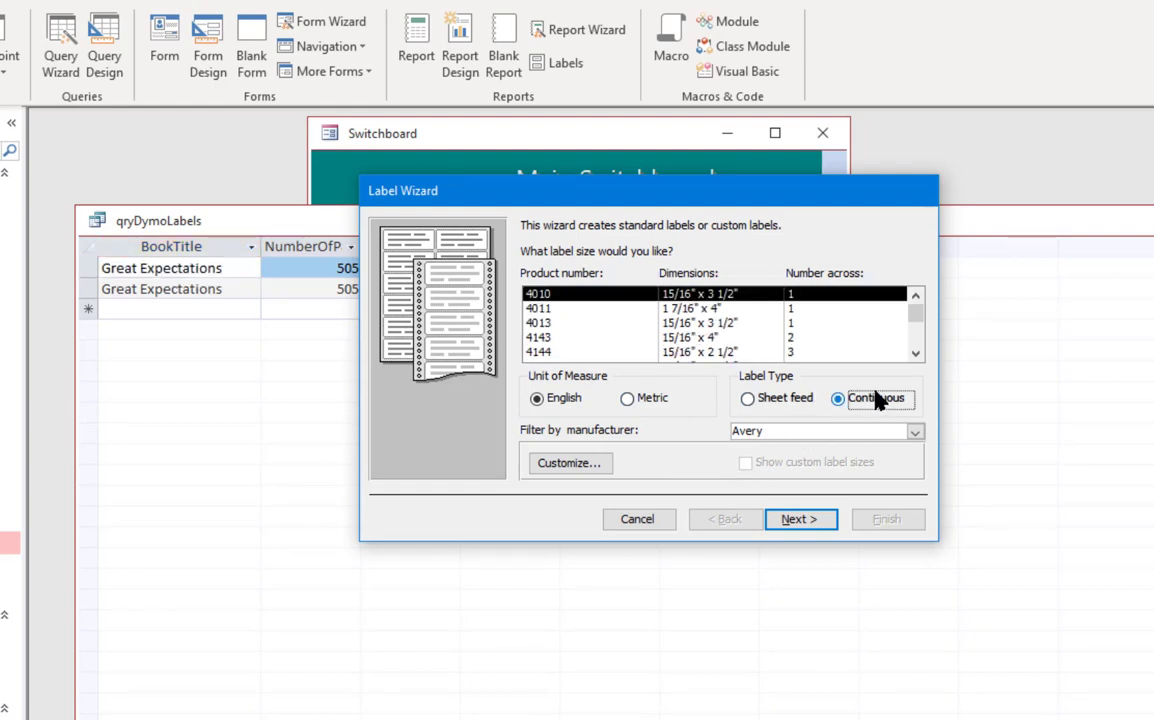
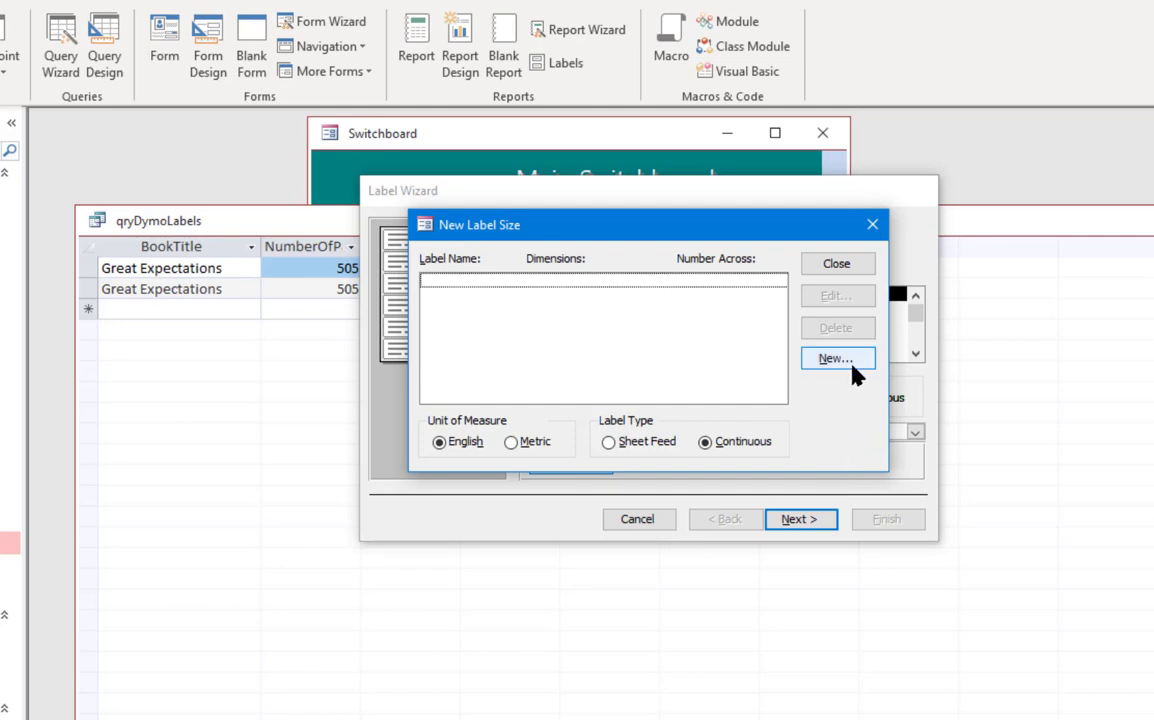
pyautogui.click(836, 358)
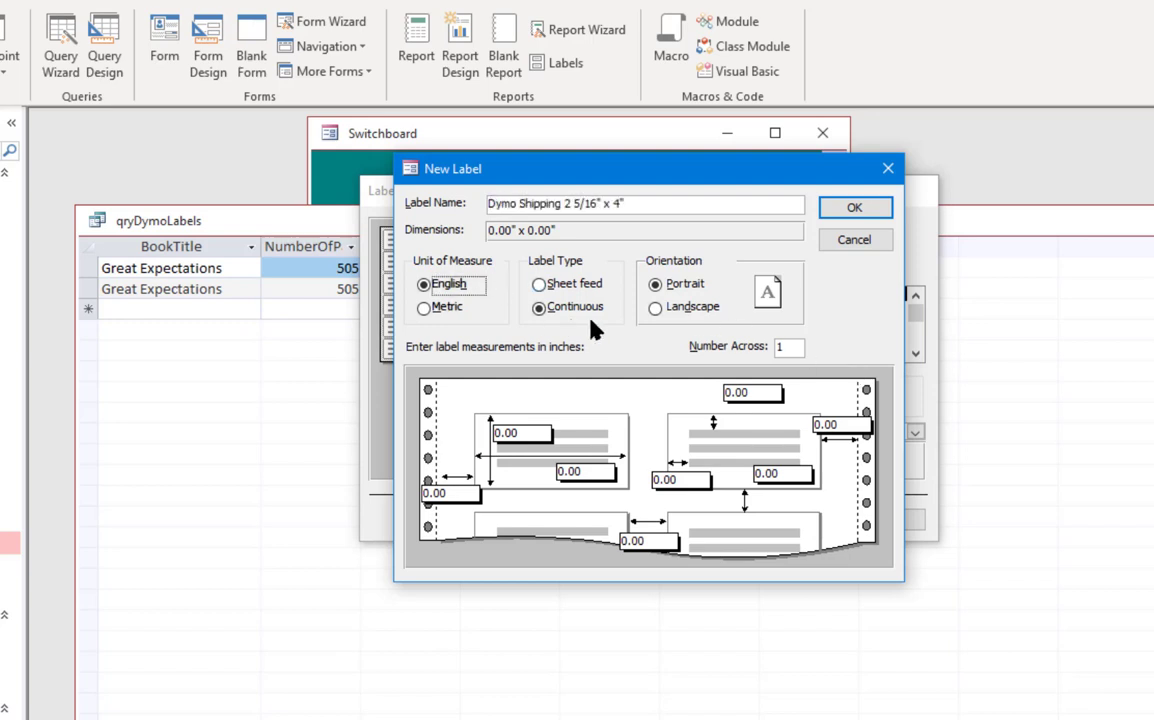
pyautogui.click(704, 310)
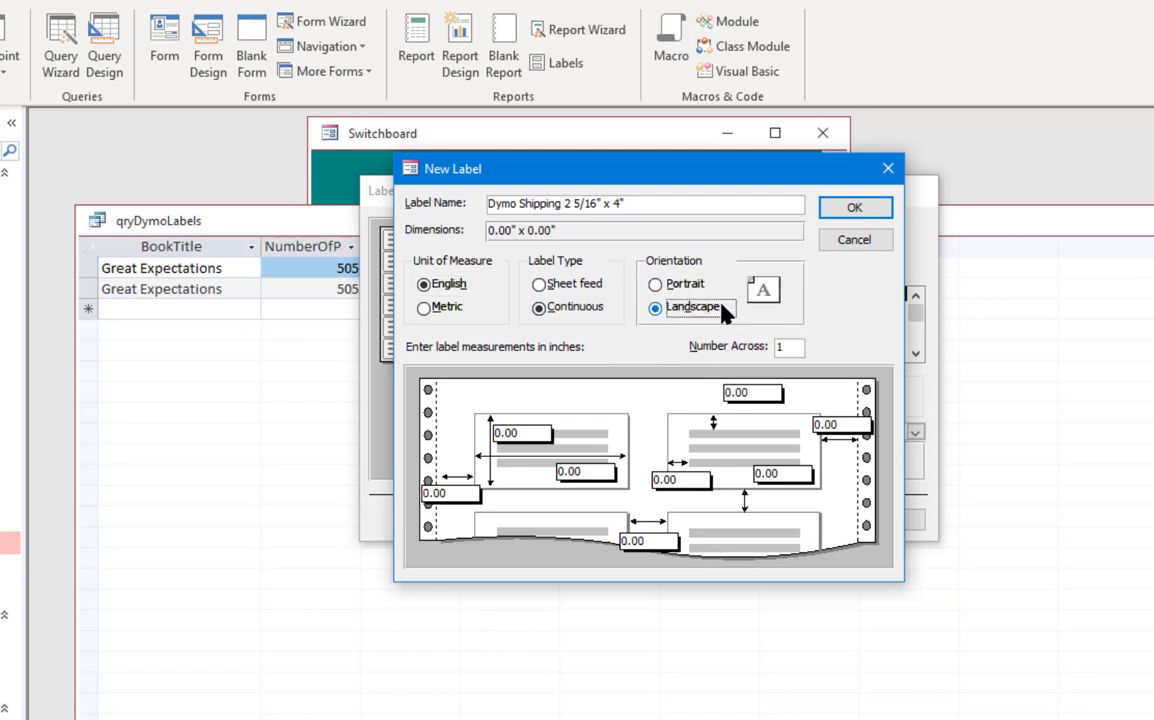
# Enter 2. as the start of the label height and calculate 5/16 as a decimal in Calculator, then close Calculator
pyautogui.click(536, 431)
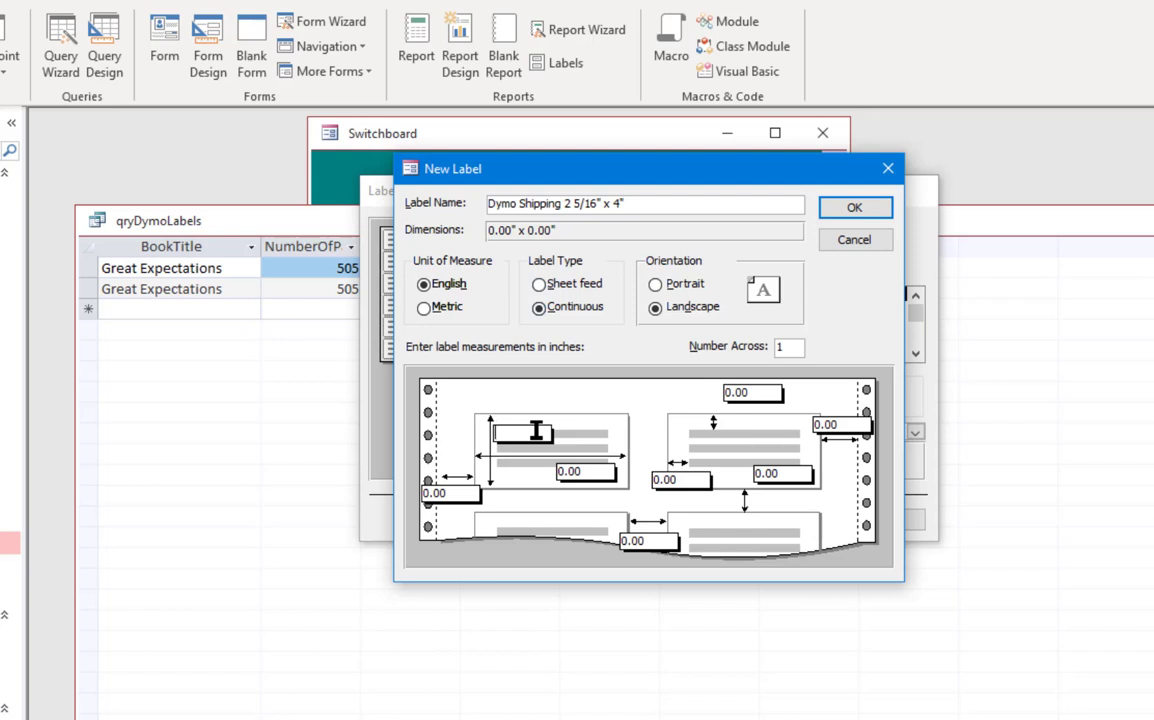
pyautogui.write('2.')
pyautogui.moveTo(1150, 370); pyautogui.dragTo(993, 476)
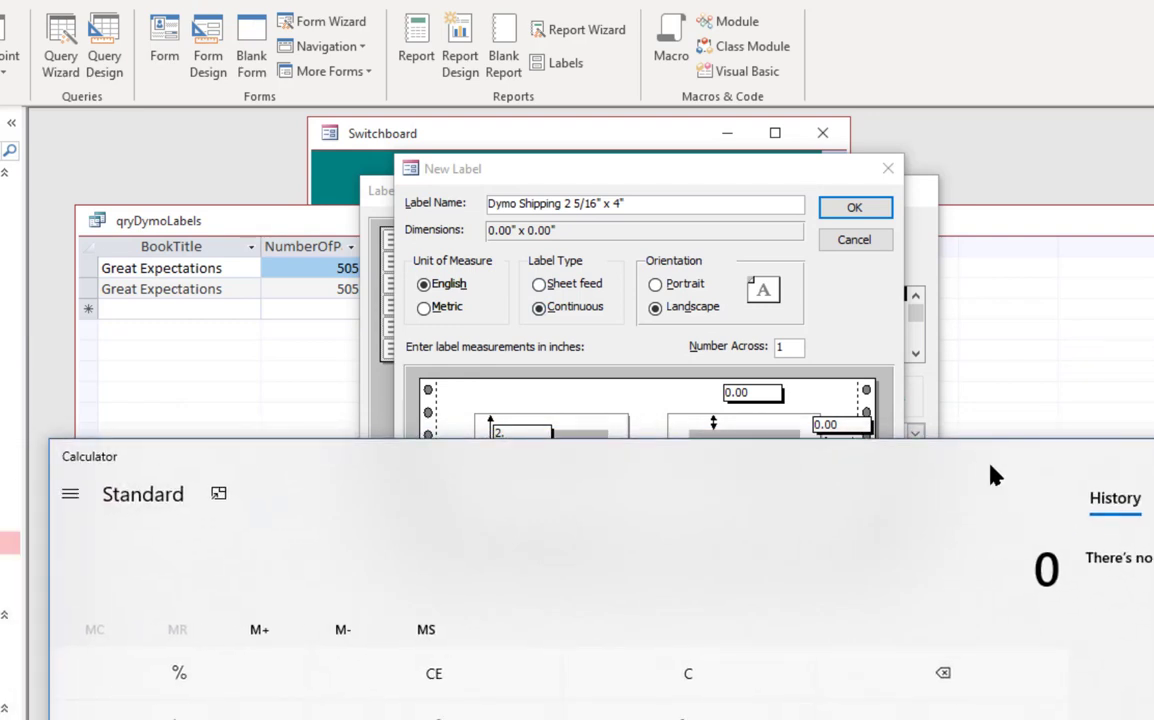
pyautogui.write('5/16')
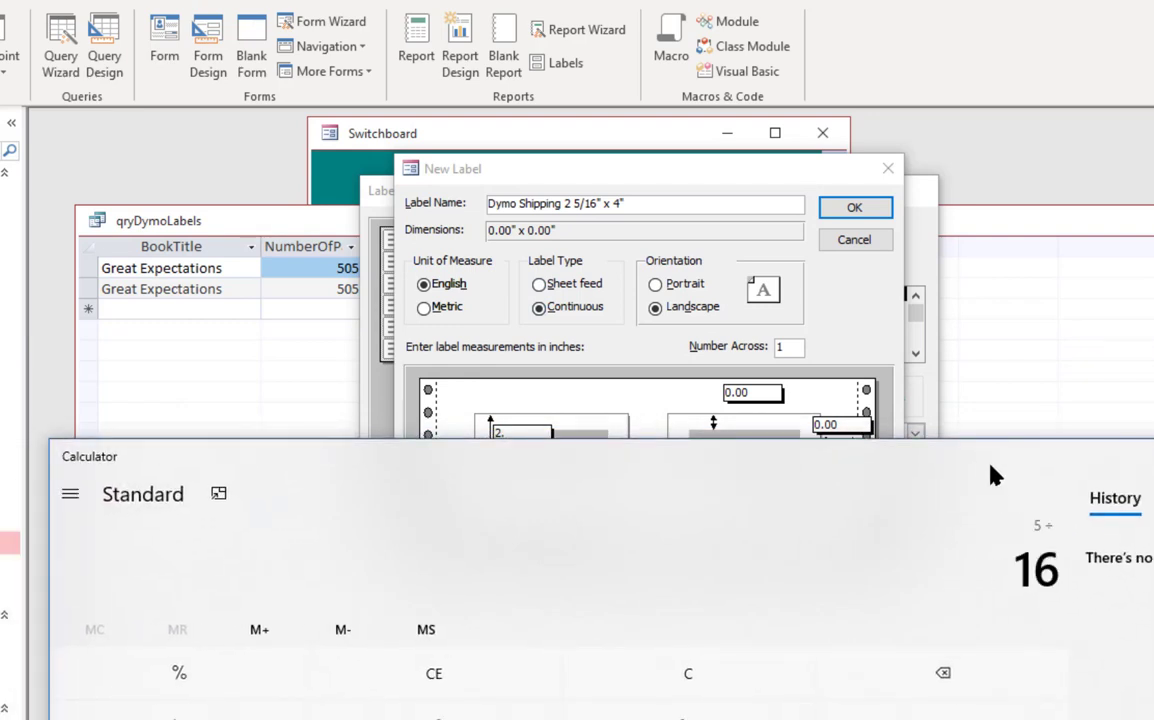
pyautogui.press('Return')
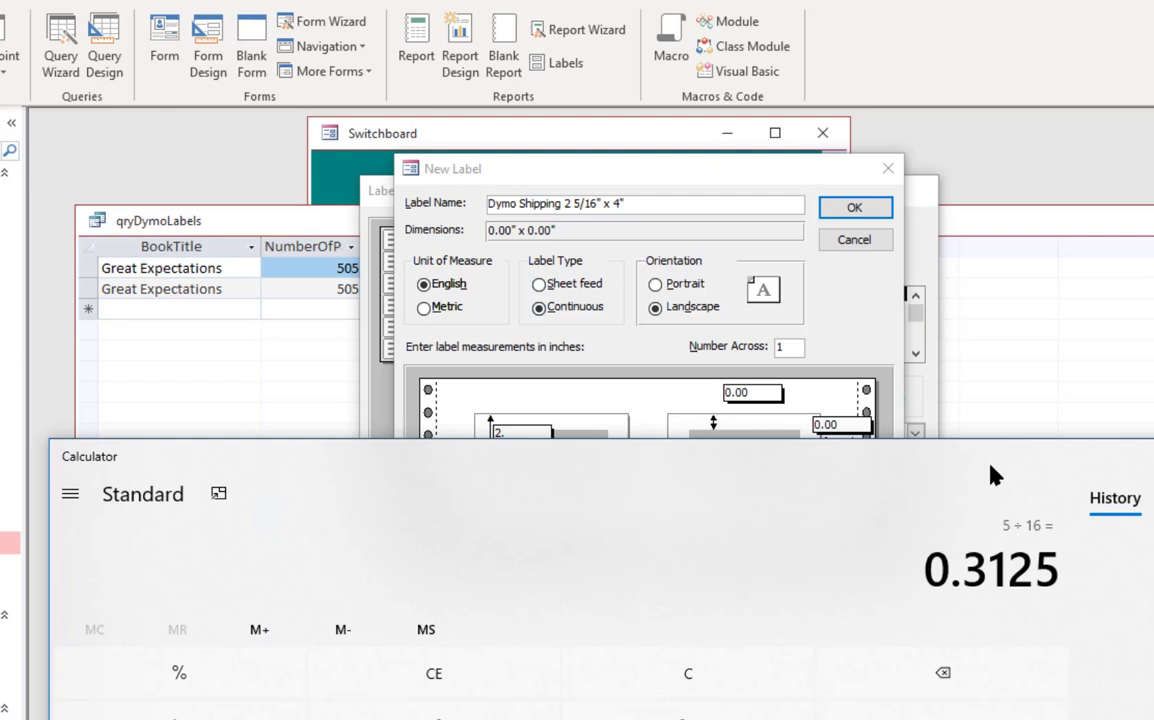
pyautogui.hotkey('alt', 'F4')
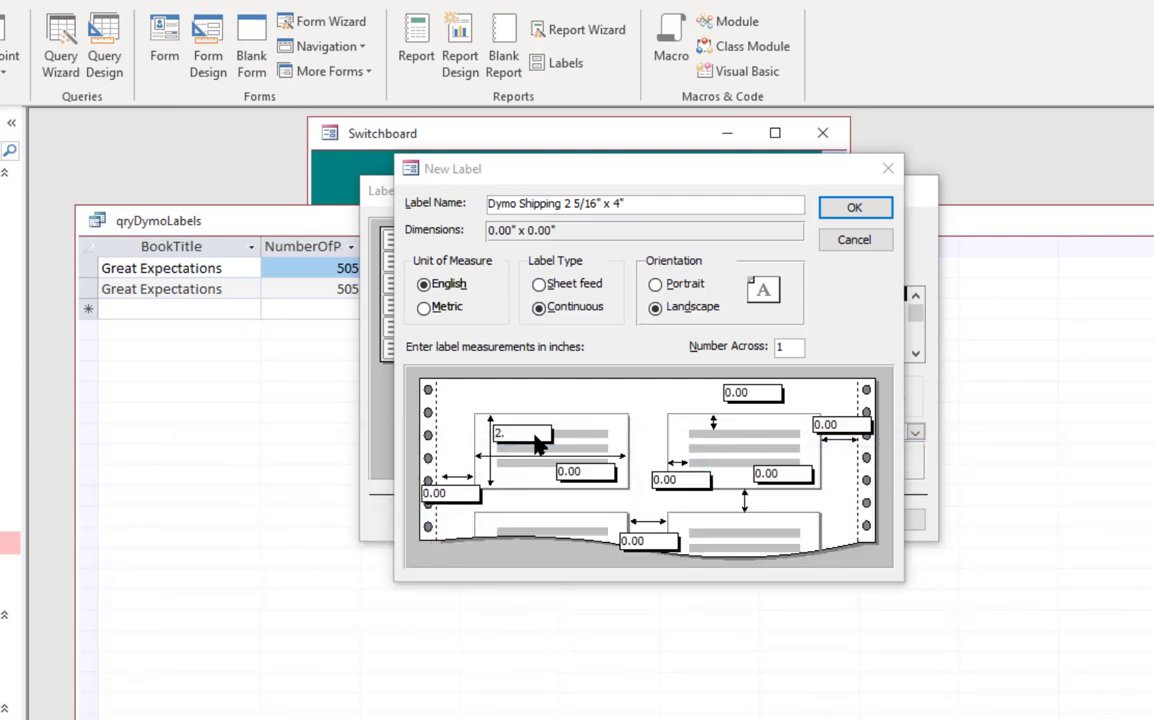
# Complete the label height as 2.31 inches, set the label width to 4 inches, and save the custom label size
pyautogui.click(534, 430)
pyautogui.write('2.')
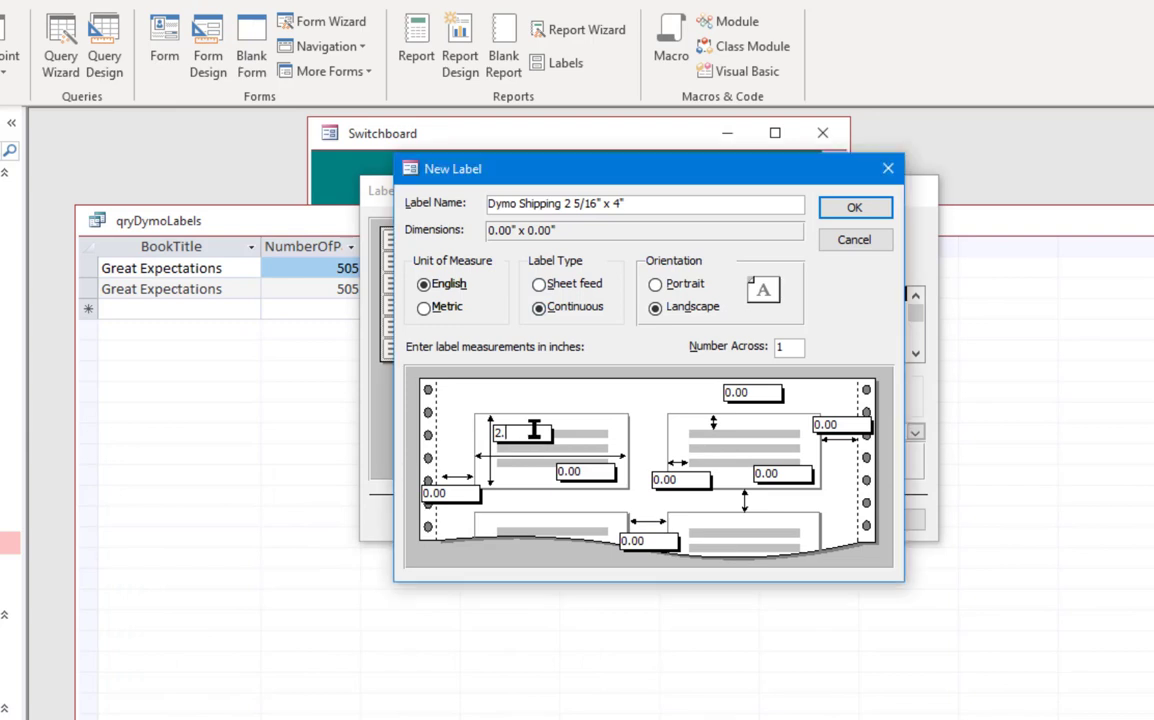
pyautogui.write('31')
pyautogui.press('Tab')
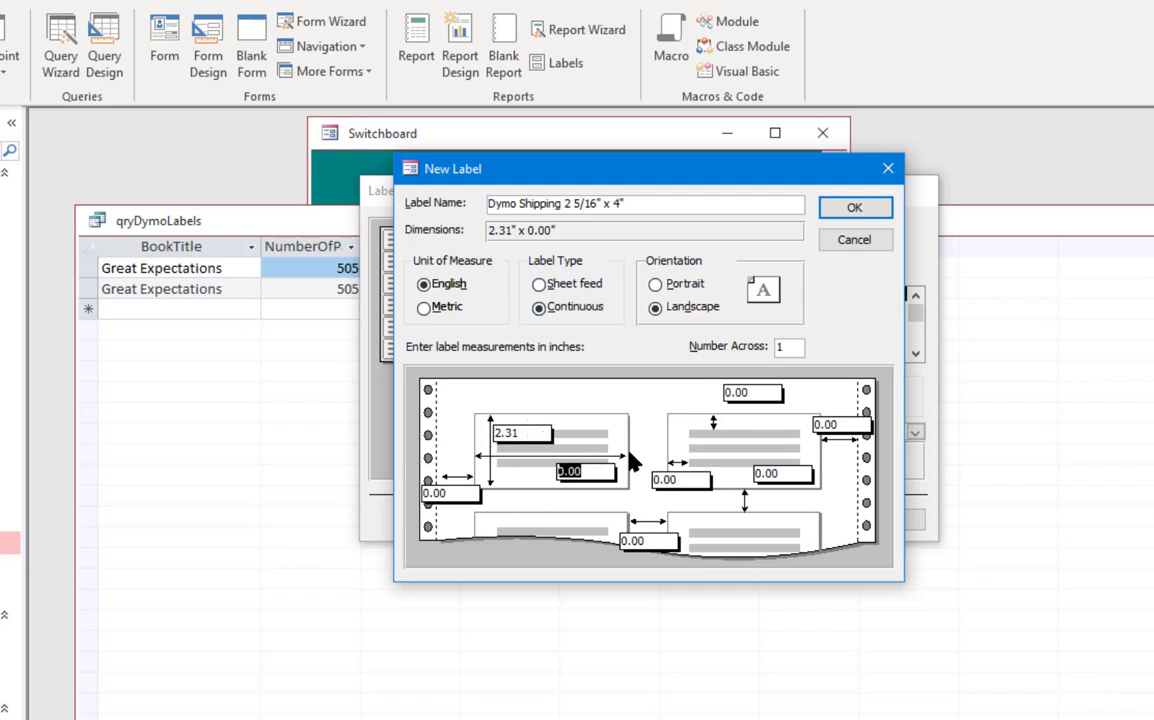
pyautogui.write('4')
pyautogui.press('Tab')
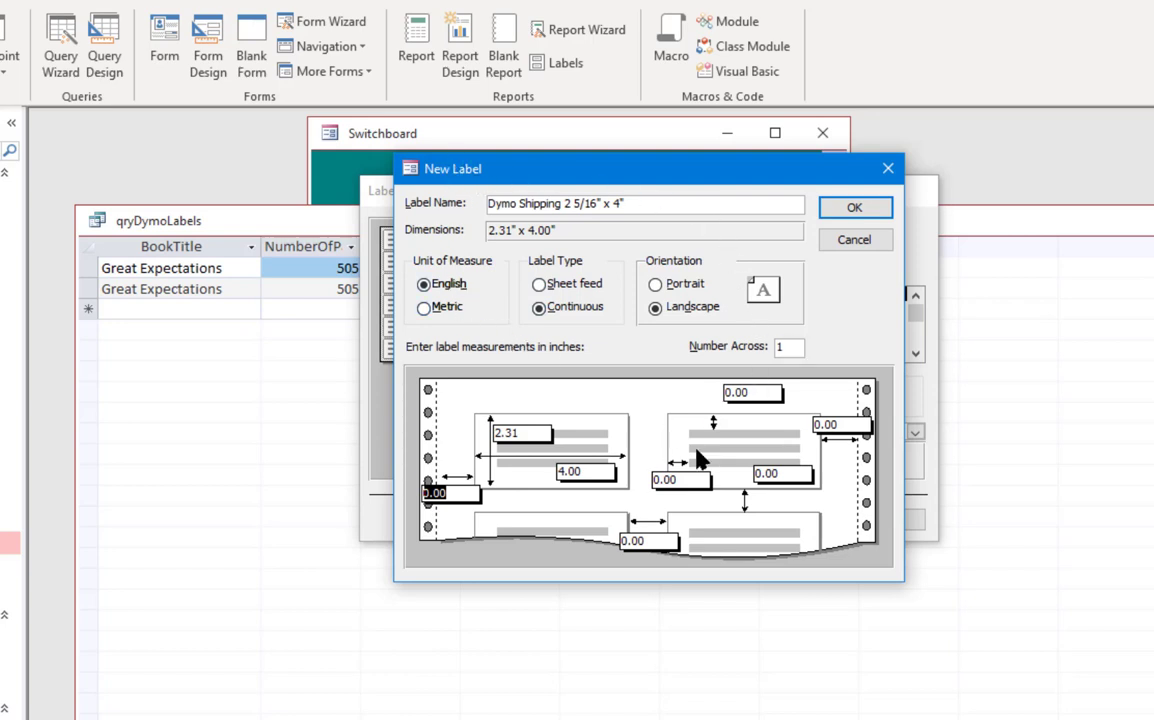
pyautogui.click(855, 209)
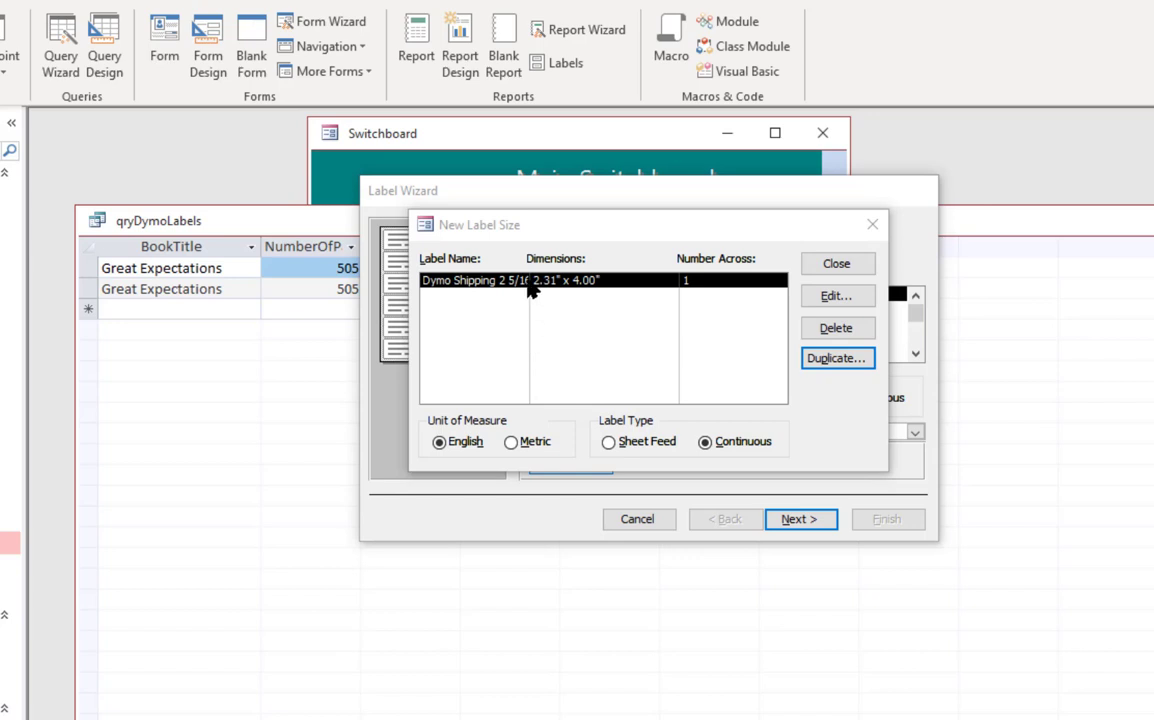
pyautogui.click(866, 266)
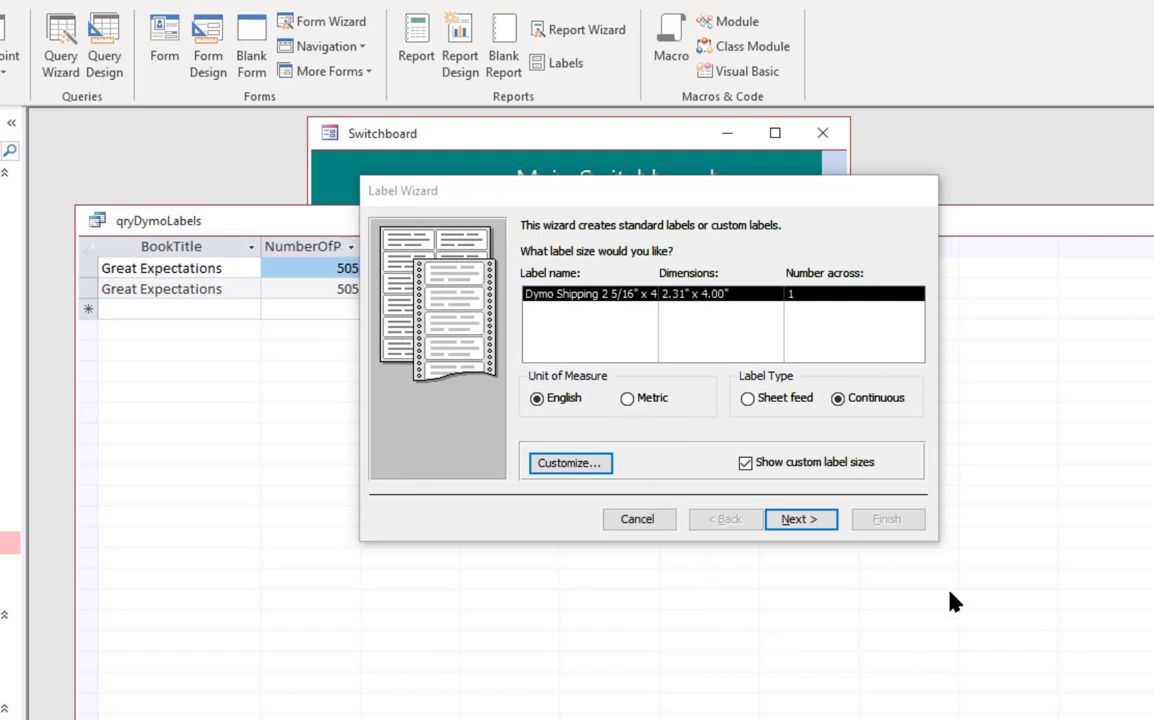
# Continue with the custom Dymo size and set the label text's font size to 10
pyautogui.click(817, 530)
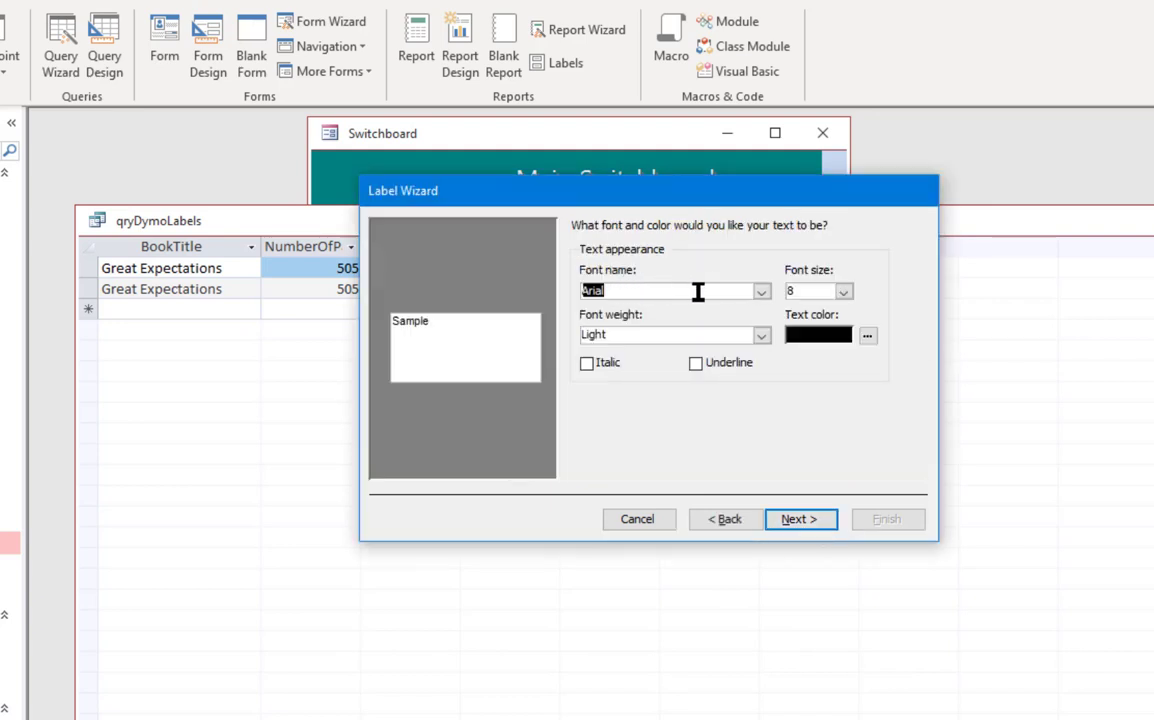
pyautogui.click(845, 291)
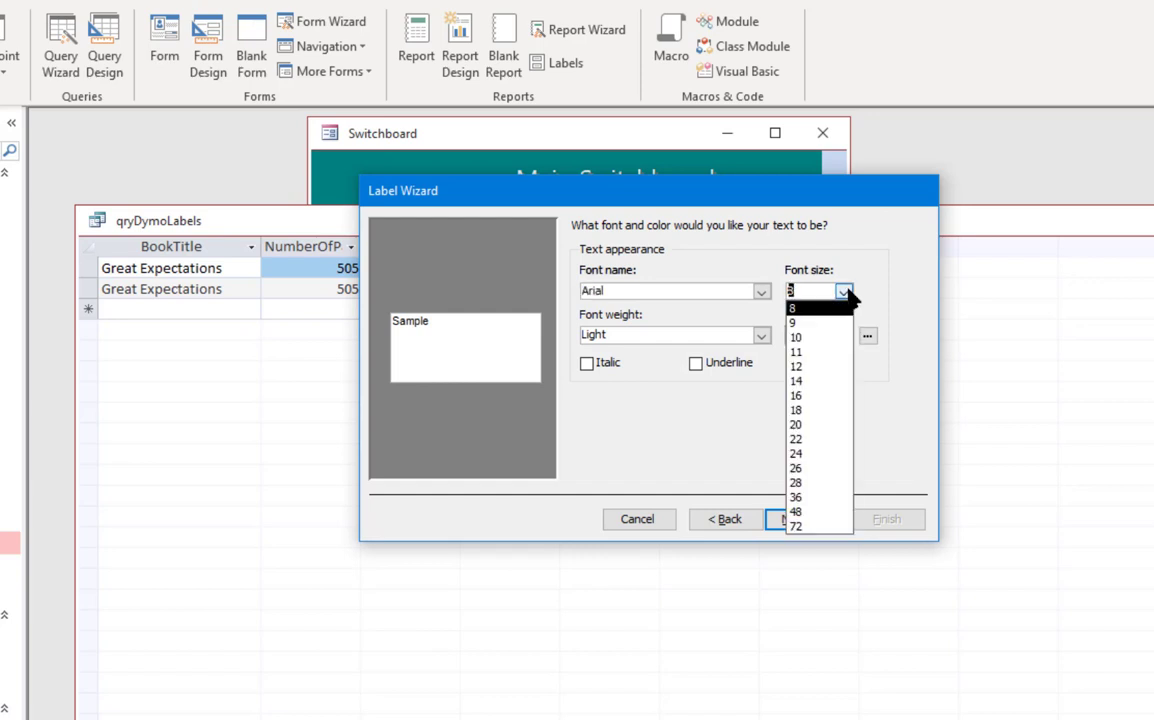
pyautogui.click(810, 338)
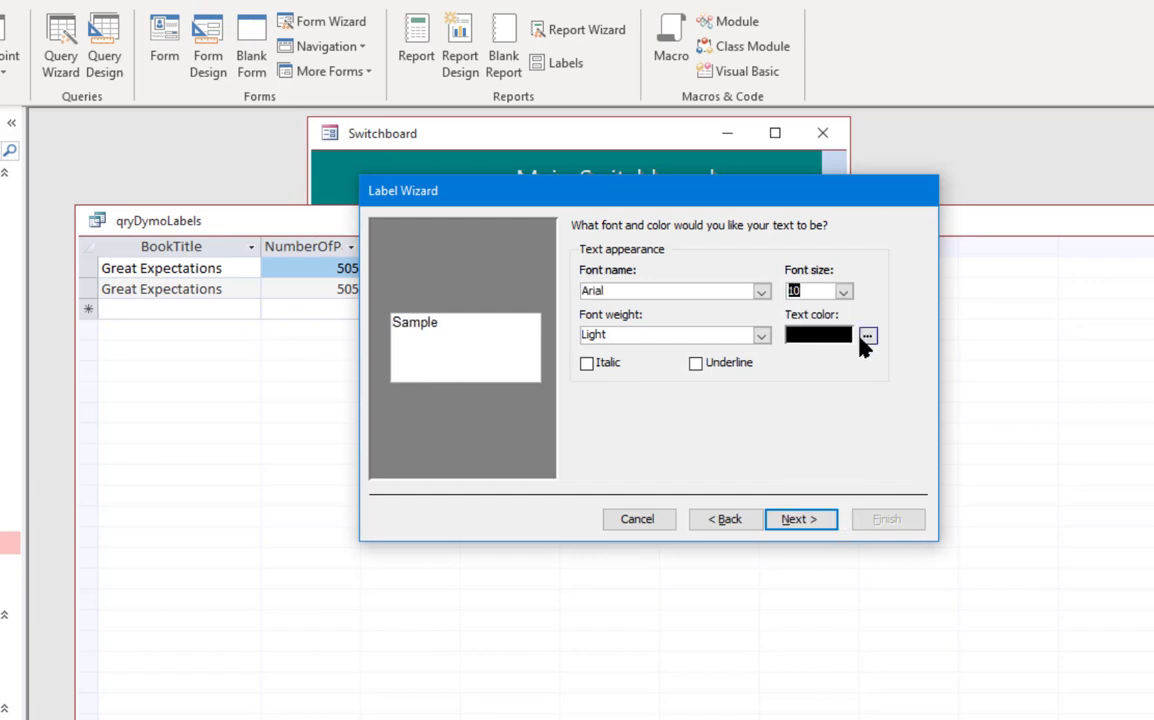
pyautogui.click(819, 519)
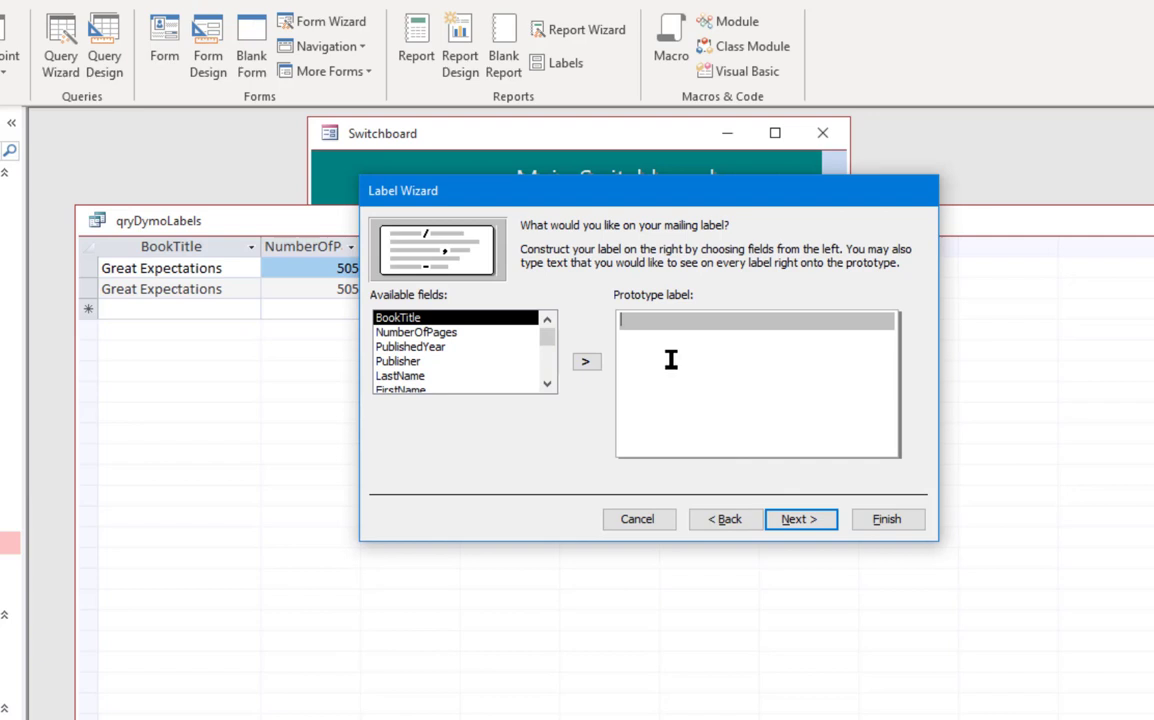
# Build the prototype label's first two lines as {BookTitle} and {LastName}, {FirstName}
pyautogui.doubleClick(423, 319)
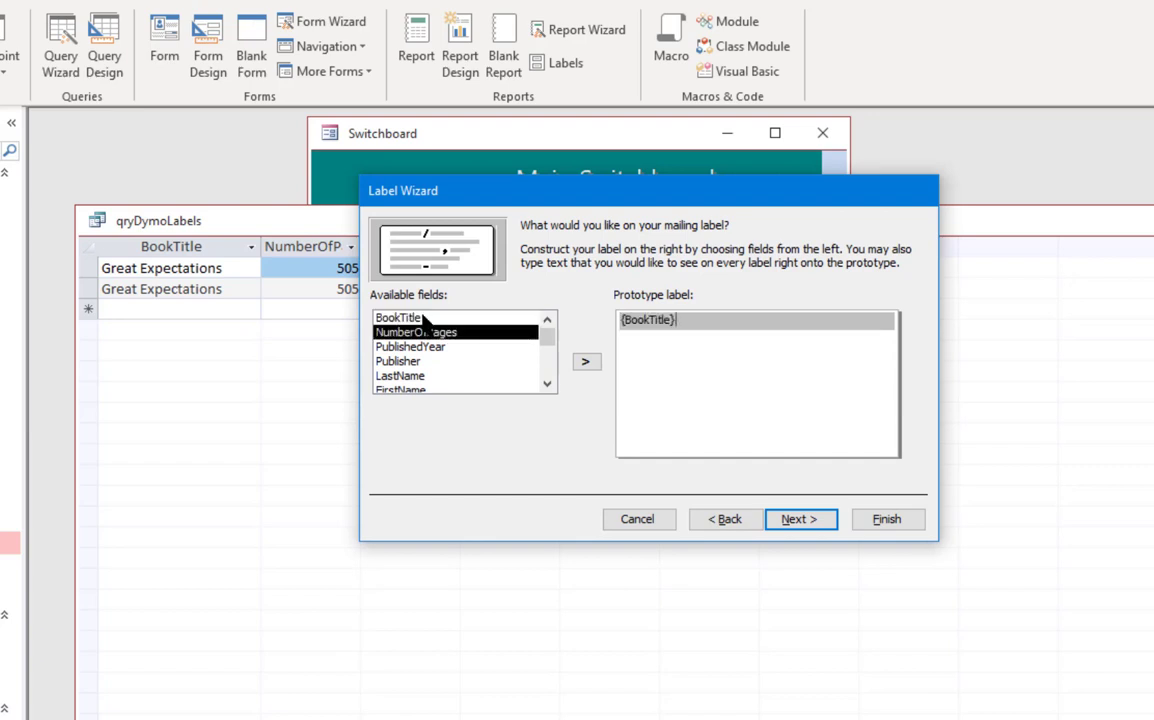
pyautogui.press('Return')
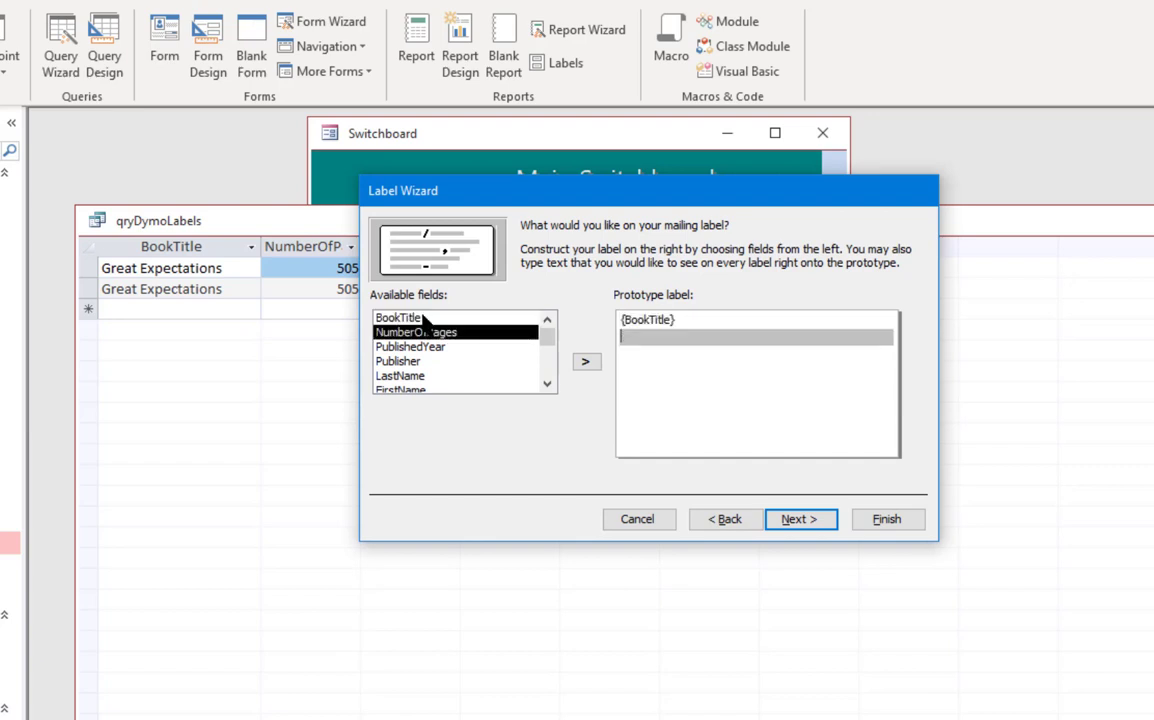
pyautogui.click(547, 384)
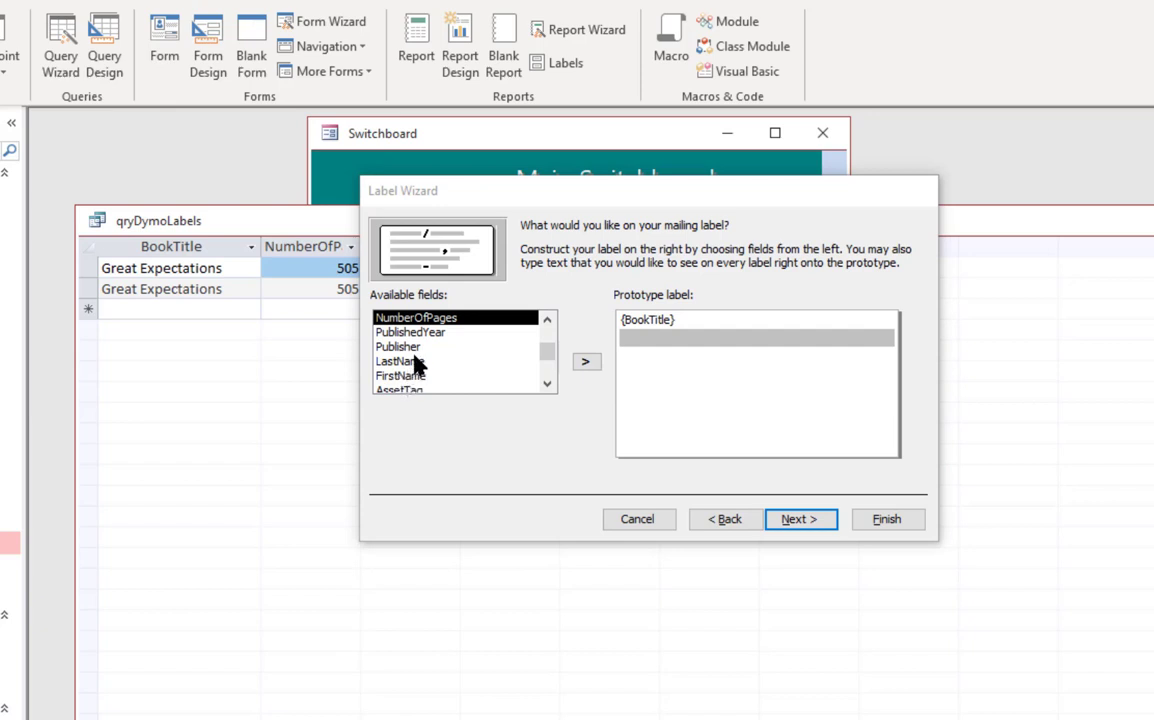
pyautogui.doubleClick(412, 362)
pyautogui.click(425, 377)
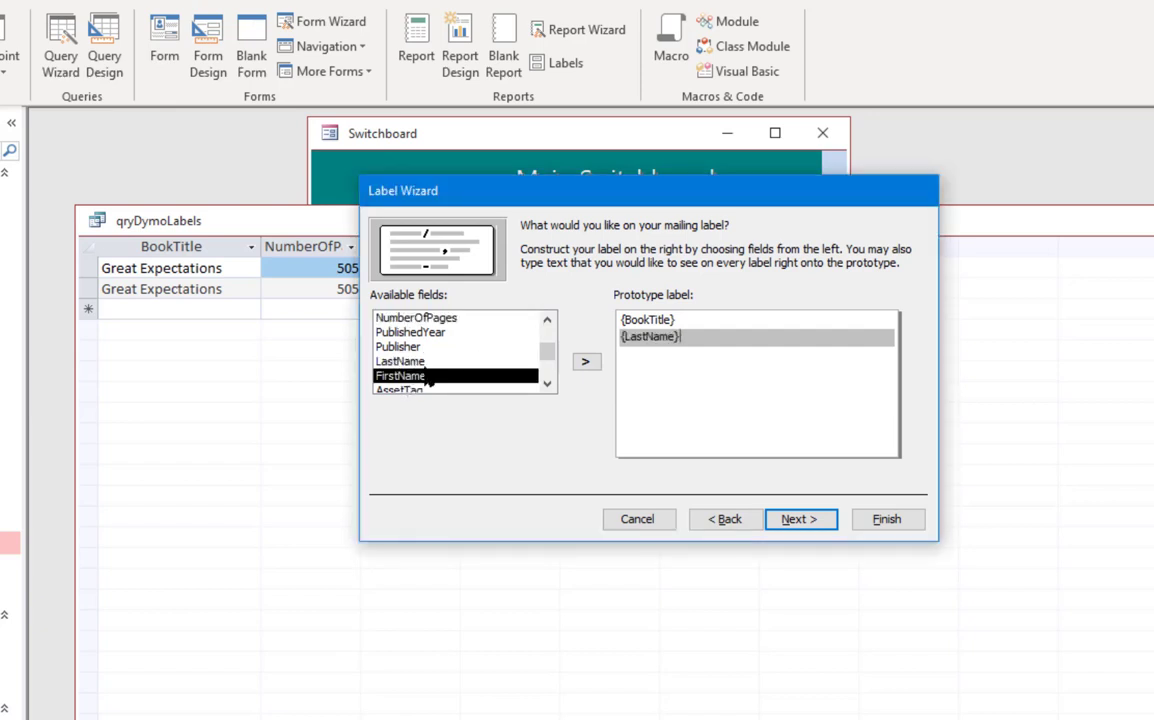
pyautogui.write(',')
pyautogui.doubleClick(413, 377)
pyautogui.press('Return')
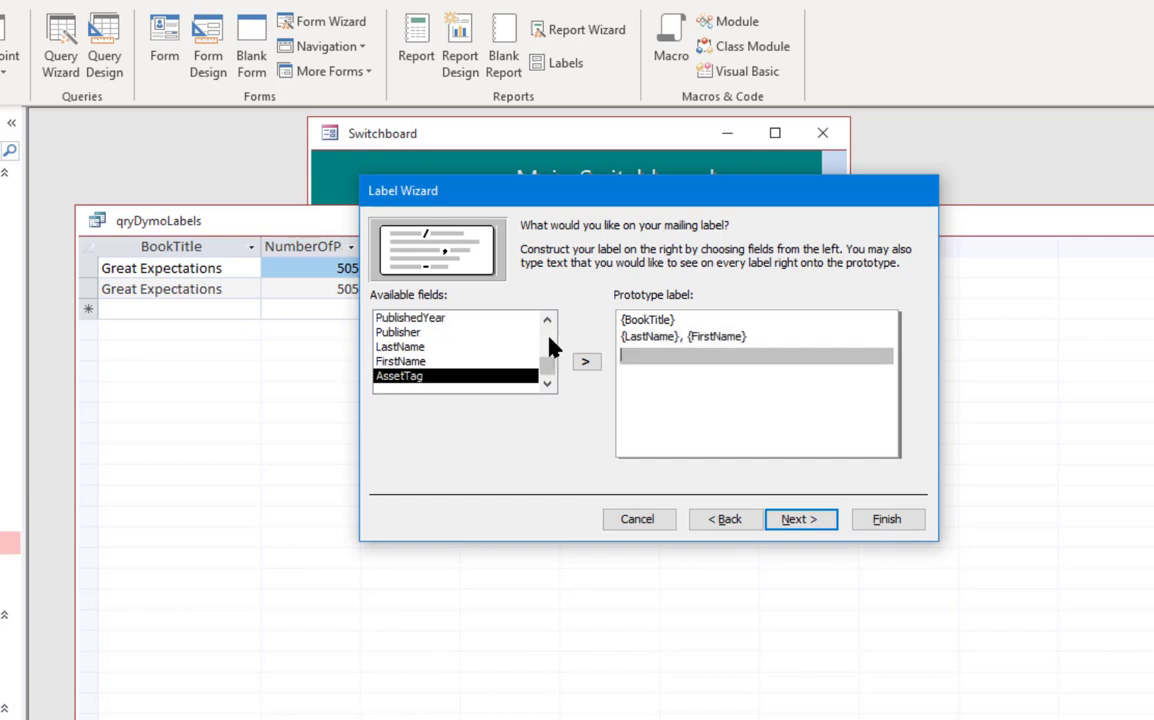
# Add {Publisher}, {PublishedYear} as the third line of the prototype label
pyautogui.doubleClick(424, 333)
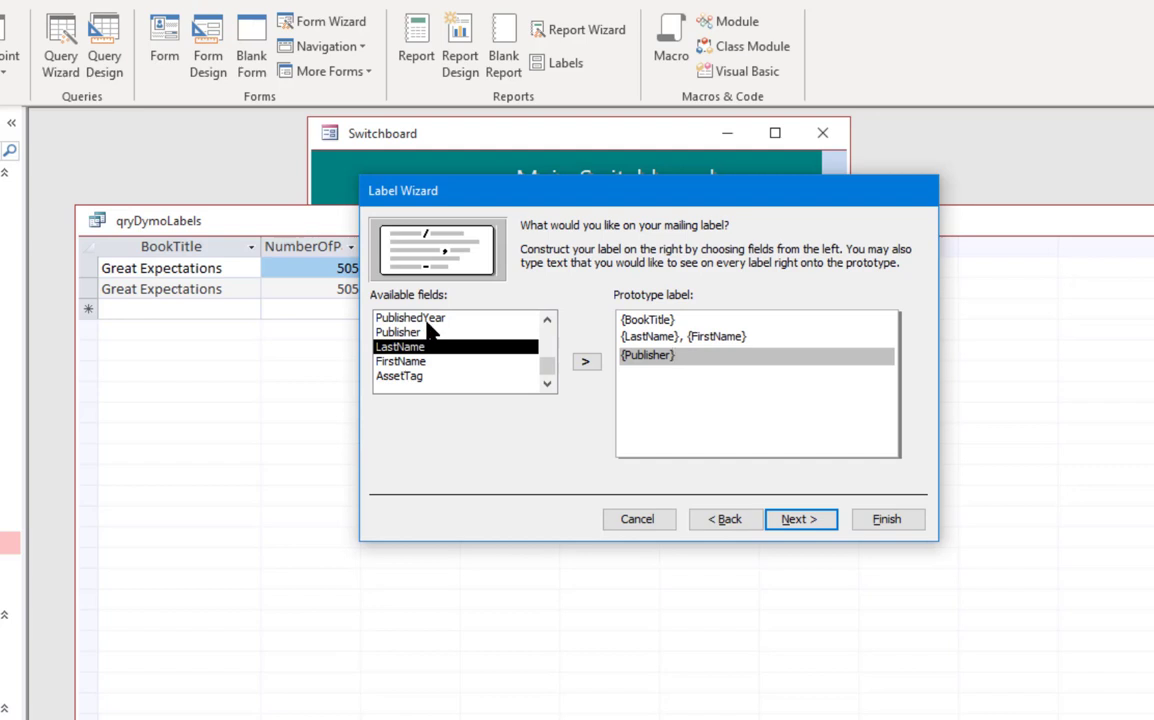
pyautogui.write(',')
pyautogui.doubleClick(420, 318)
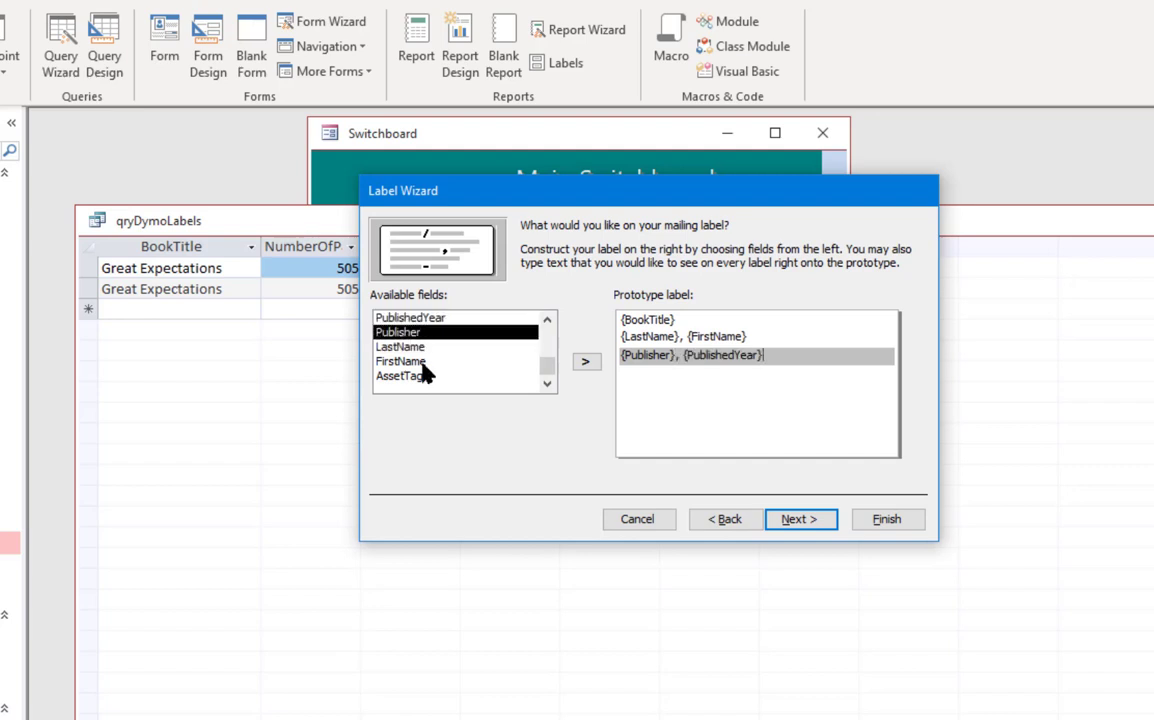
pyautogui.scroll(1, 430, 380)
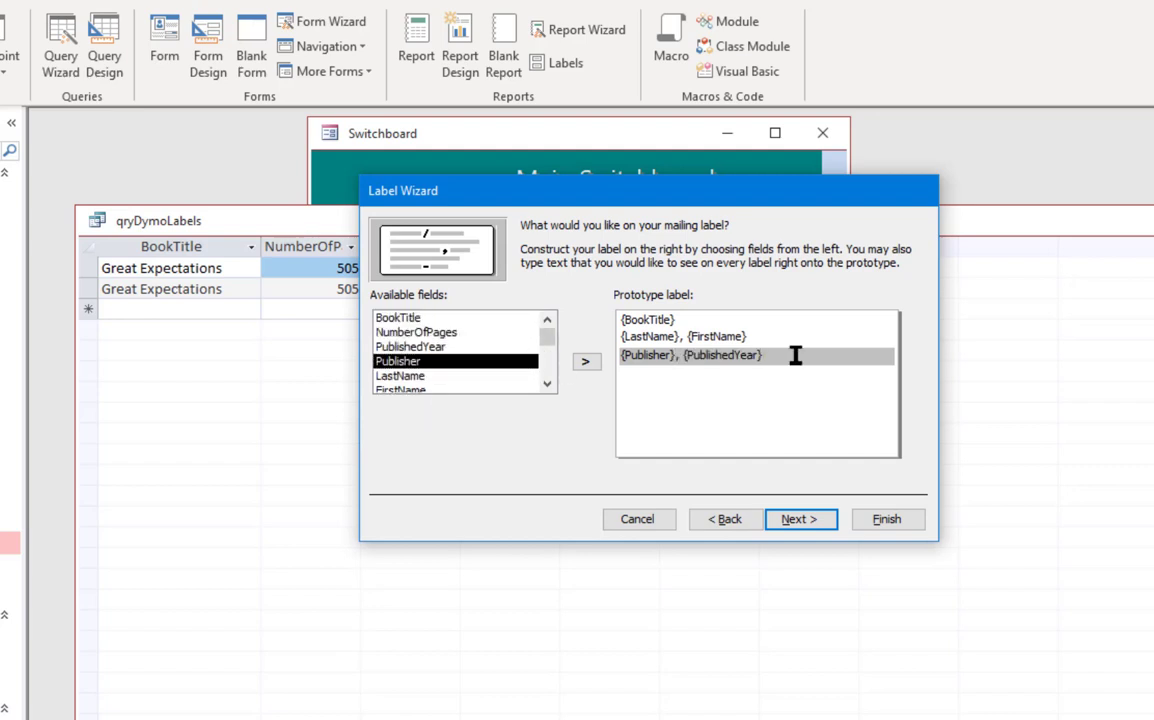
pyautogui.press('Return')
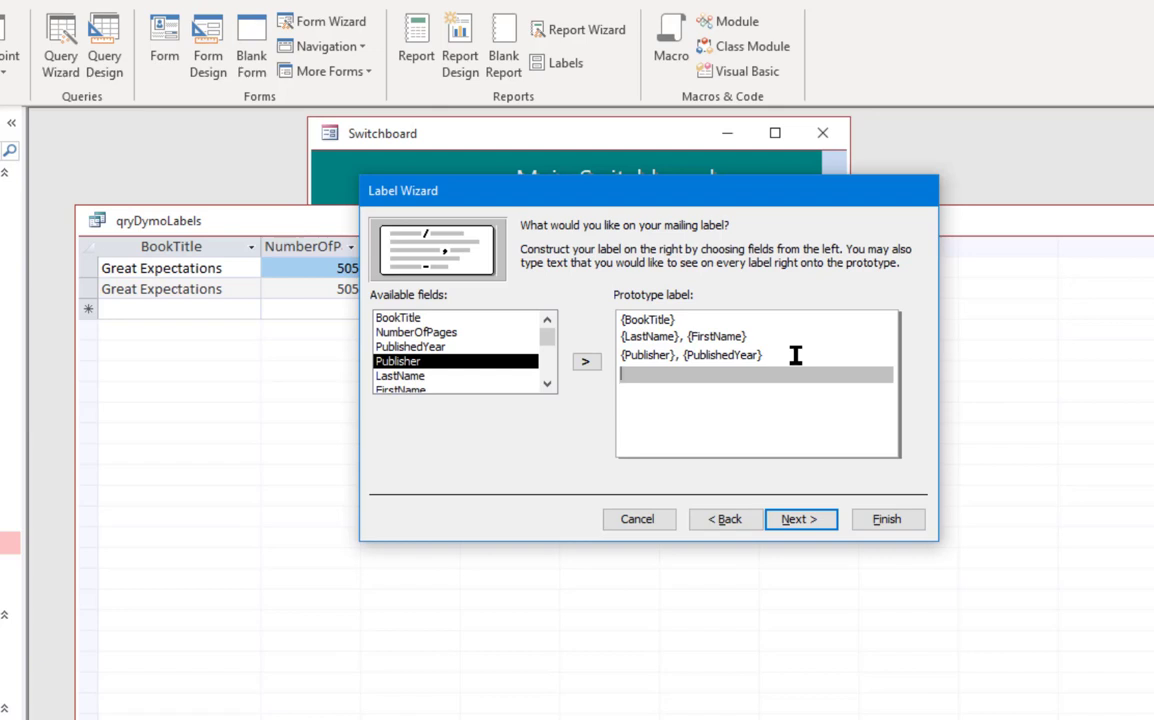
# Add {NumberOfPages} pages and {AssetTag} as the last two lines, then accept the prototype label
pyautogui.doubleClick(415, 332)
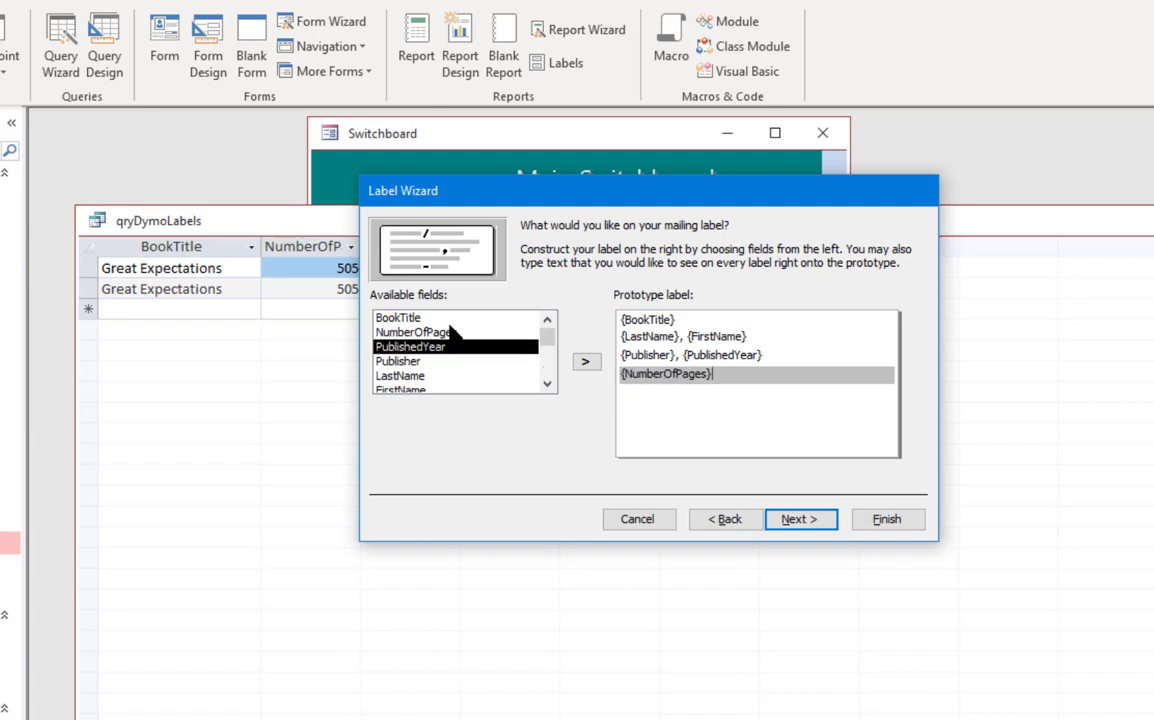
pyautogui.write('Pages')
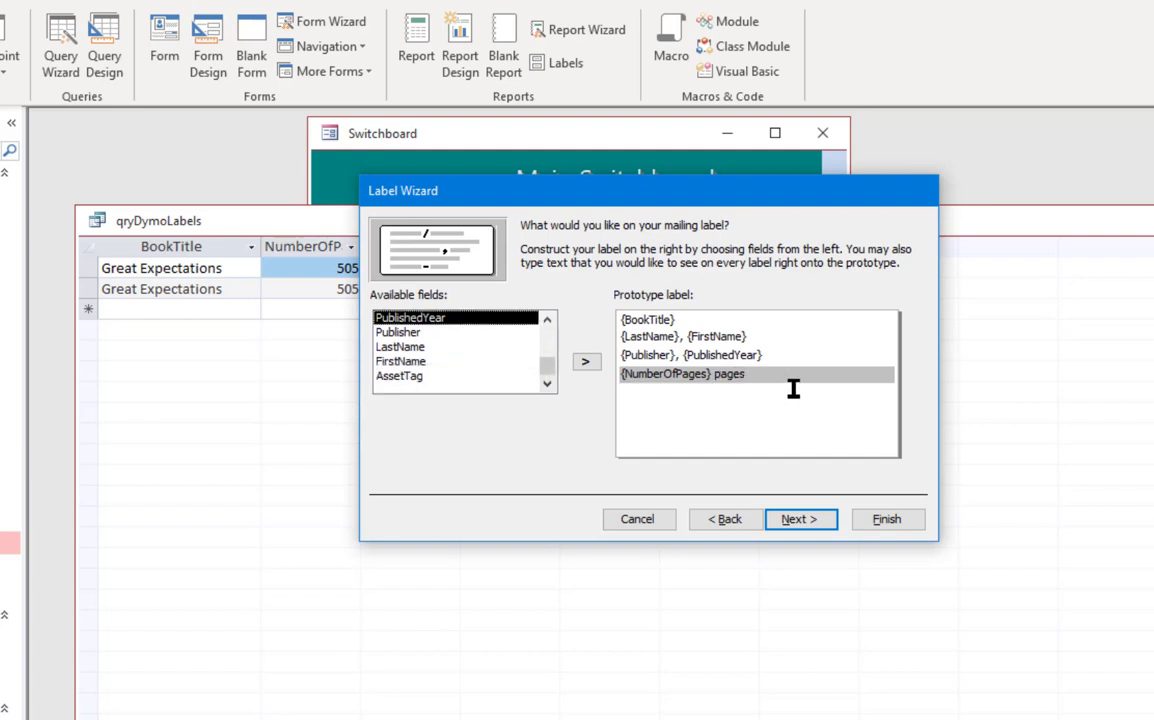
pyautogui.click(399, 377)
pyautogui.doubleClick(399, 377)
pyautogui.press('Return')
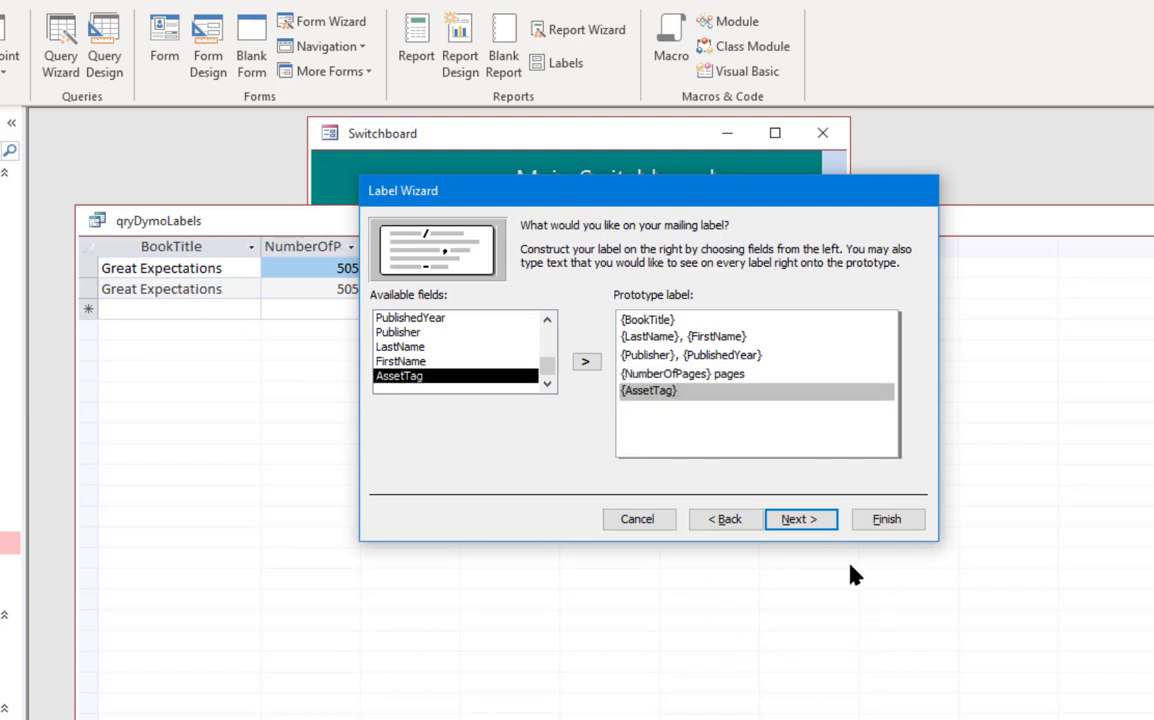
pyautogui.click(829, 514)
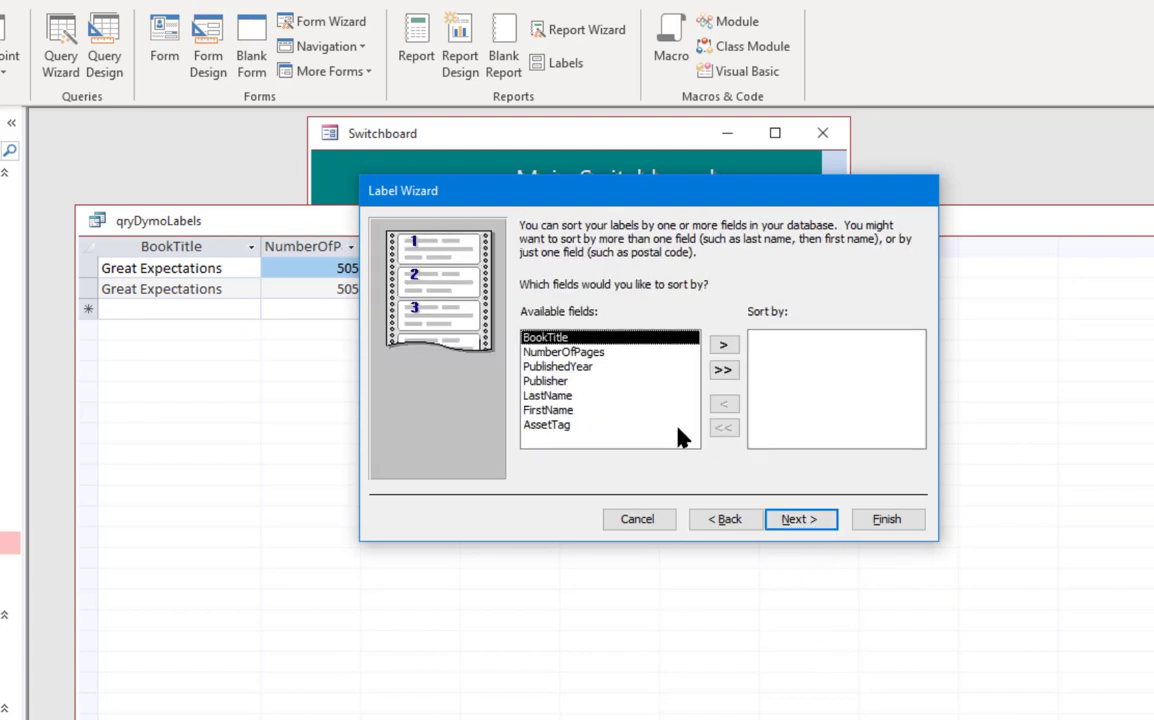
# Sort the labels by AssetTag and finish the wizard with the report named rptLabelsDymo, shown as printed
pyautogui.doubleClick(548, 425)
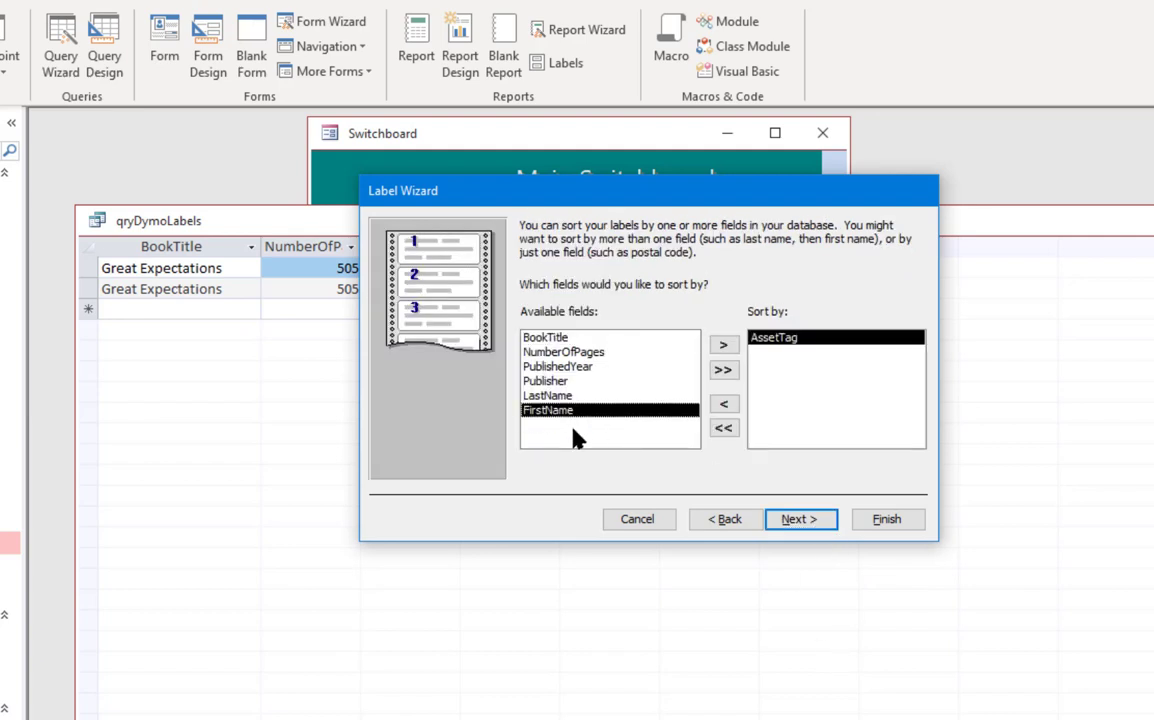
pyautogui.click(829, 528)
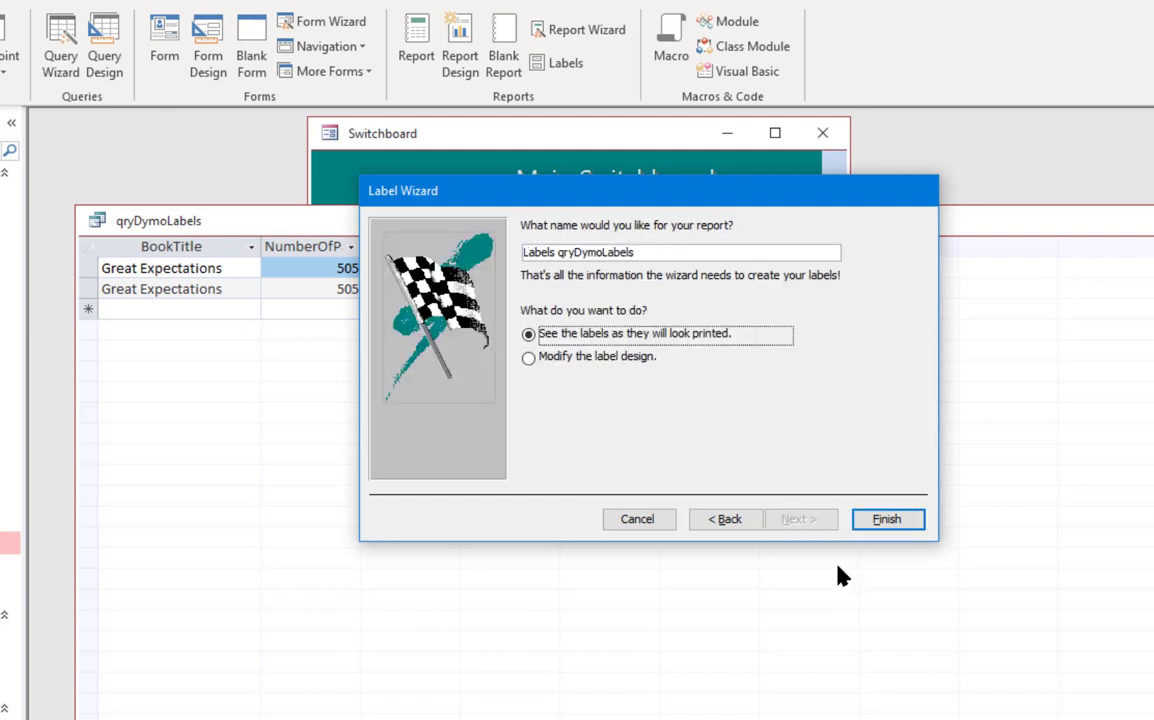
pyautogui.write('rptLabelsDymo')
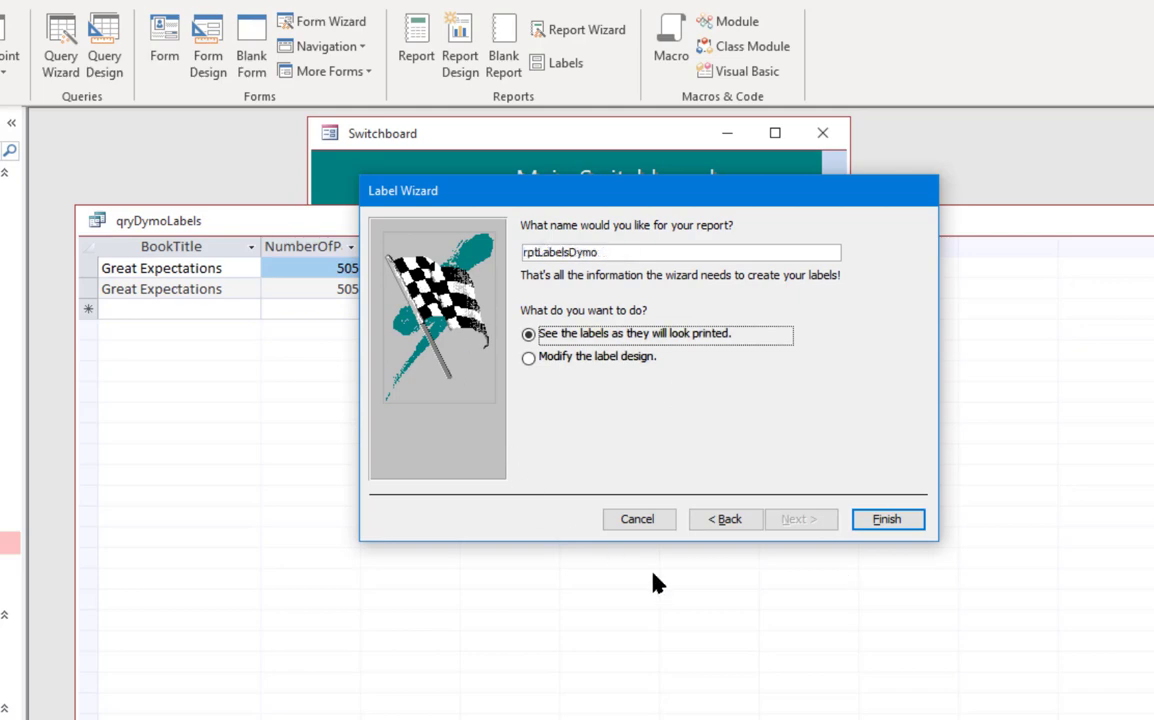
pyautogui.click(868, 520)
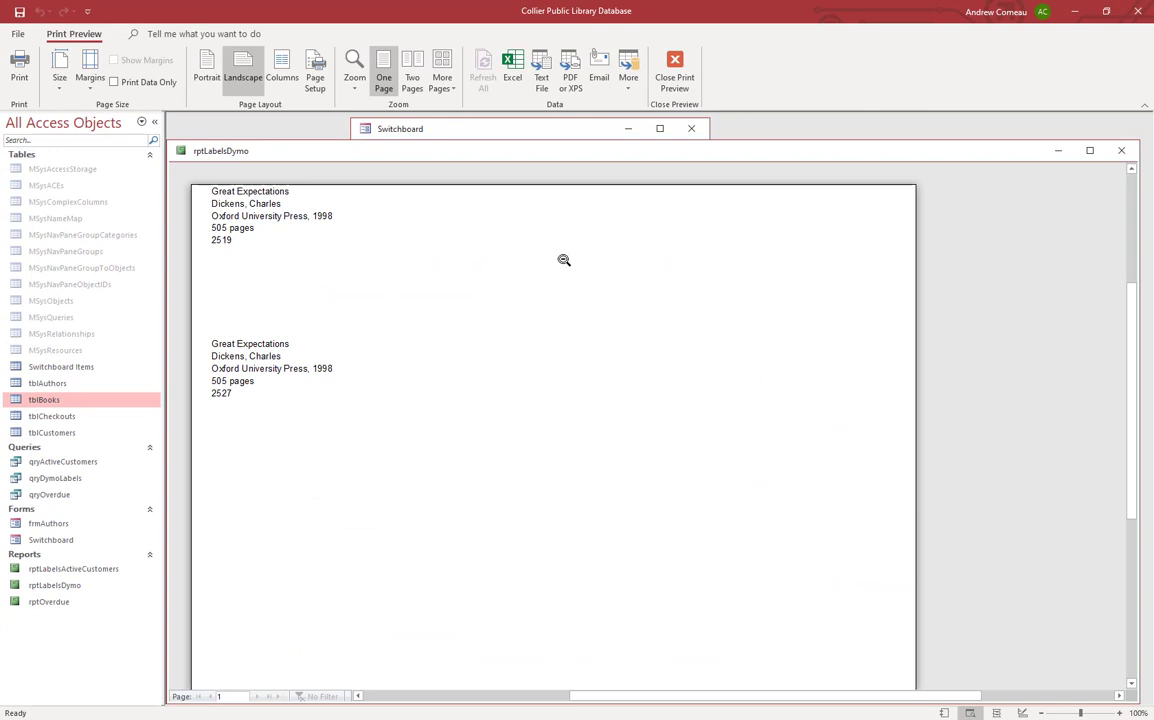
# Check the label spacing in the rptLabelsDymo preview, and switch the report to Design View
pyautogui.scroll(-1, 600, 285)
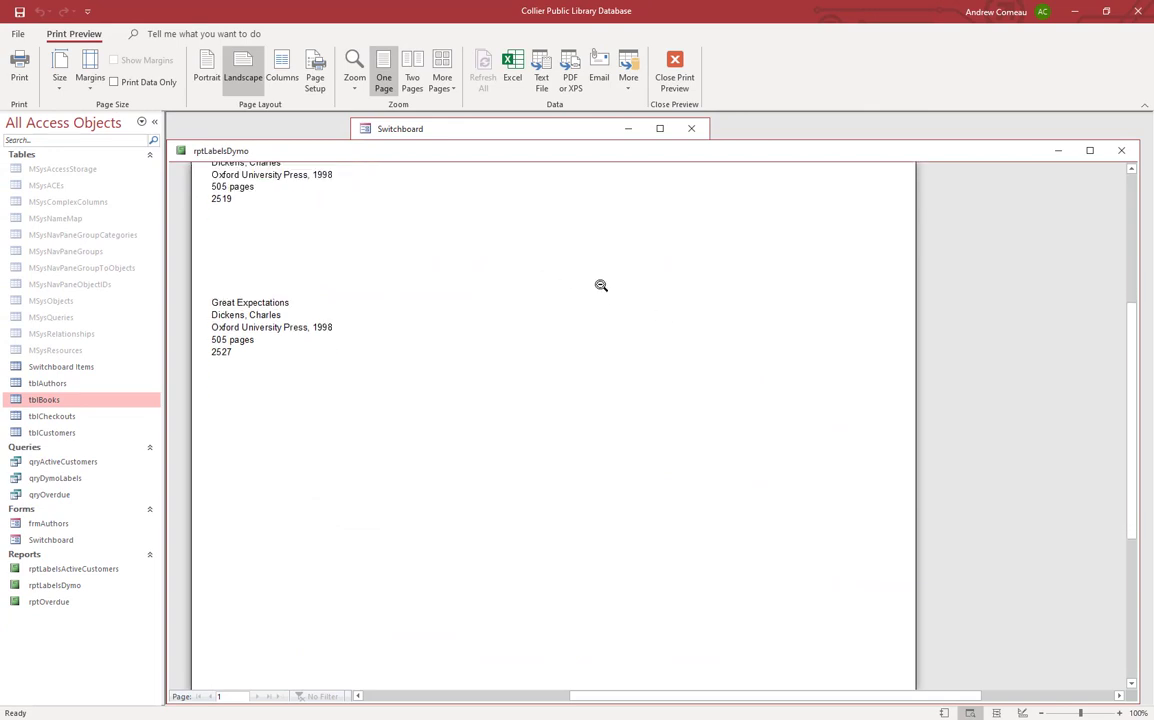
pyautogui.scroll(-3, 600, 285)
pyautogui.scroll(5, 600, 283)
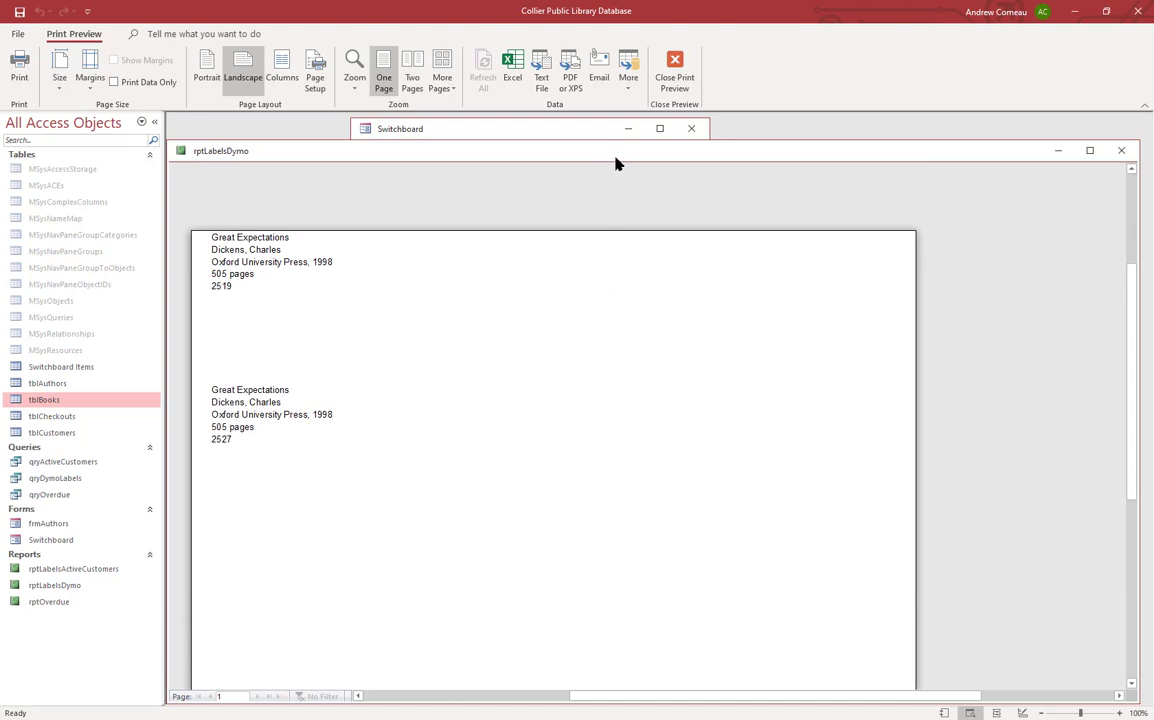
pyautogui.moveTo(616, 155)
pyautogui.mouseDown()
pyautogui.moveTo(668, 146)
pyautogui.moveTo(626, 158)
pyautogui.mouseUp()
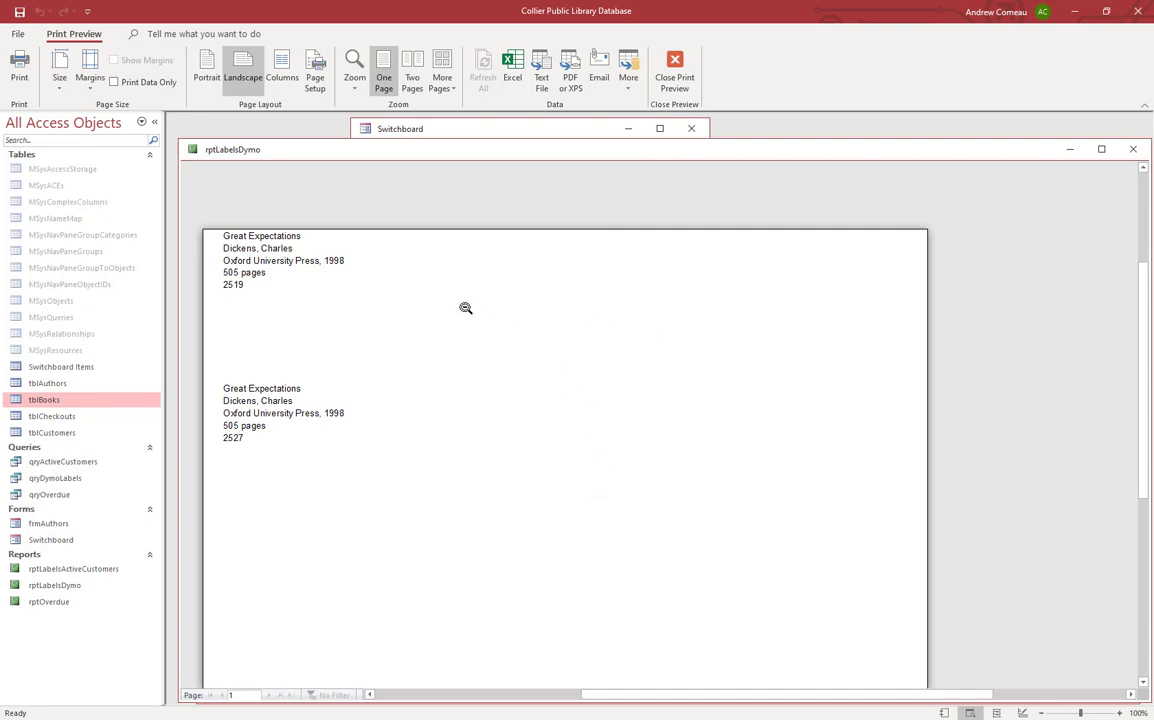
pyautogui.rightClick(556, 294)
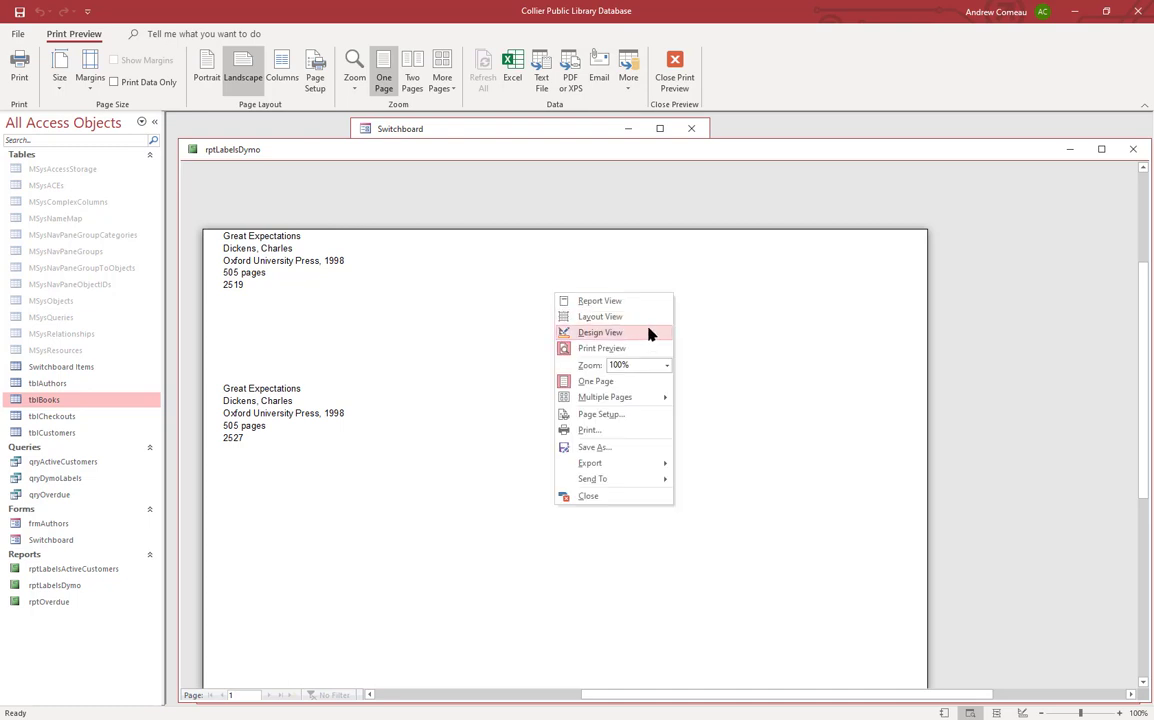
pyautogui.rightClick(762, 294)
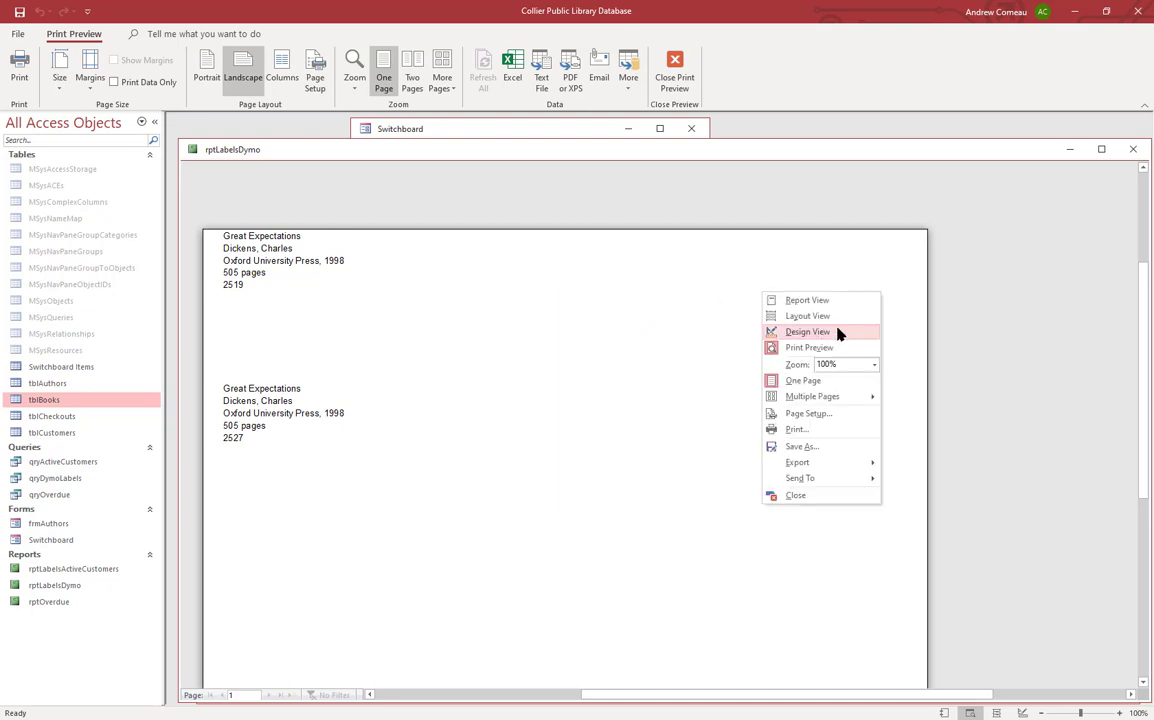
pyautogui.click(807, 331)
# Assign the DYMO LabelWriter 450 (redirected 32) as the specific printer for rptLabelsDymo in its page setup
pyautogui.moveTo(436, 287); pyautogui.dragTo(350, 259)
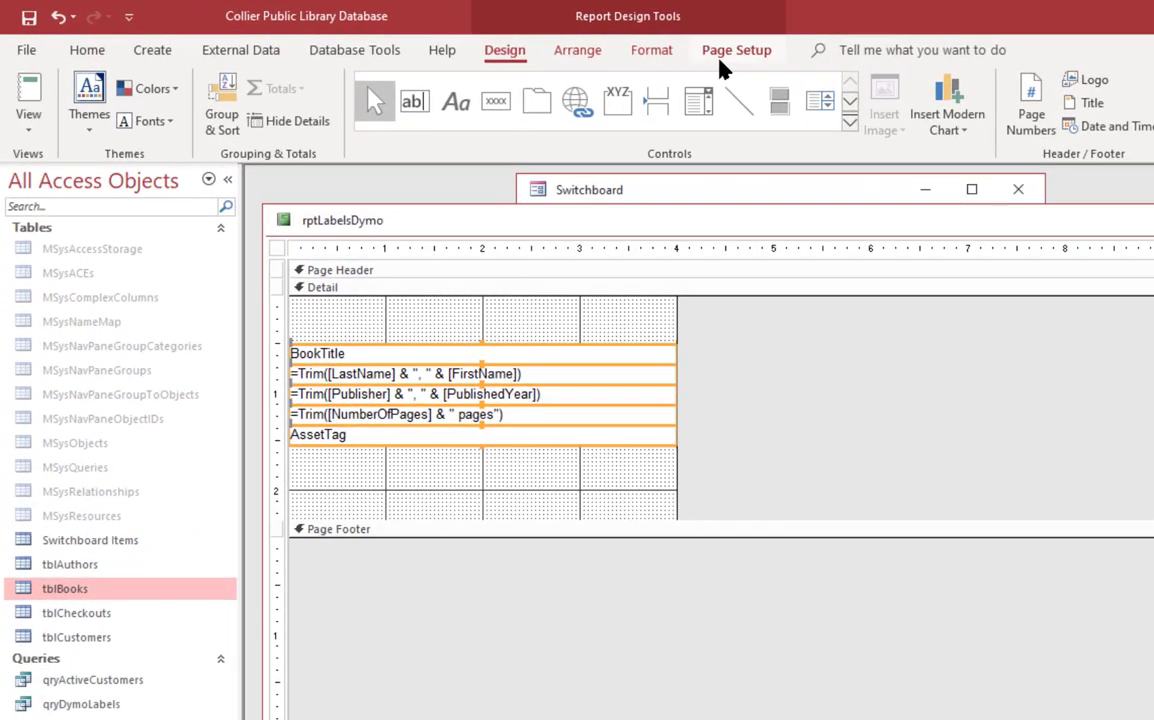
pyautogui.click(731, 52)
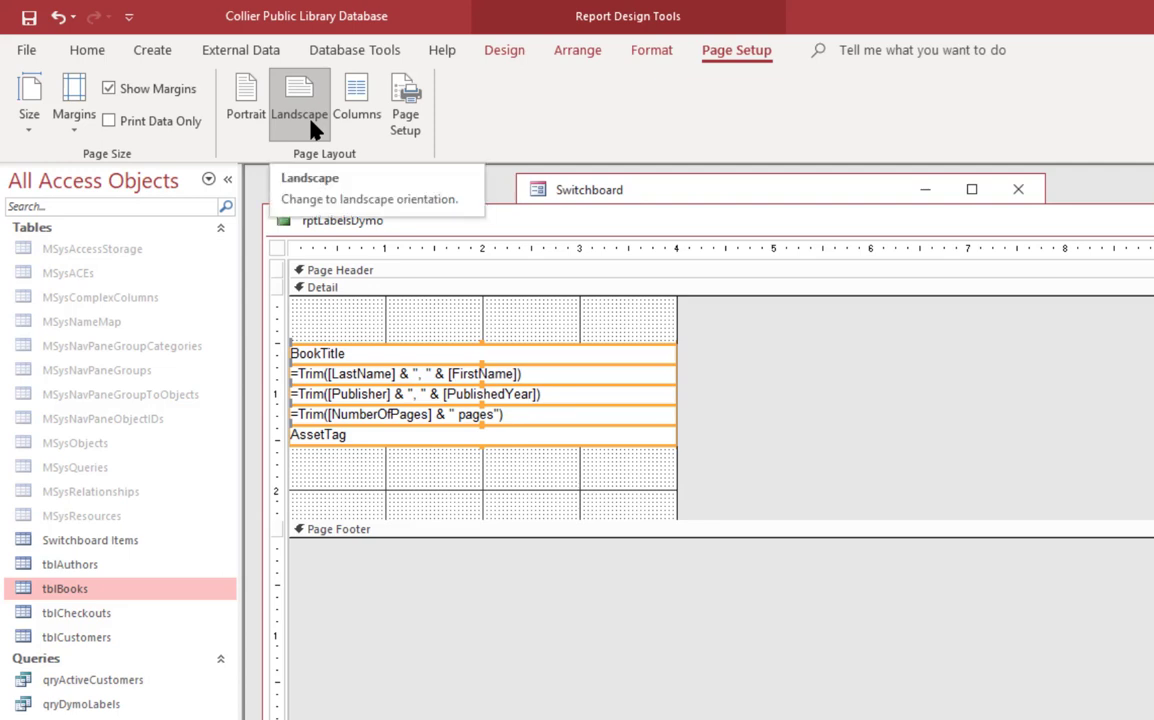
pyautogui.click(418, 113)
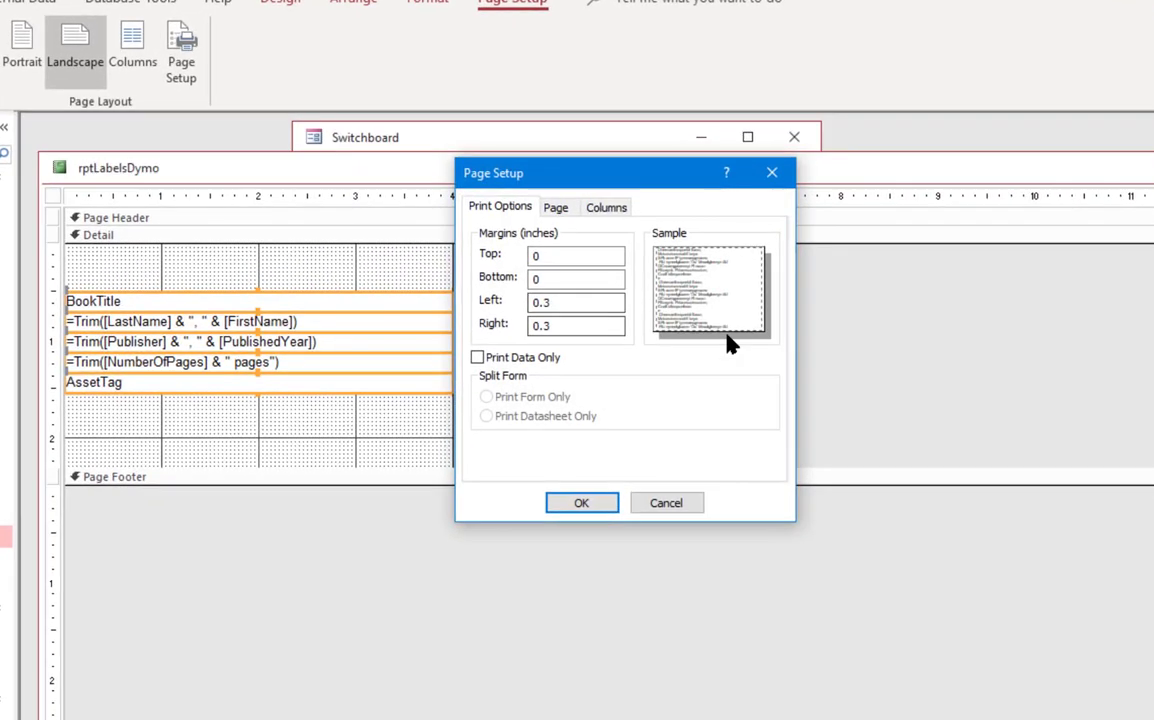
pyautogui.click(557, 208)
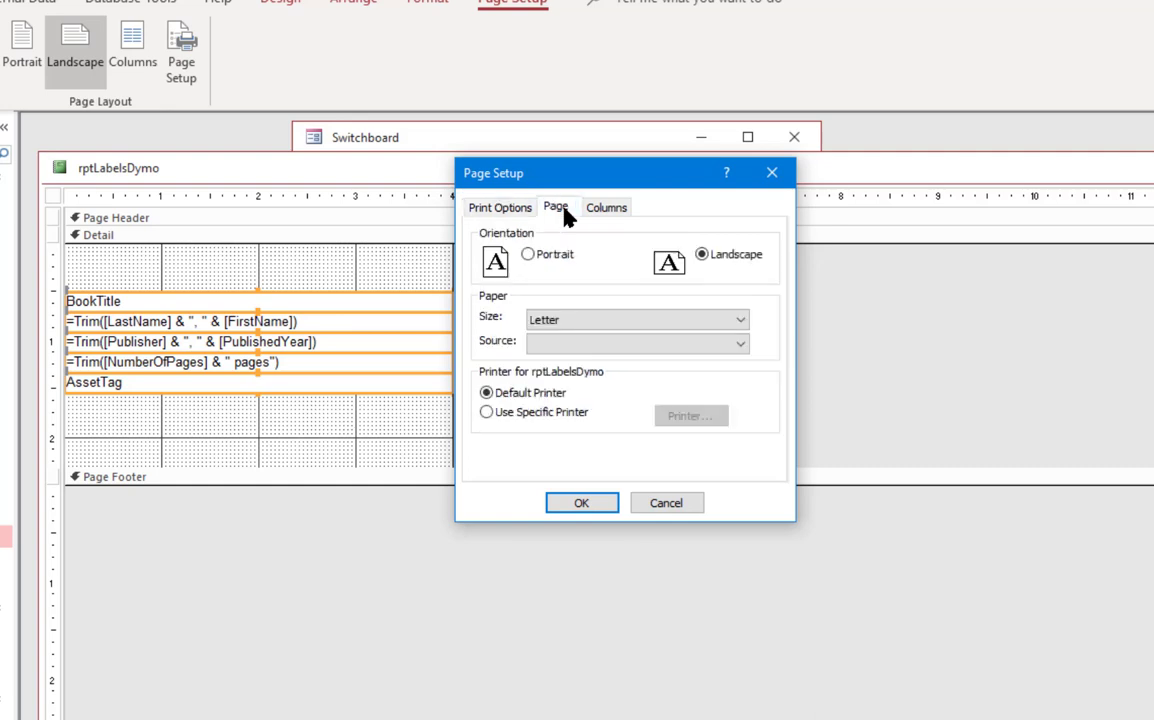
pyautogui.click(549, 416)
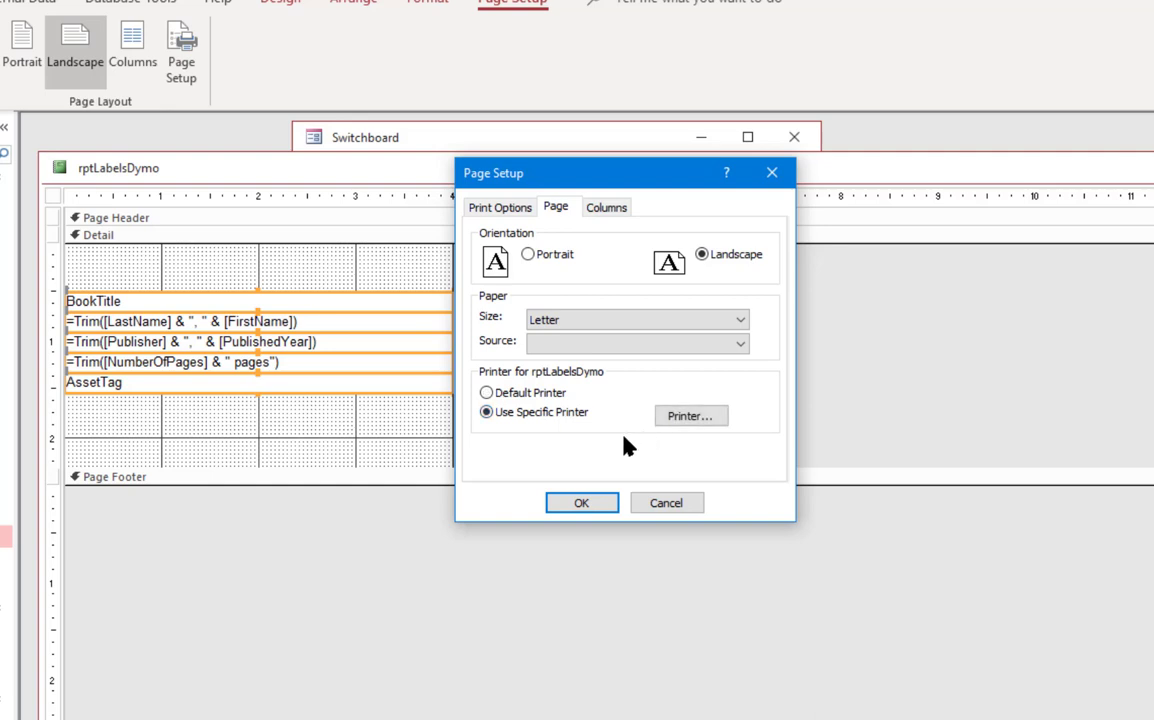
pyautogui.click(719, 420)
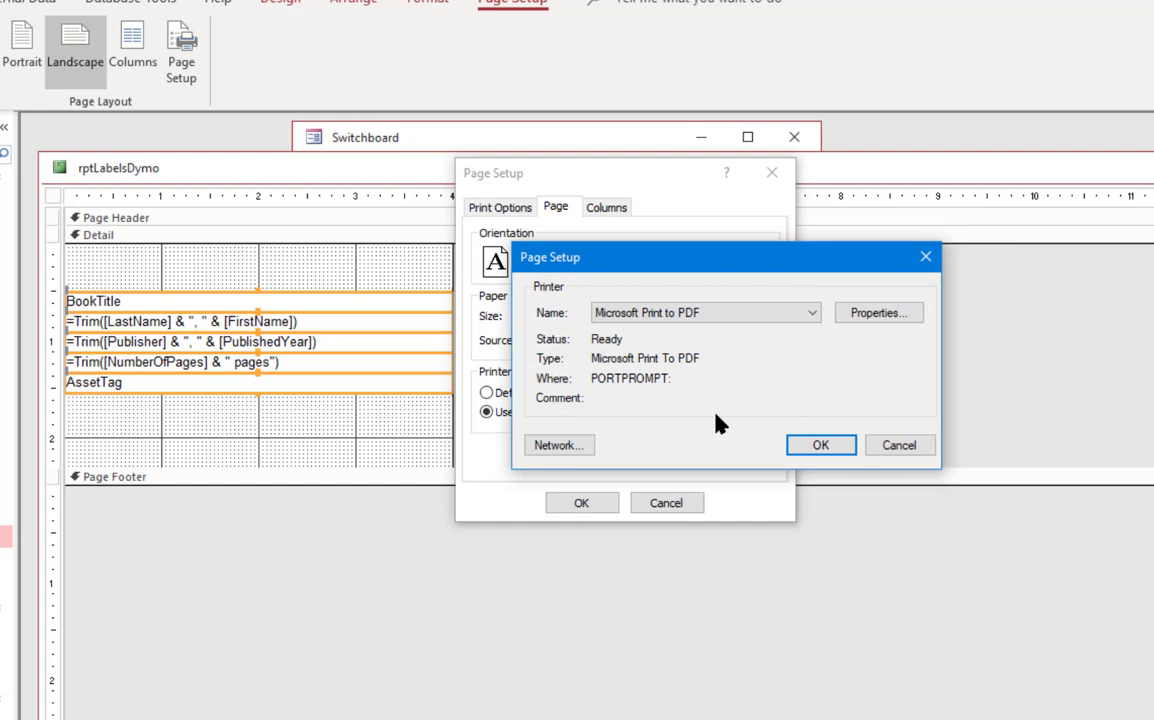
pyautogui.click(770, 320)
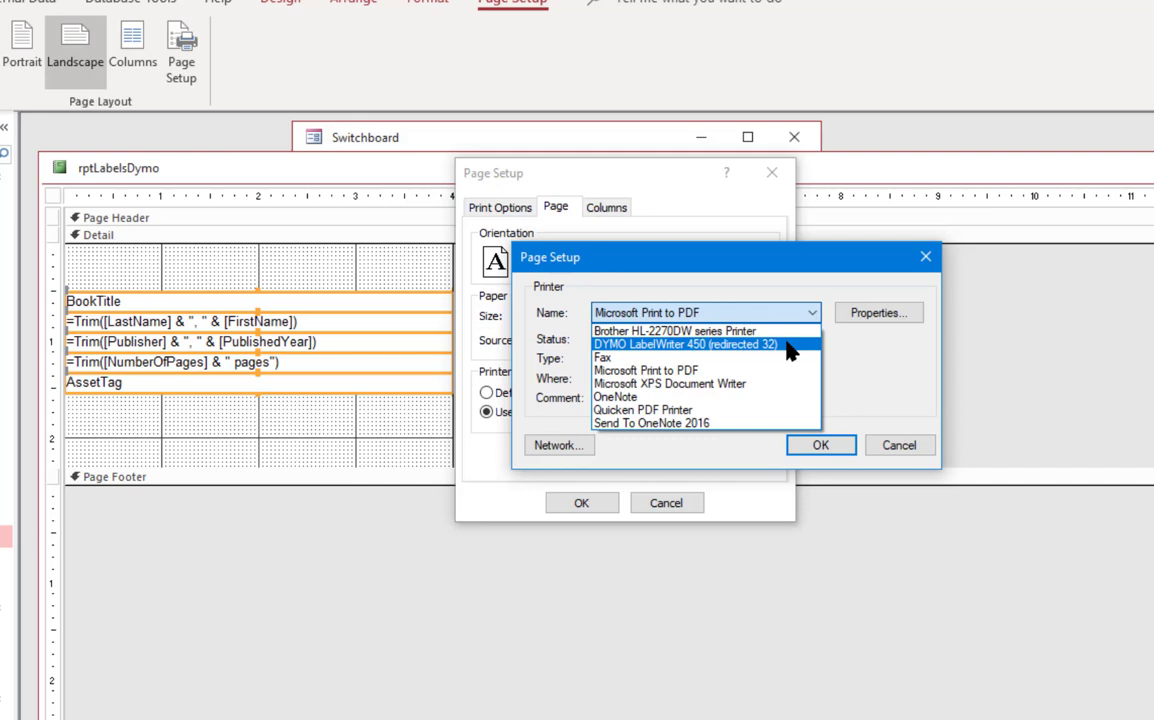
pyautogui.click(790, 347)
pyautogui.click(813, 448)
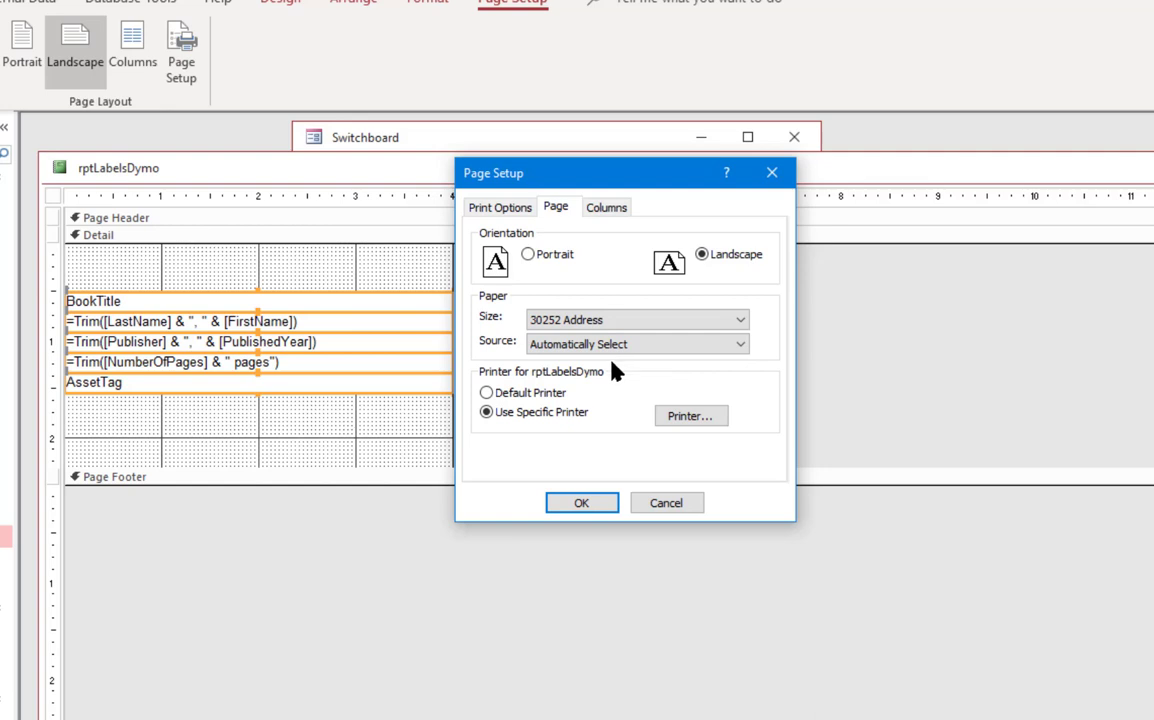
# Set the report's paper size to 99014 Shipping and accept the page setup
pyautogui.click(741, 324)
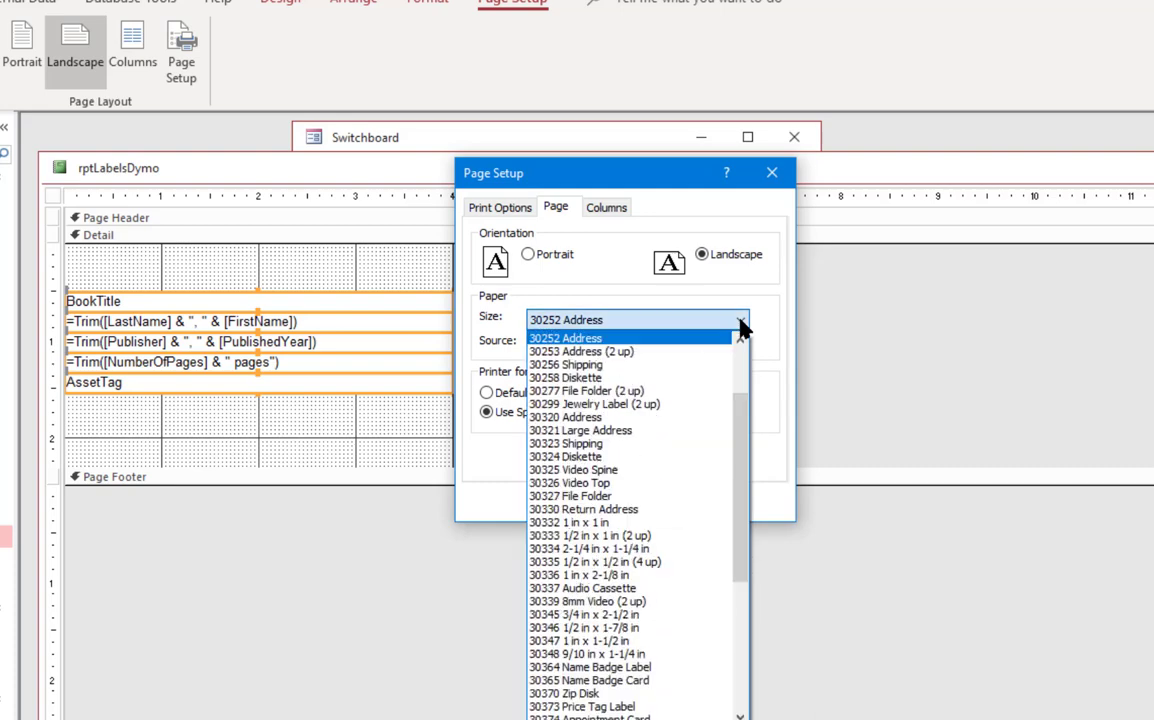
pyautogui.scroll(-5, 708, 368)
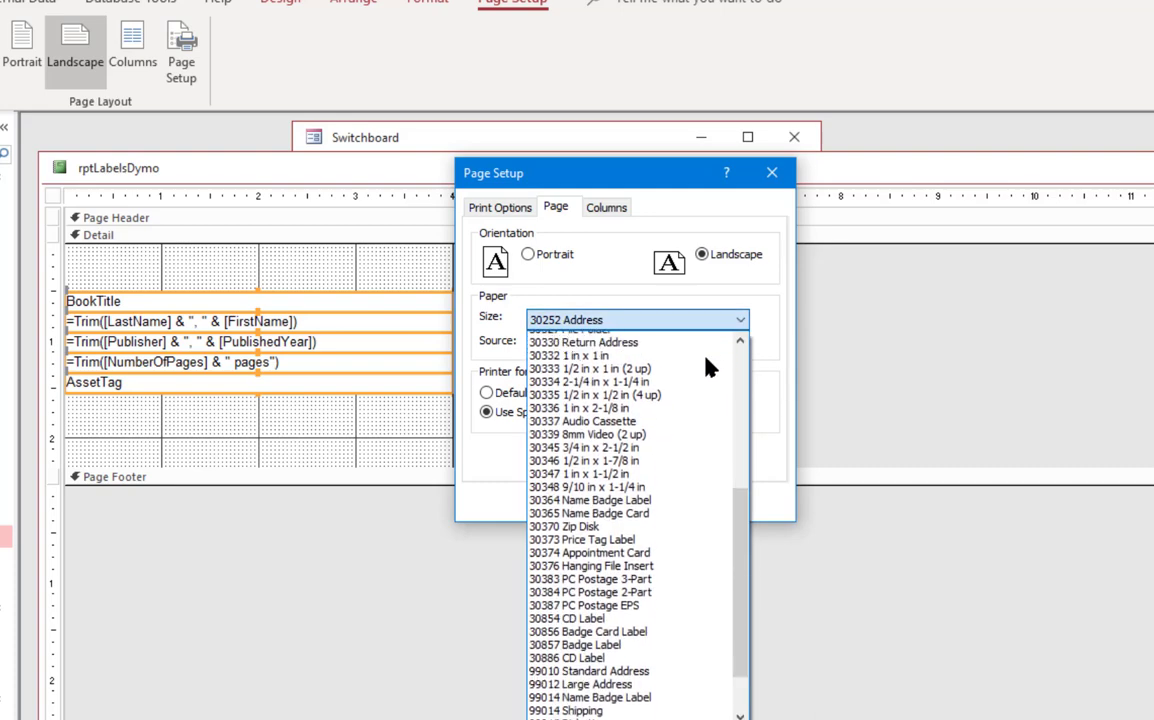
pyautogui.scroll(7, 706, 368)
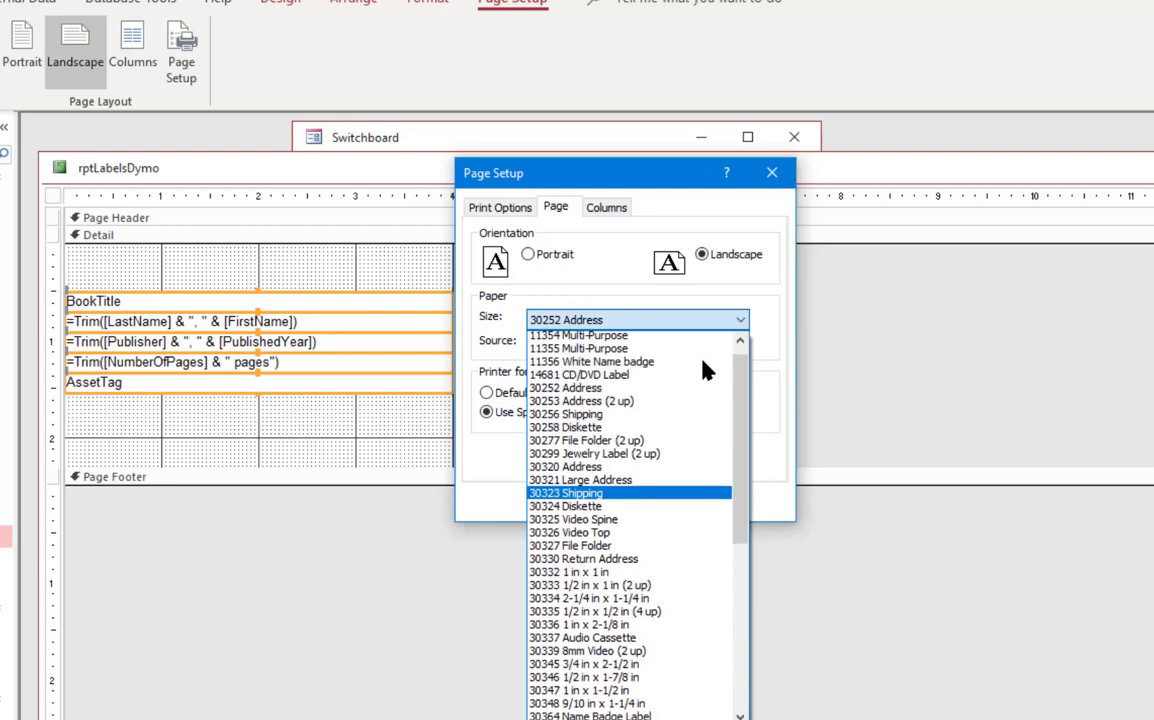
pyautogui.scroll(1, 706, 370)
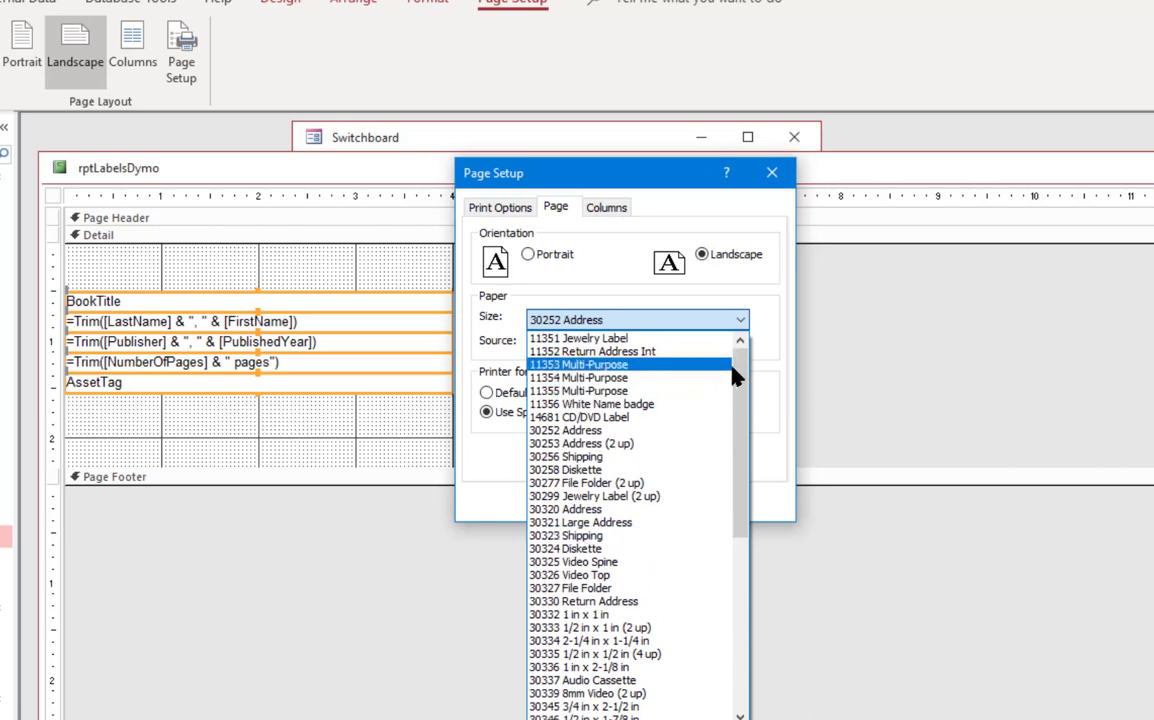
pyautogui.moveTo(745, 373); pyautogui.dragTo(729, 561)
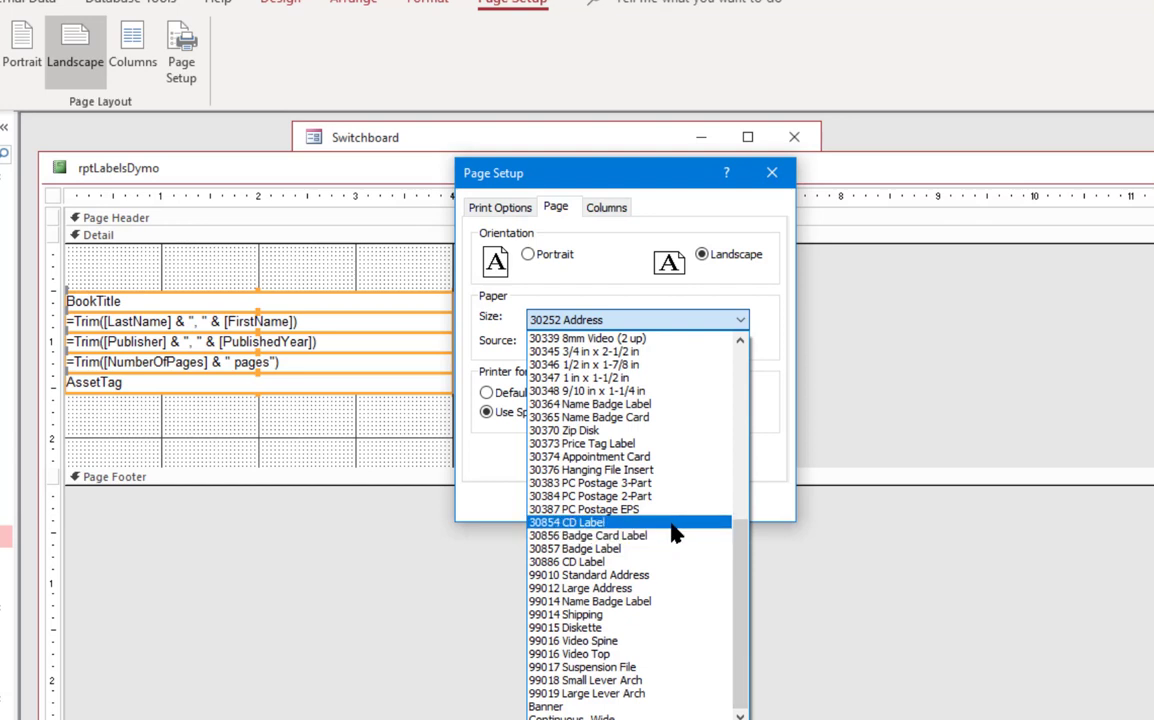
pyautogui.click(606, 616)
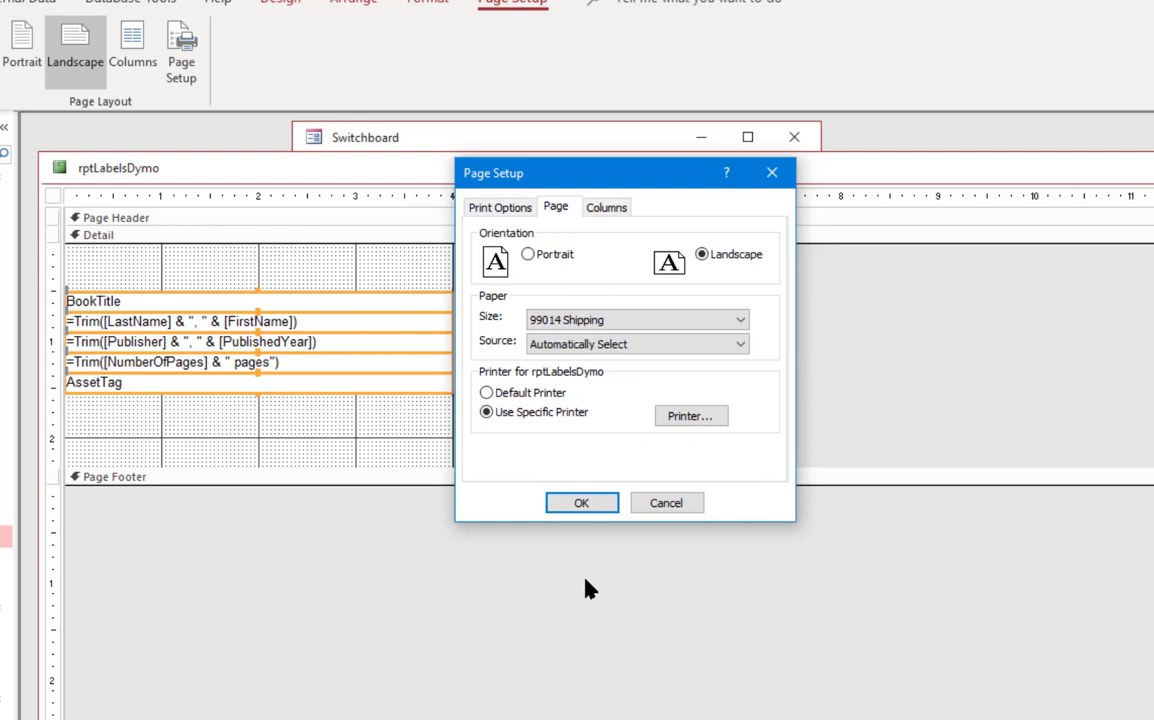
pyautogui.click(599, 510)
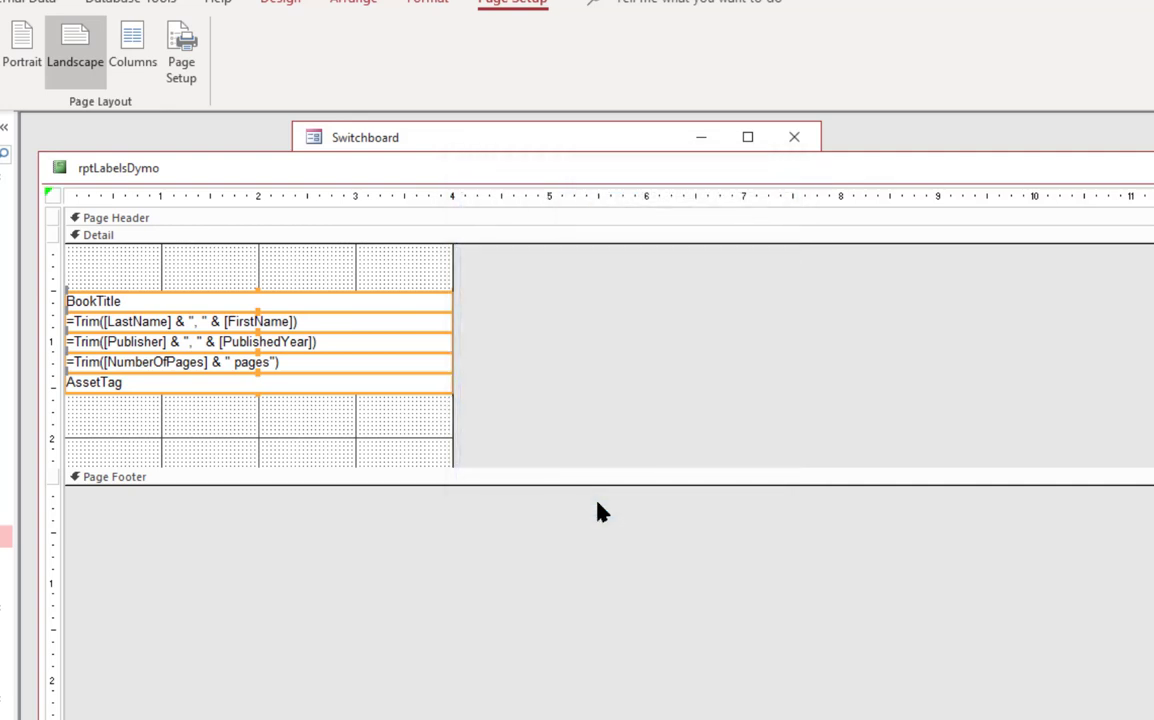
# Check the label layout in Print Preview, and return the report to Design View
pyautogui.rightClick(529, 308)
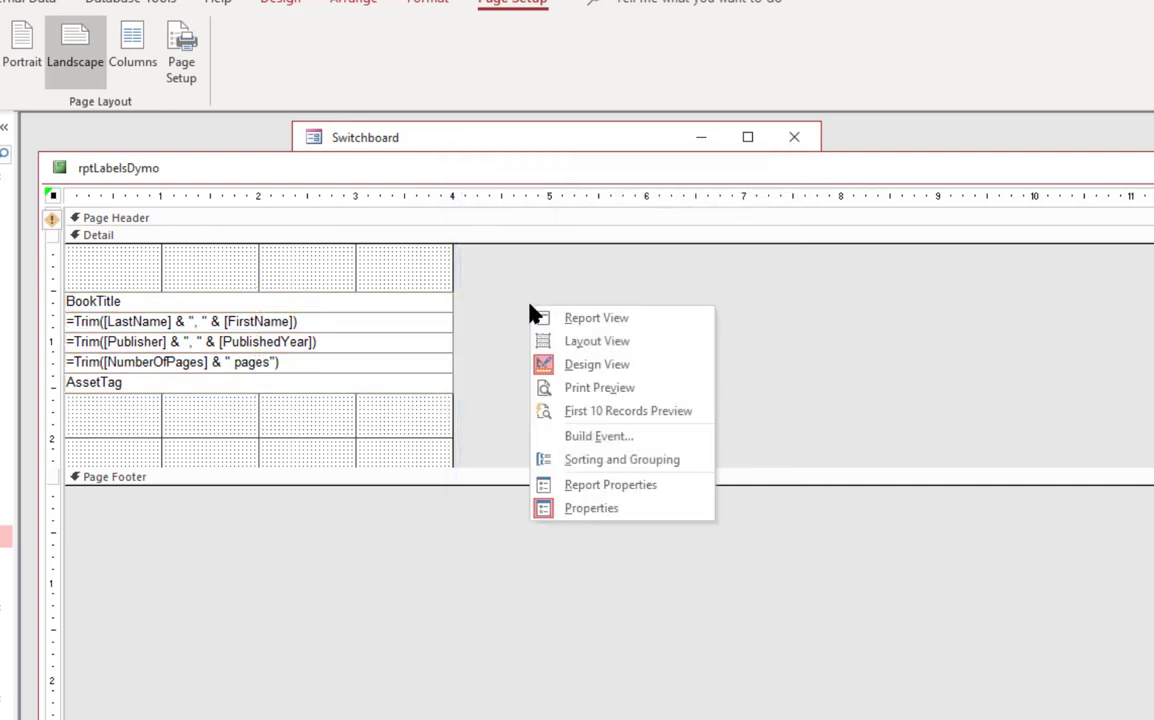
pyautogui.click(615, 394)
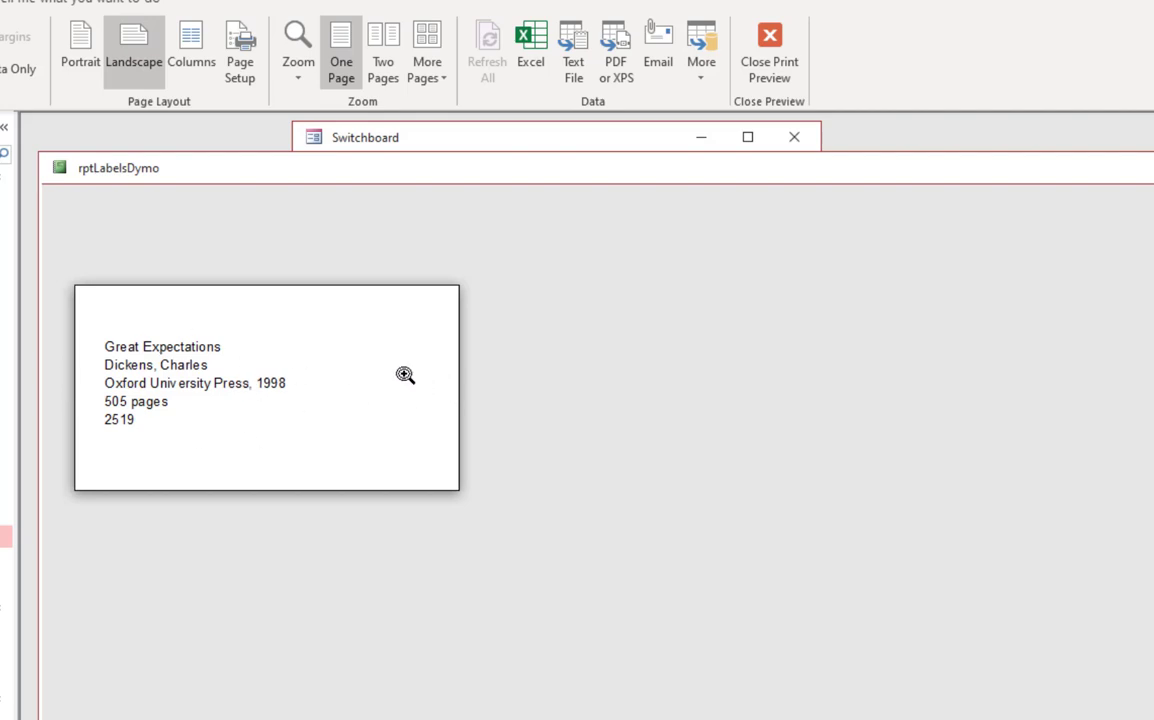
pyautogui.rightClick(344, 351)
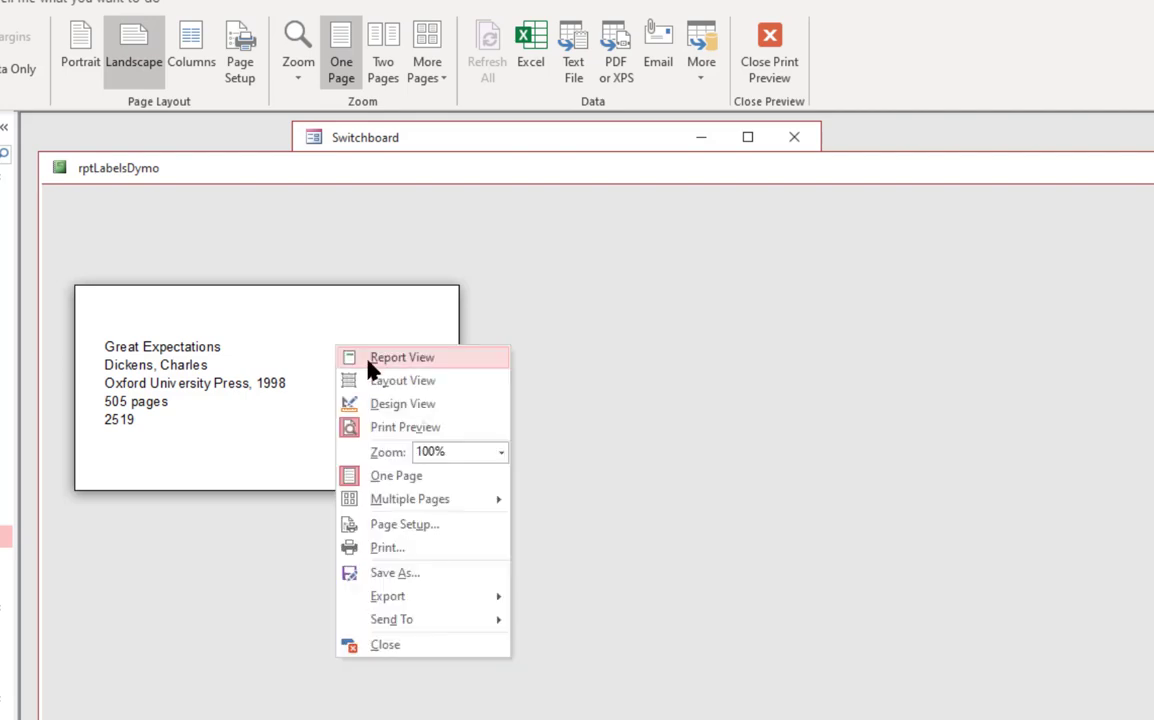
pyautogui.click(395, 404)
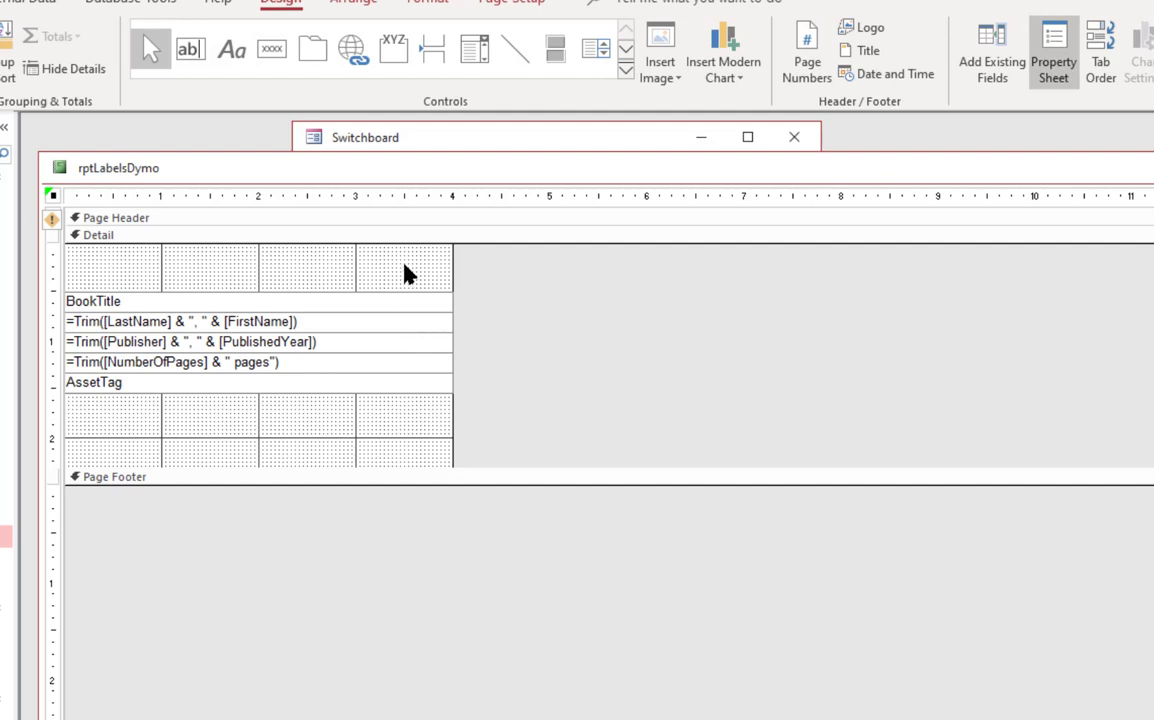
# Narrow the five label text boxes to about 3.9 inches and nudge them slightly to the right, keeping the report 4 inches wide
pyautogui.moveTo(405, 273); pyautogui.dragTo(412, 405)
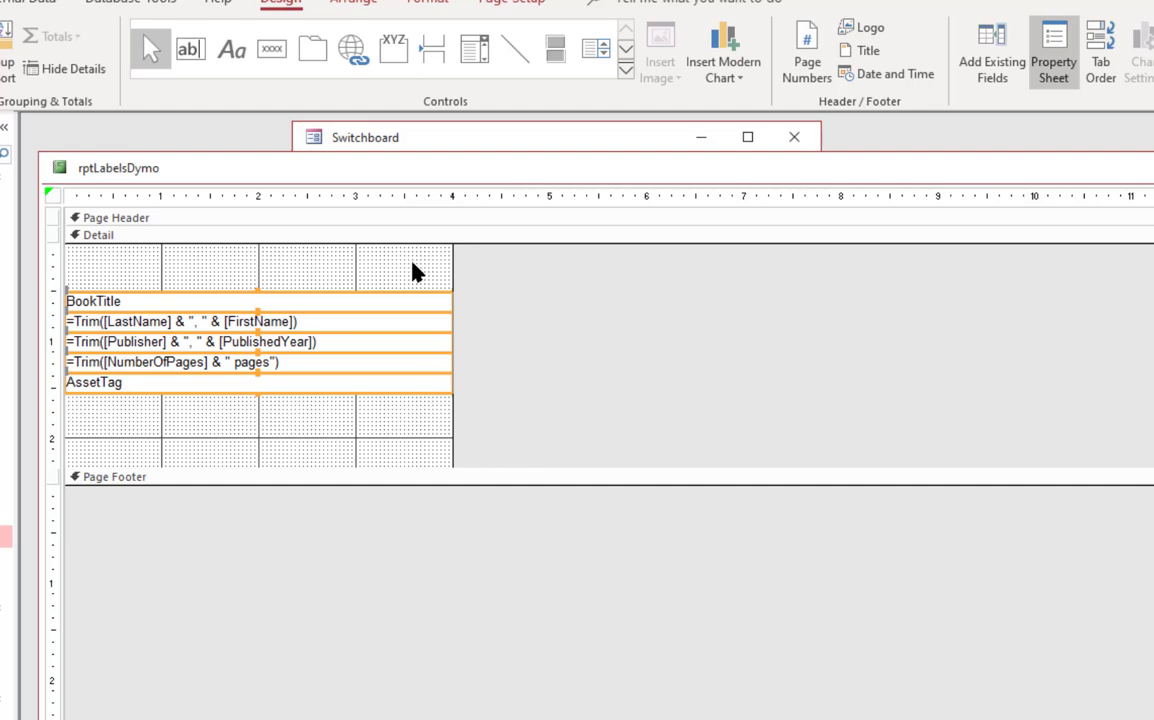
pyautogui.click(450, 268)
pyautogui.moveTo(453, 268); pyautogui.dragTo(466, 272)
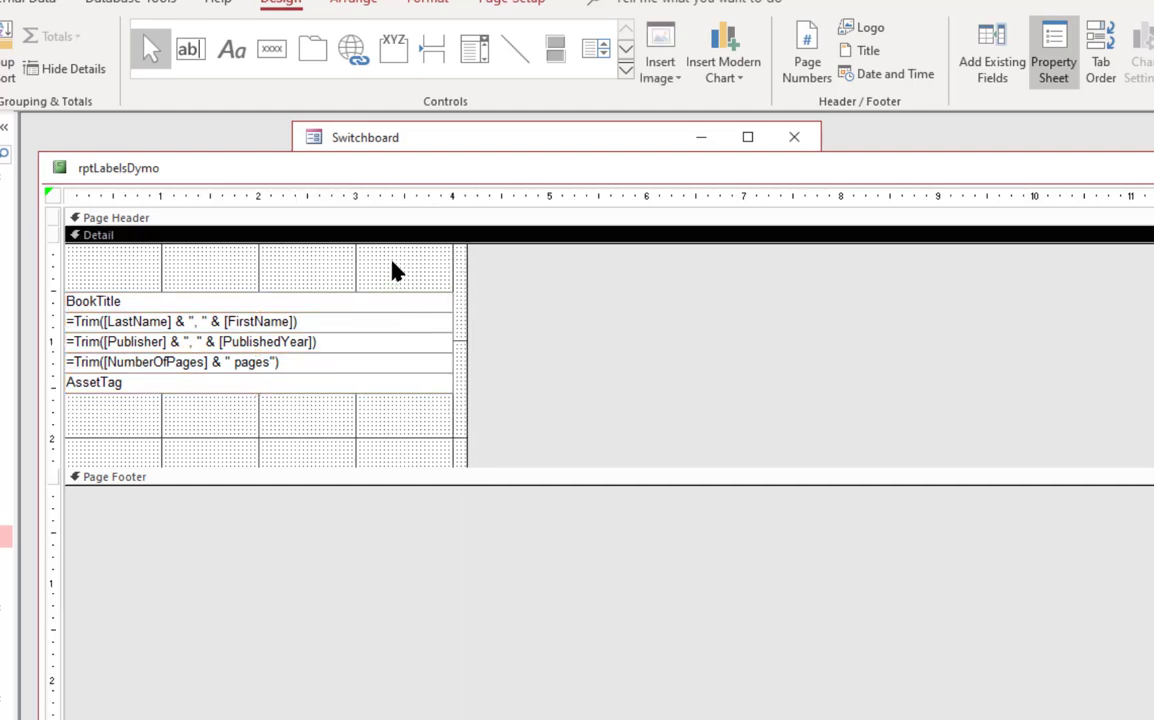
pyautogui.moveTo(394, 265); pyautogui.dragTo(405, 400)
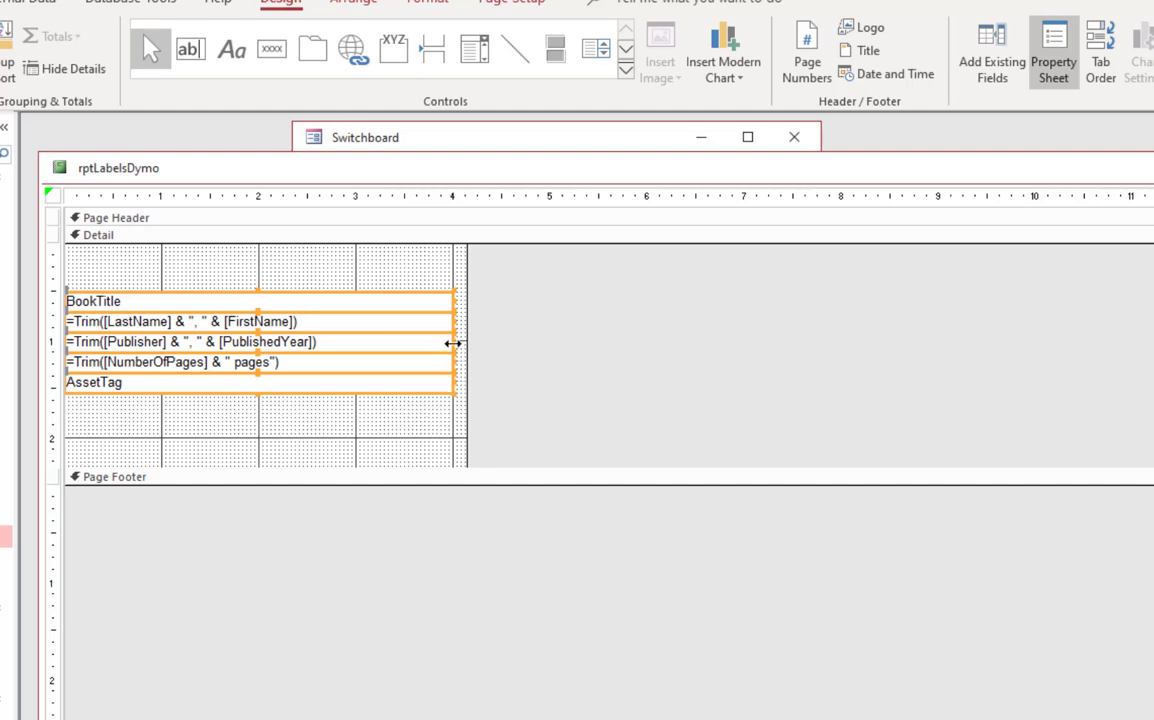
pyautogui.moveTo(453, 343); pyautogui.dragTo(452, 309)
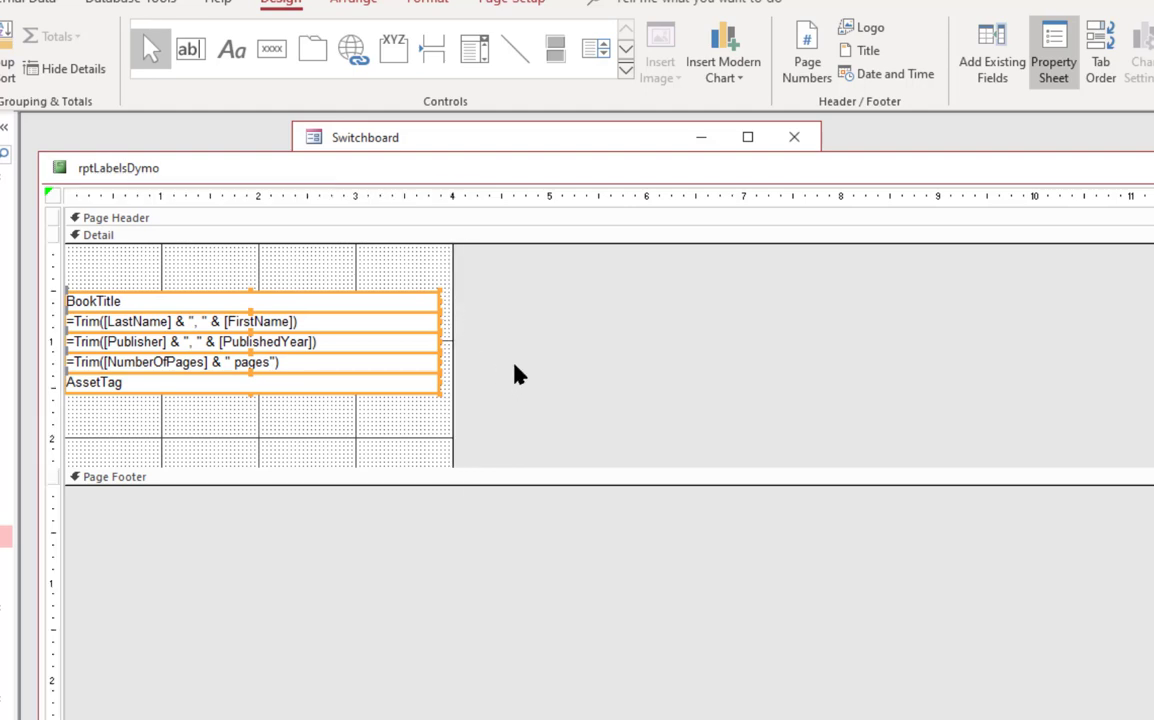
pyautogui.moveTo(247, 258); pyautogui.dragTo(260, 422)
pyautogui.press('Right')
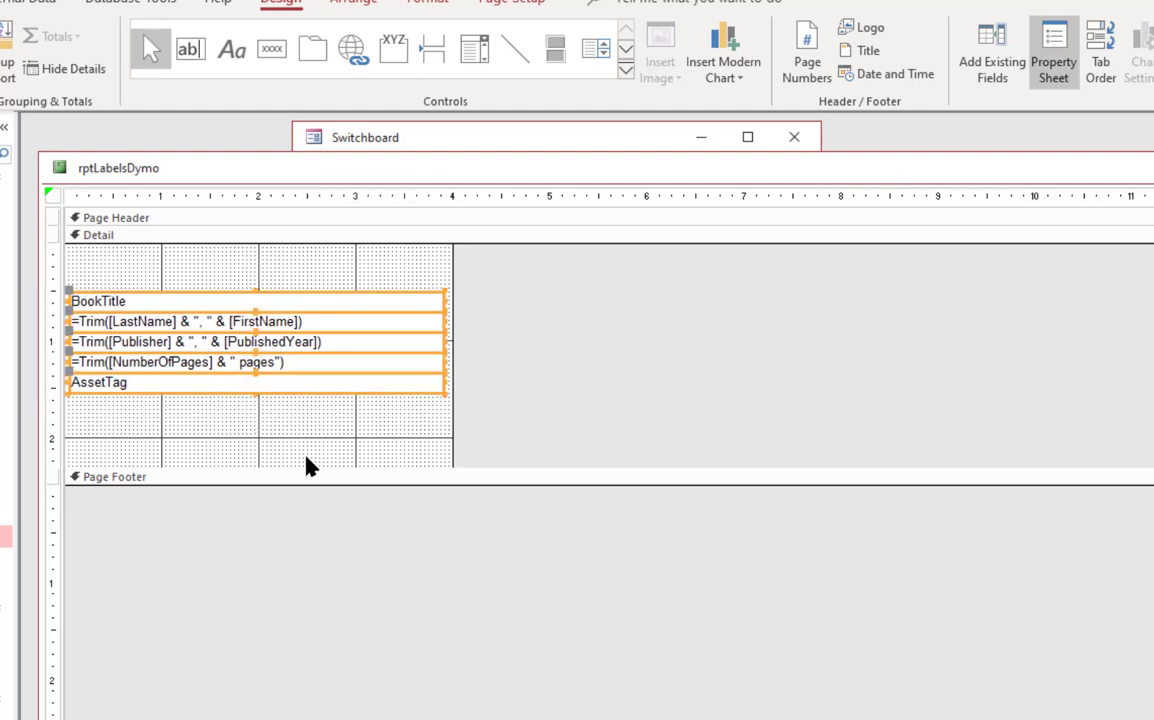
pyautogui.click(213, 421)
# Make the BookTitle text box bold and set its font size to 12
pyautogui.click(185, 301)
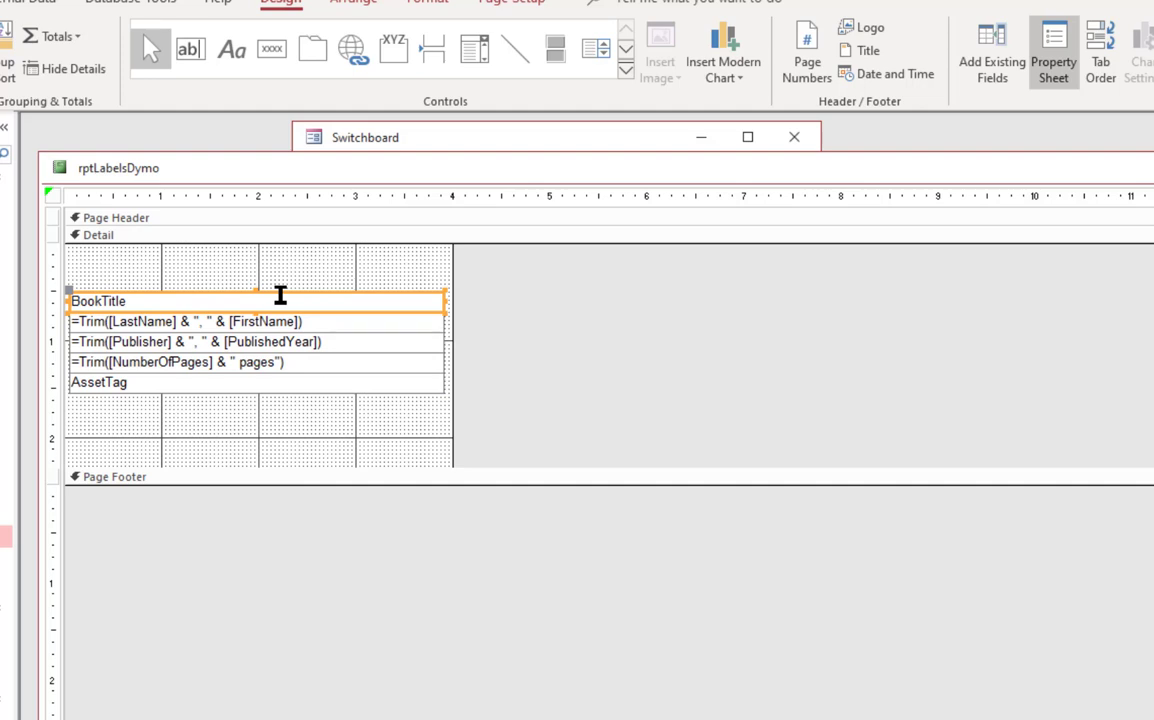
pyautogui.hotkey('ctrl', 'b')
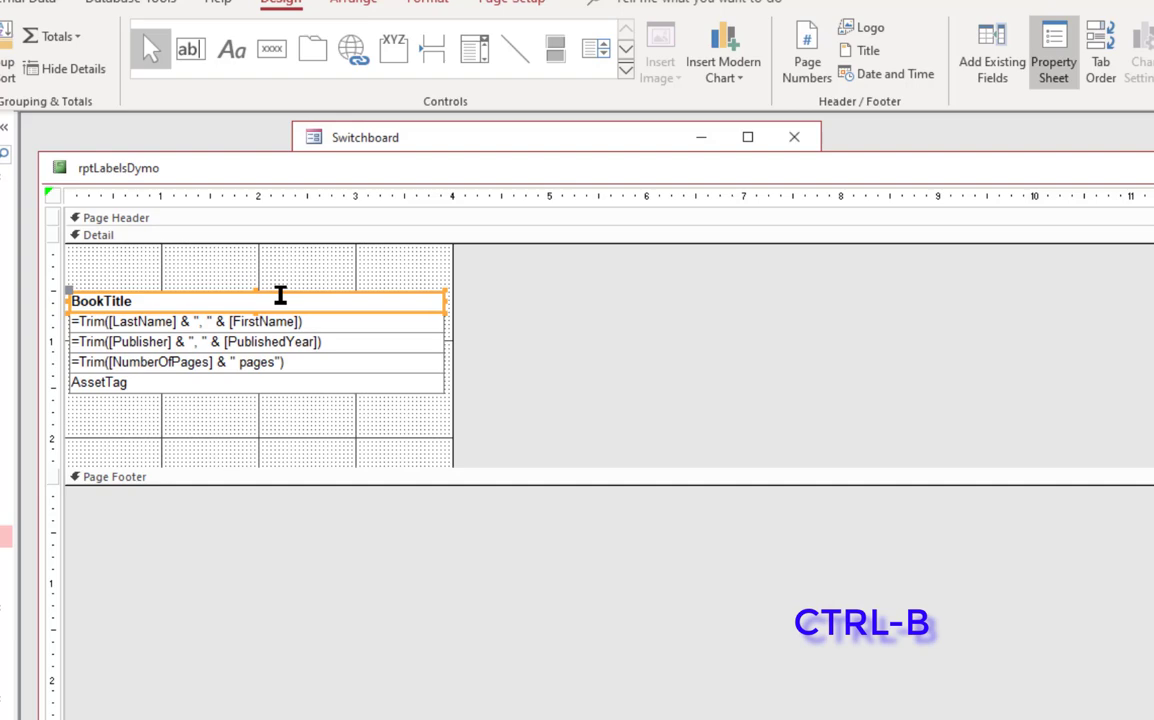
pyautogui.click(427, 1)
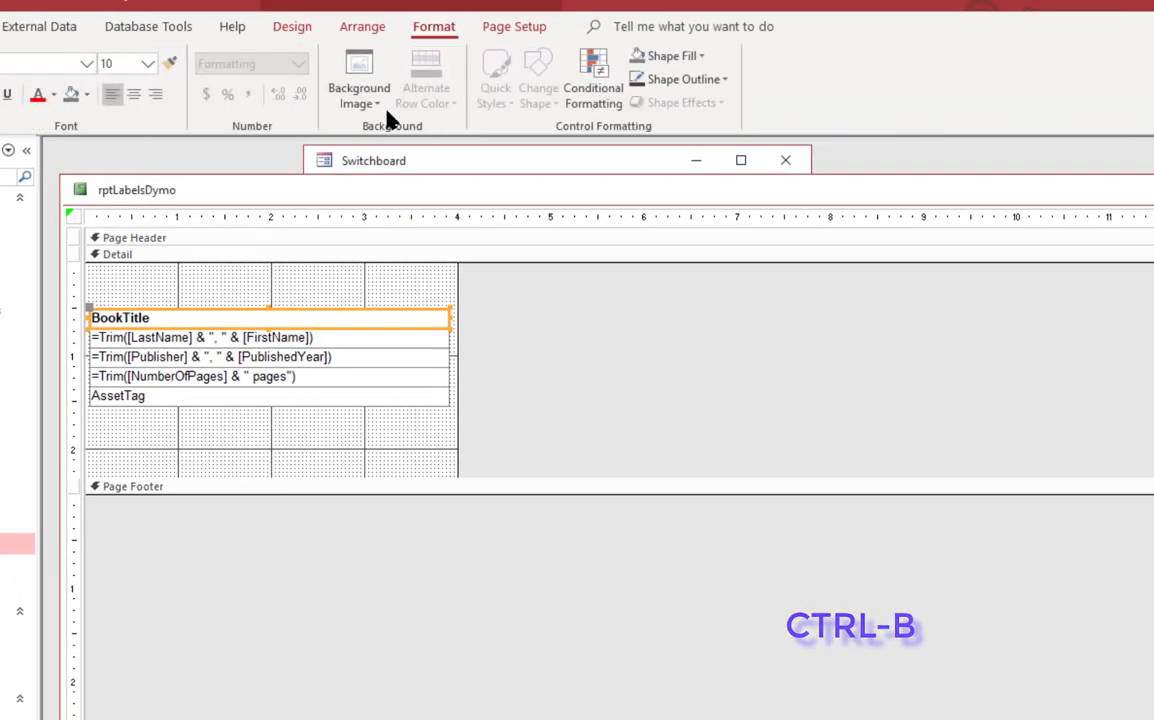
pyautogui.click(147, 63)
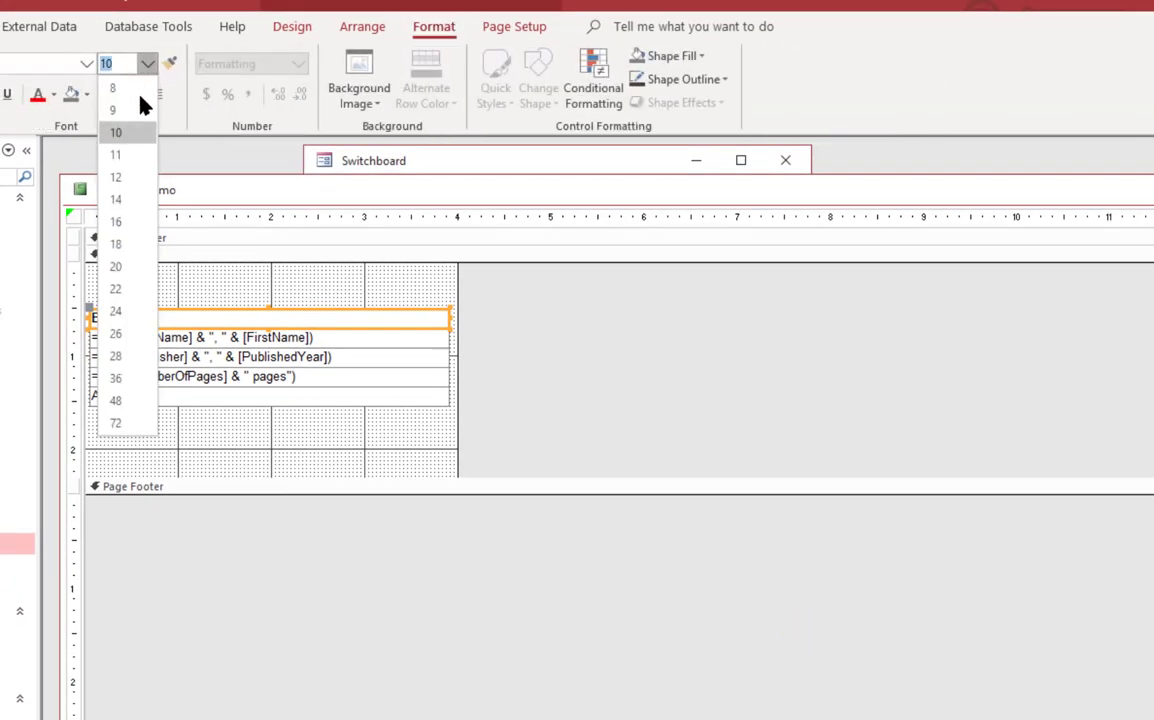
pyautogui.click(116, 177)
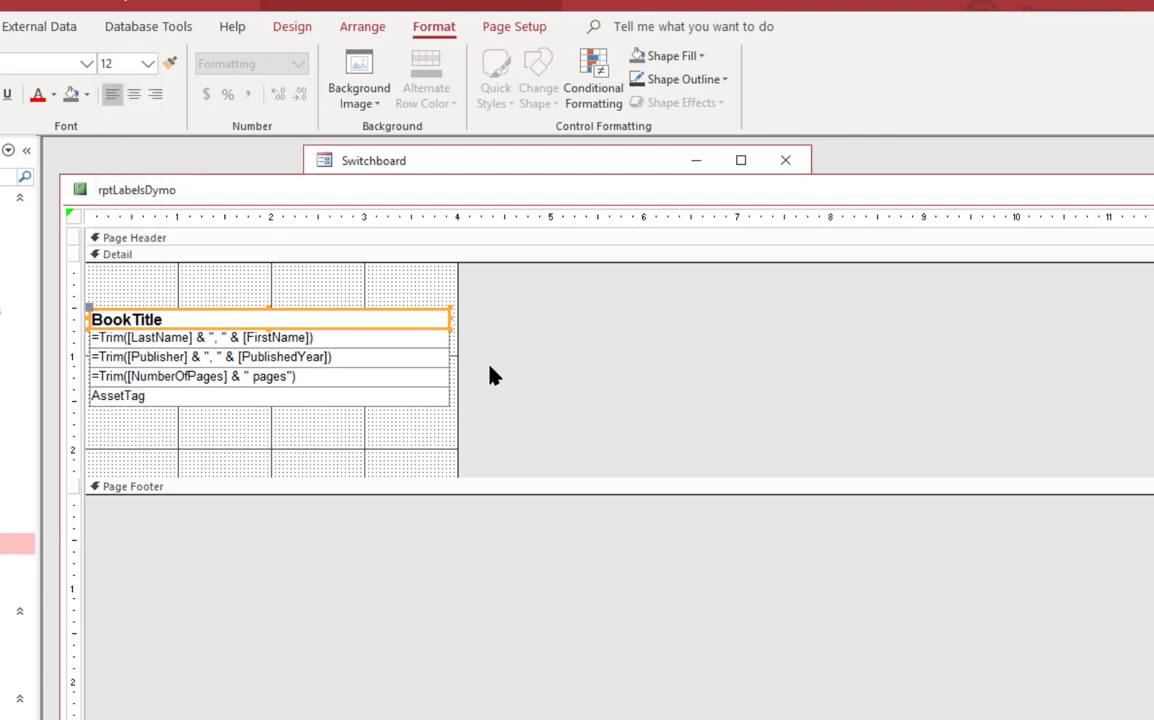
# Size the BookTitle text box to fit its text and nudge it up clear of the author line
pyautogui.rightClick(252, 316)
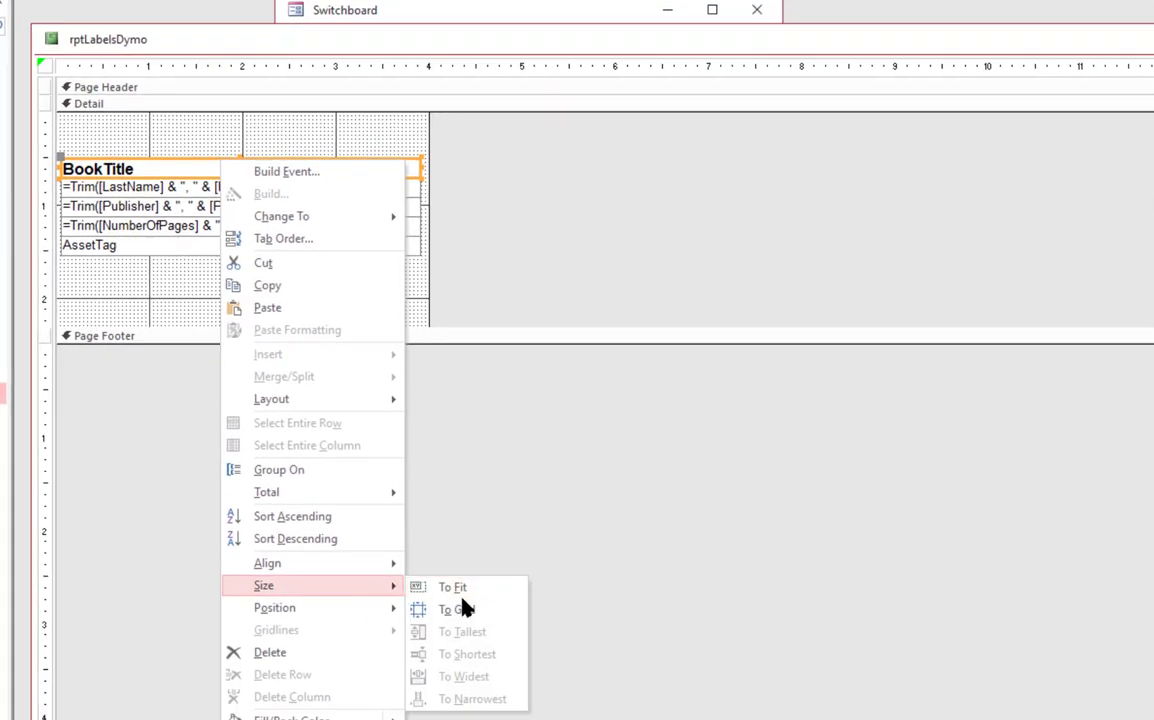
pyautogui.click(466, 600)
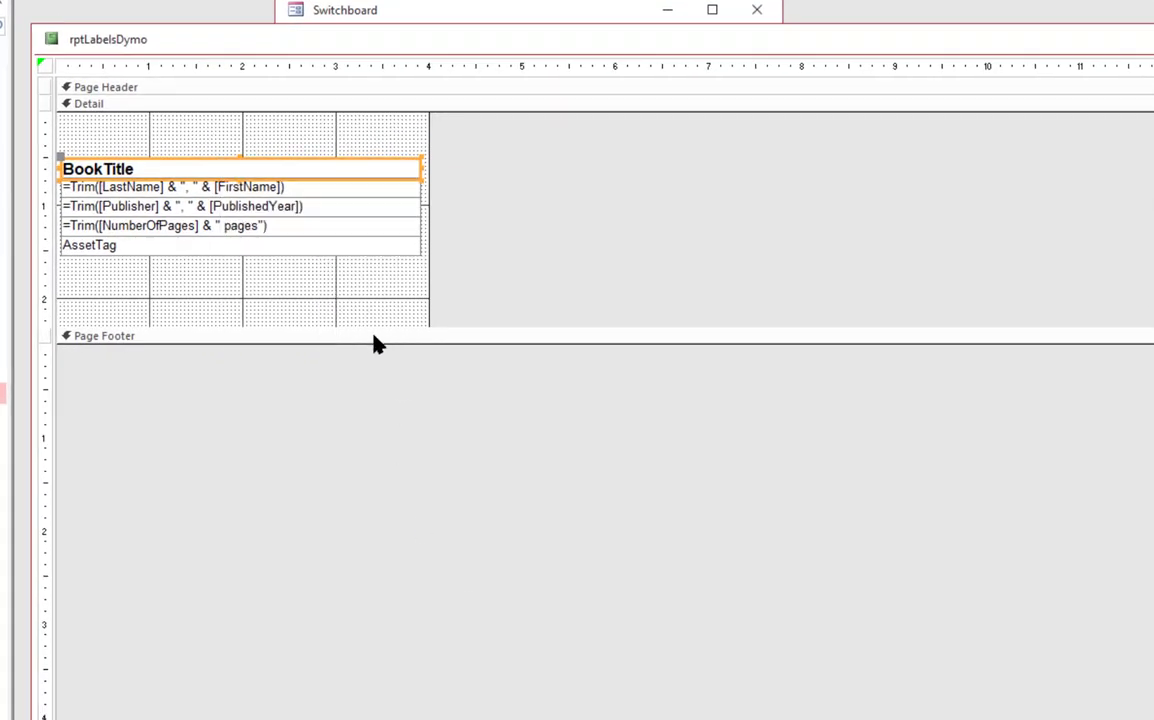
pyautogui.press('Up')
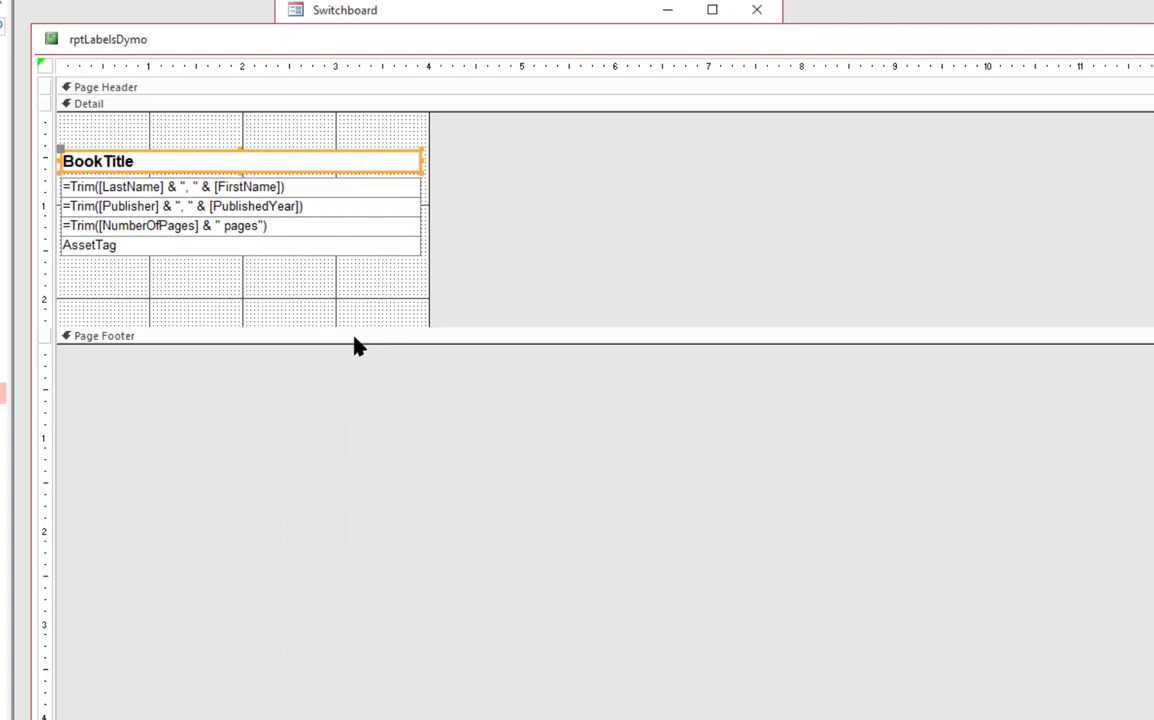
# Narrow the four text boxes below BookTitle so their left edges start at about 0.75 inch
pyautogui.click(250, 188)
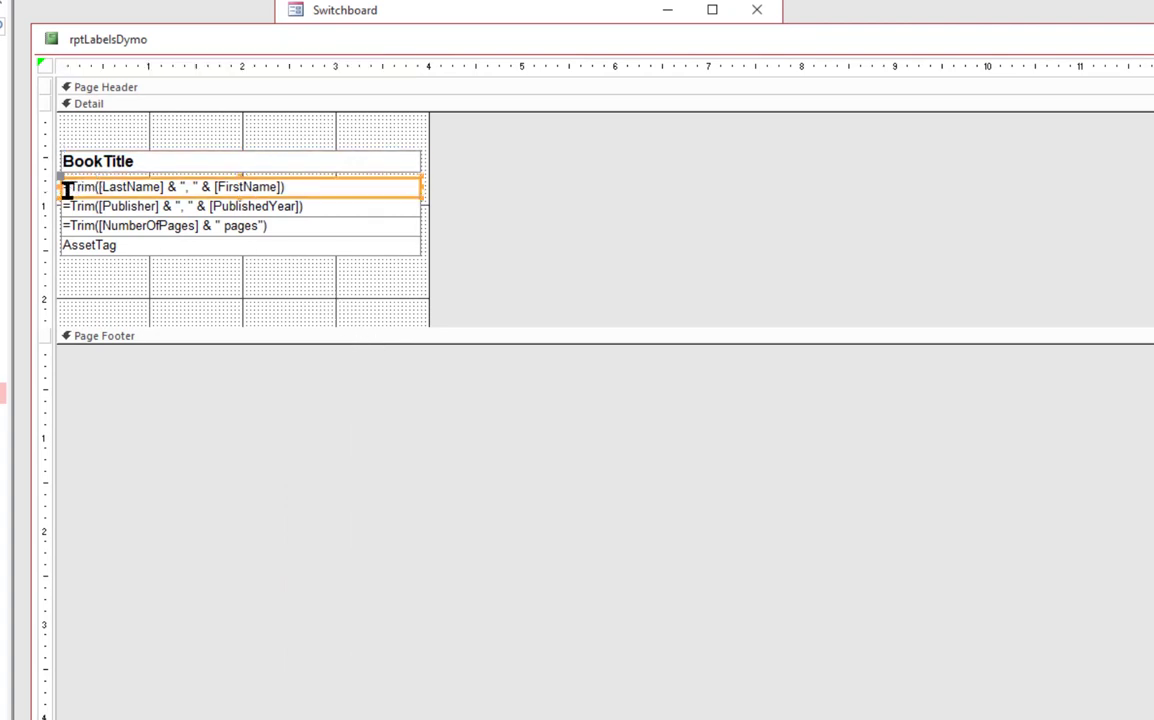
pyautogui.moveTo(105, 283); pyautogui.dragTo(121, 187)
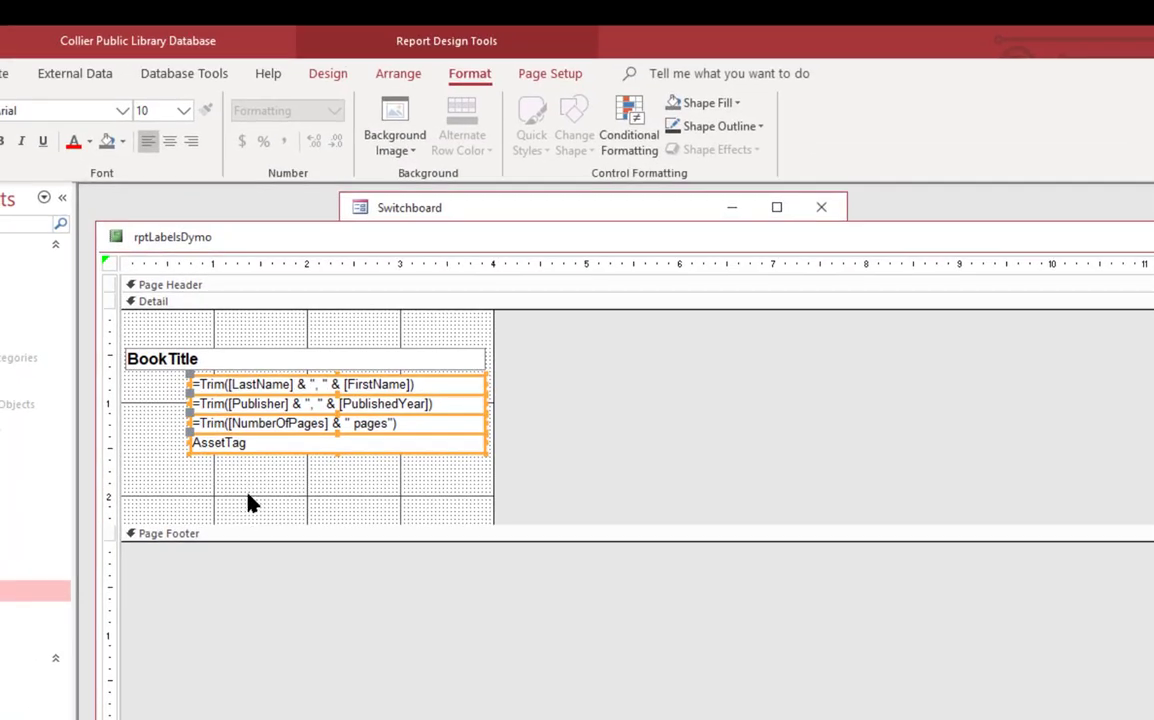
pyautogui.click(250, 503)
# Add the labels Author:, Publisher:, Pages: and Asset #: in front of the four text boxes
pyautogui.click(328, 73)
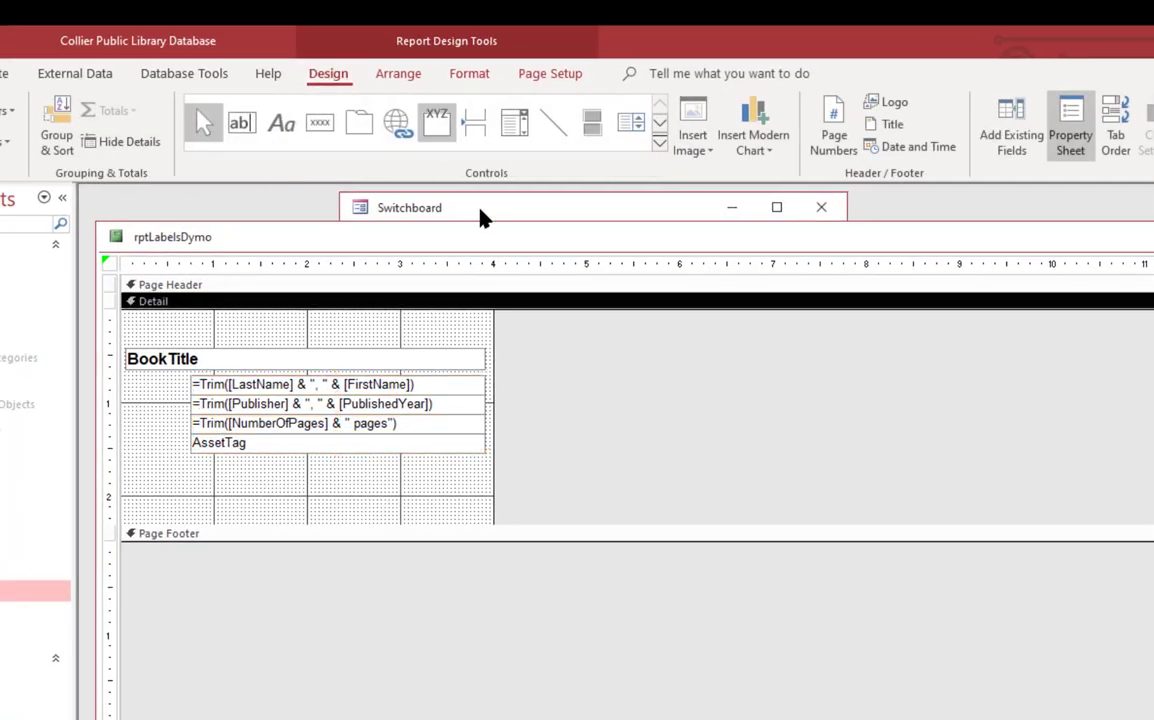
pyautogui.click(282, 123)
pyautogui.click(131, 386)
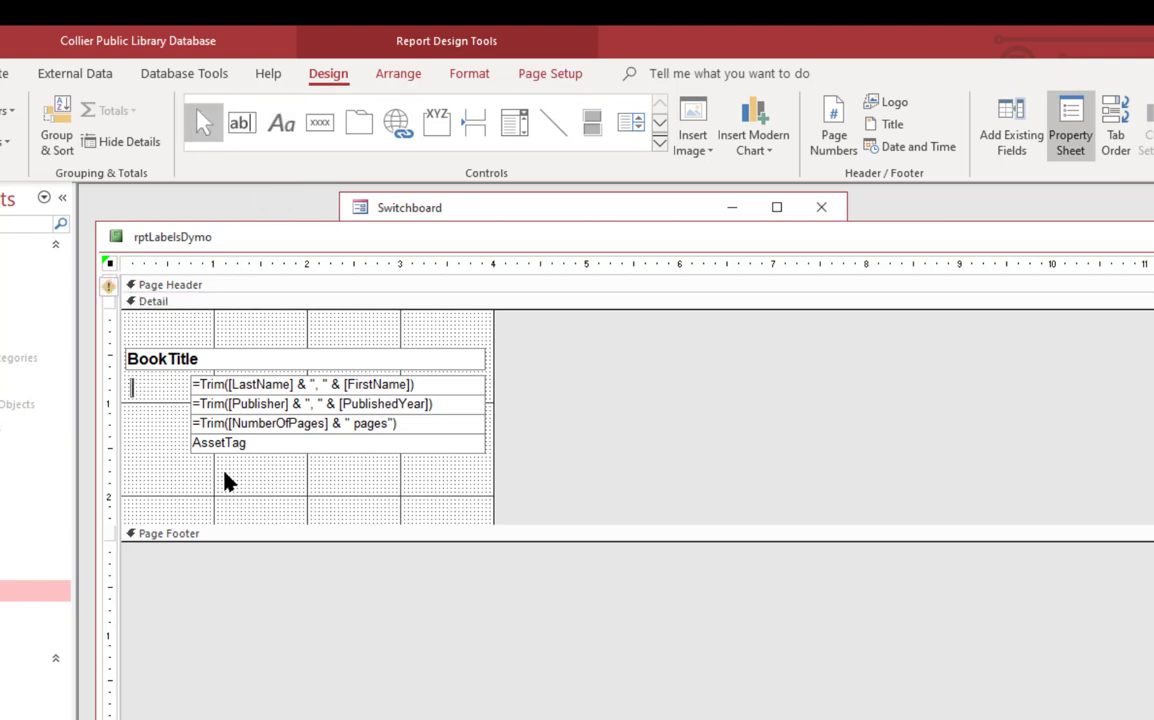
pyautogui.write('Aut')
pyautogui.write('hro')
pyautogui.click(168, 386)
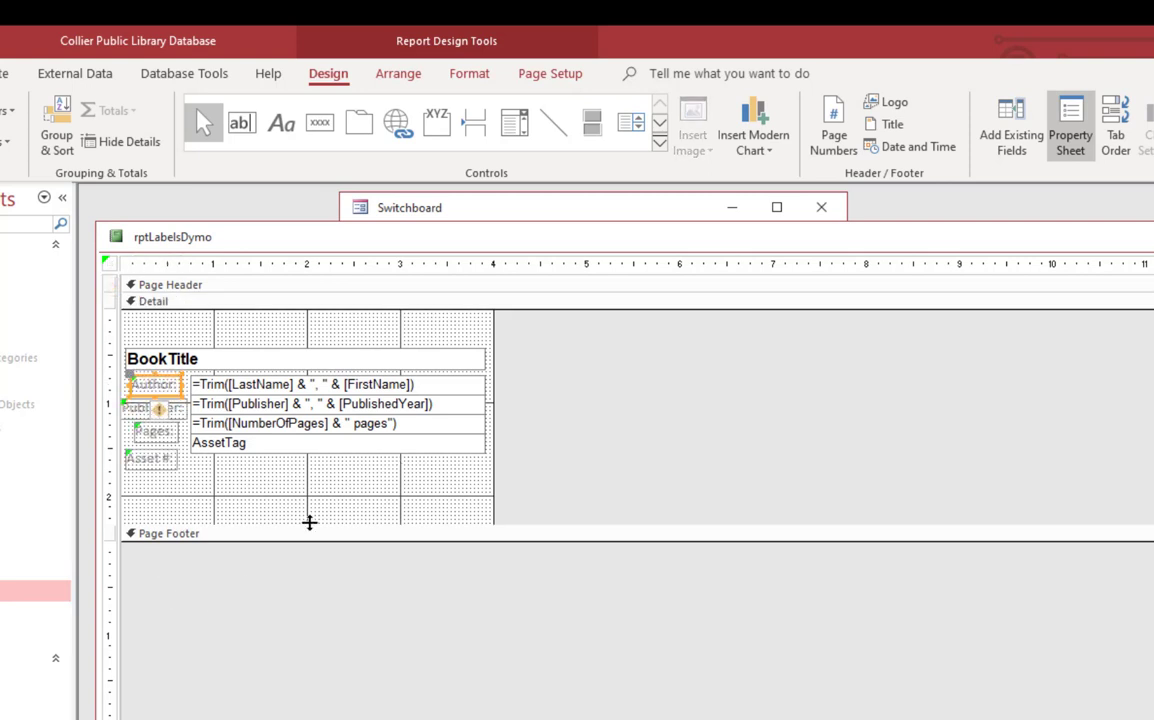
# Right-align the Author, Publisher, Pages and Asset # labels and line each one up with its text box
pyautogui.click(201, 520)
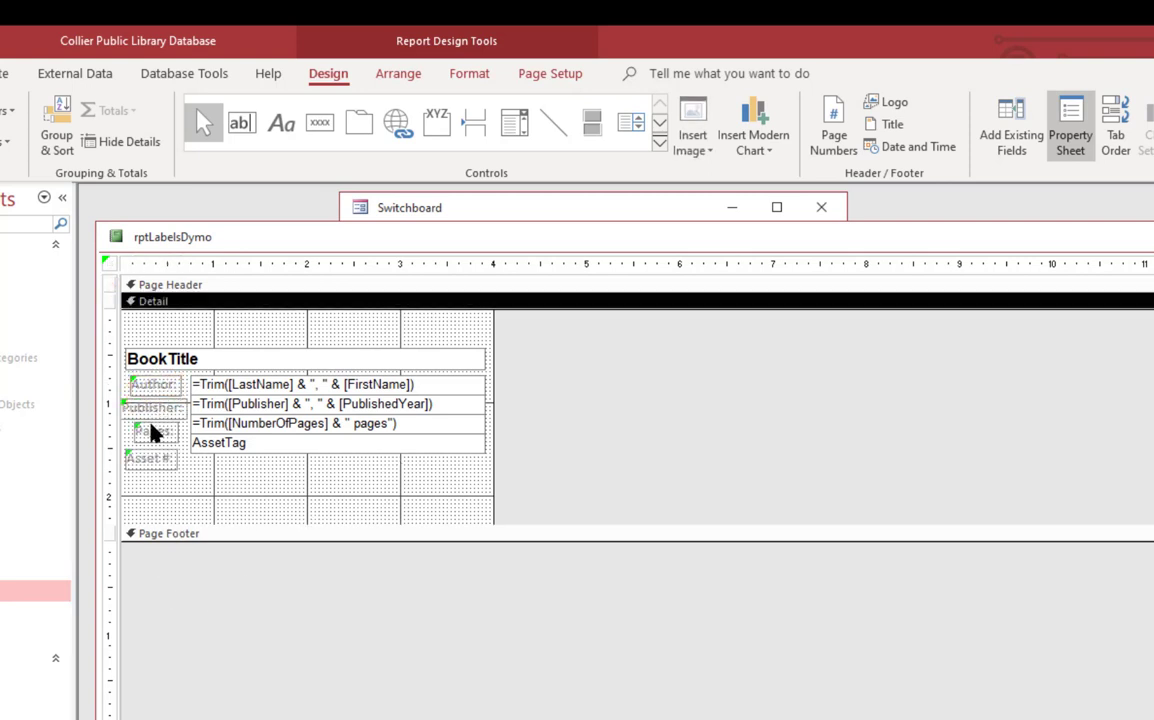
pyautogui.moveTo(159, 484); pyautogui.dragTo(161, 387)
pyautogui.rightClick(161, 387)
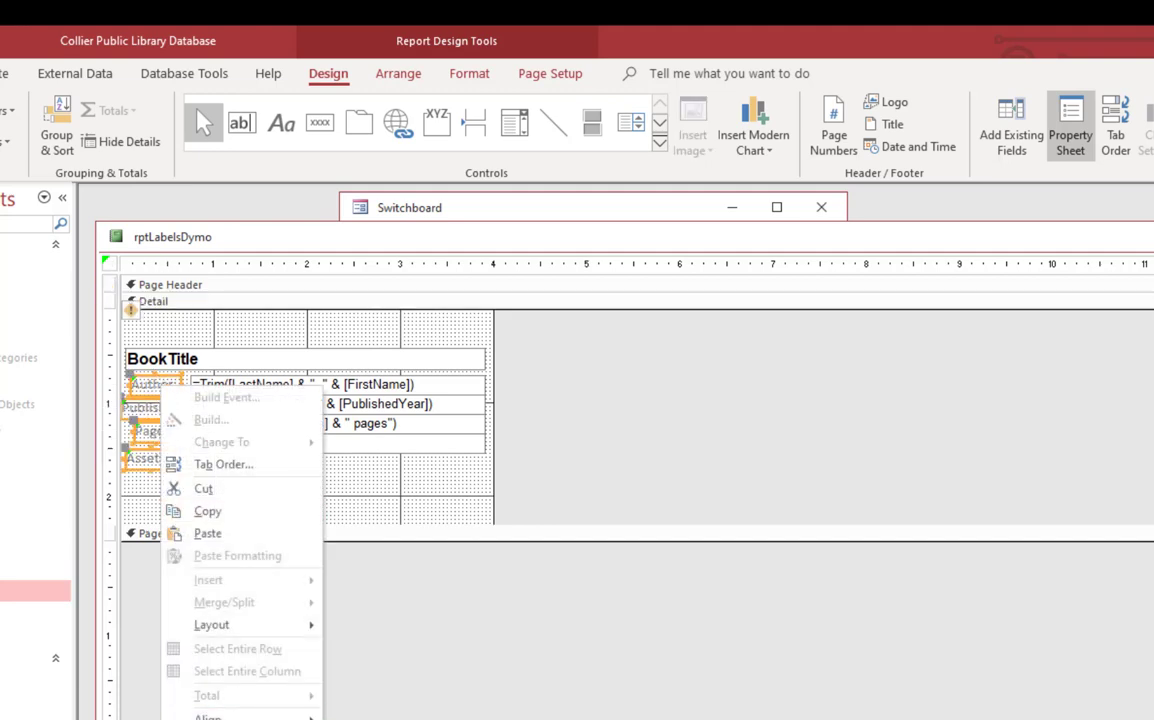
pyautogui.moveTo(270, 717)
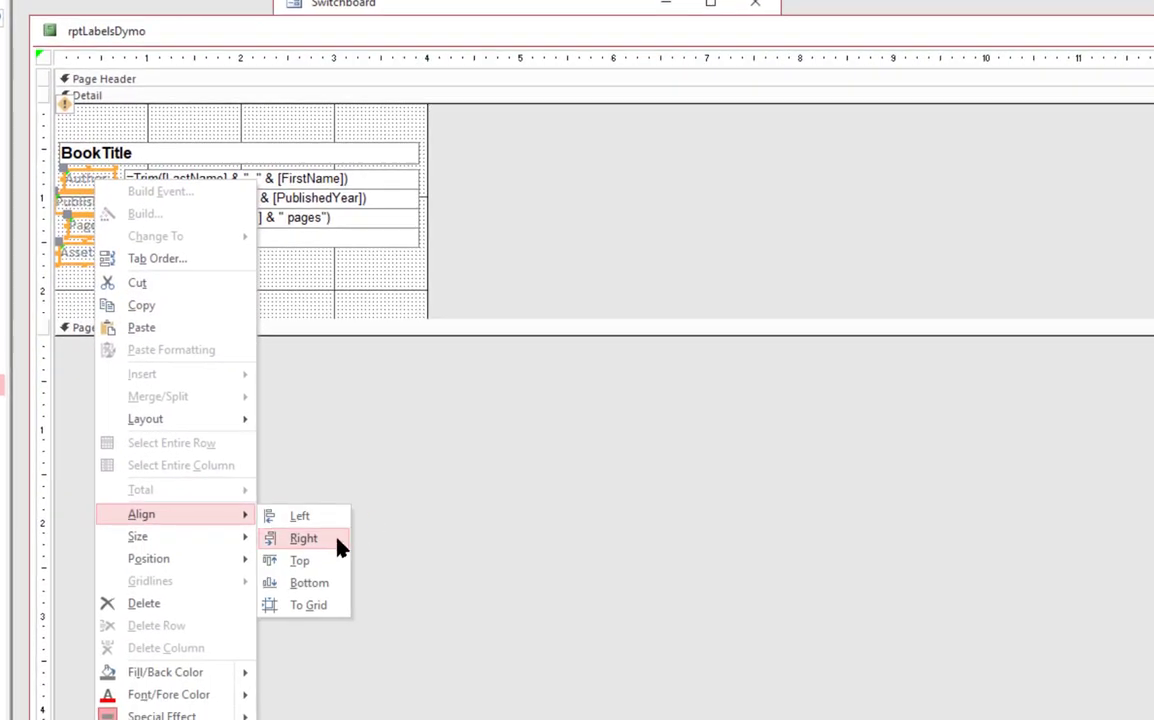
pyautogui.click(337, 545)
pyautogui.click(178, 283)
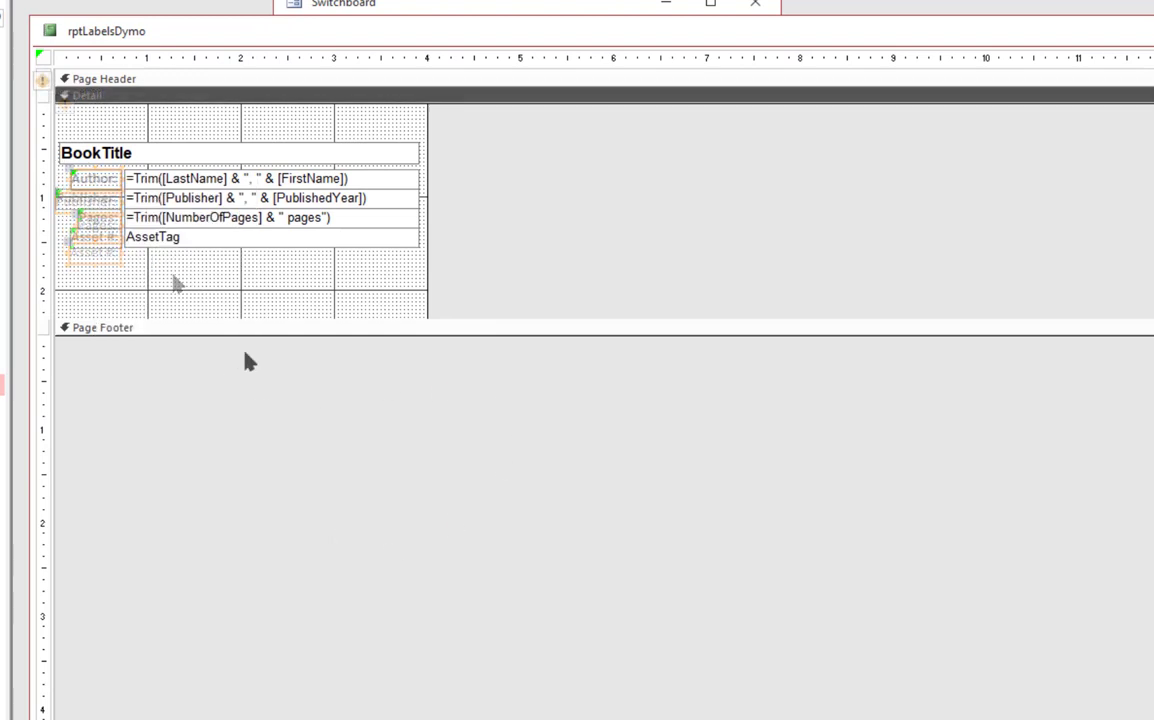
# Check the label with its field captions in Print Preview
pyautogui.rightClick(323, 297)
pyautogui.rightClick(631, 218)
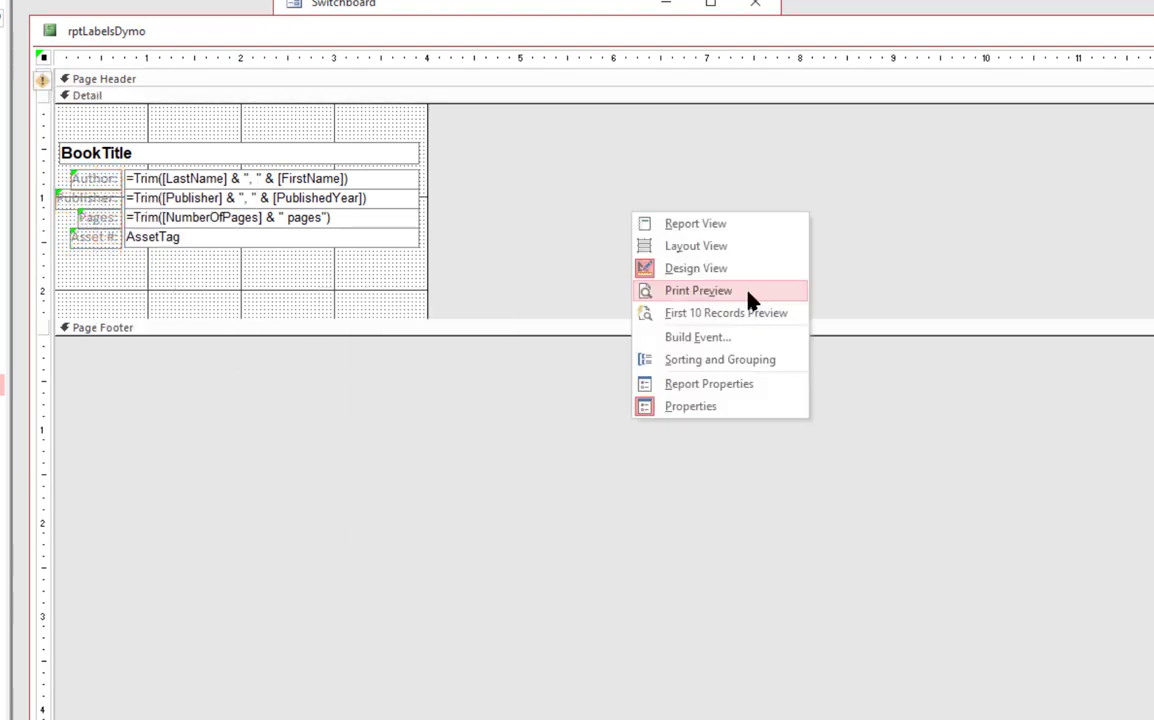
pyautogui.click(748, 293)
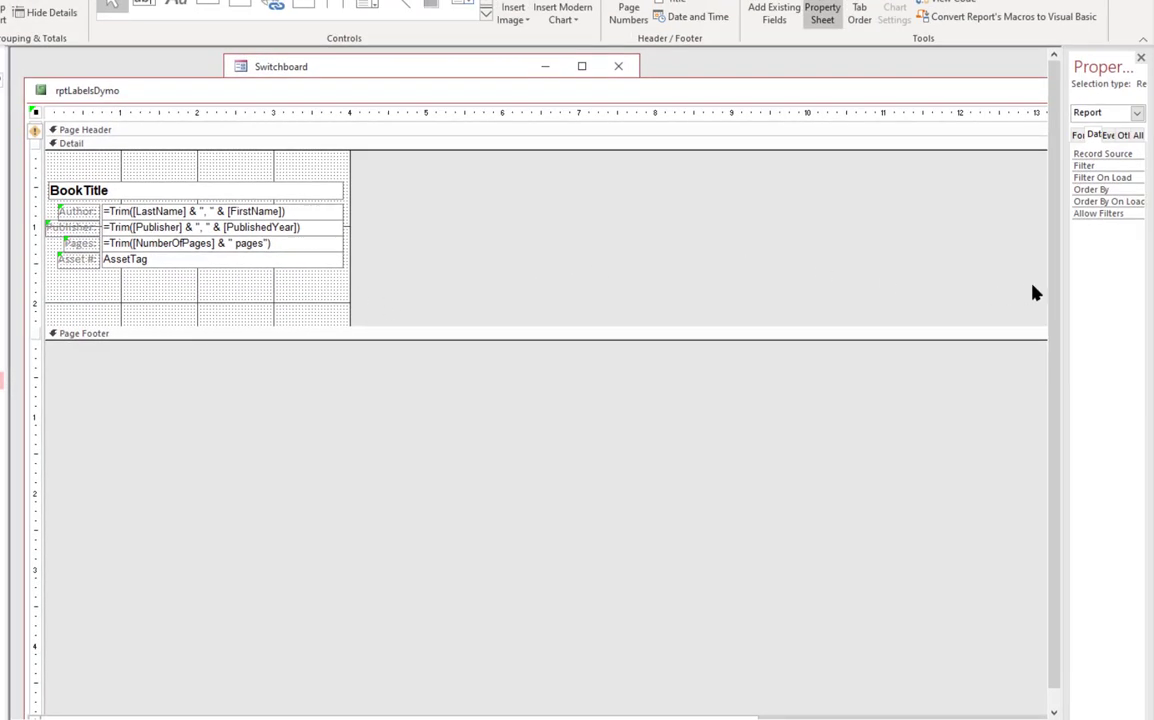
# Add a second AssetTag field from the report's field list, below the existing lines at about 1.25 inches across
pyautogui.moveTo(1064, 296); pyautogui.dragTo(814, 299)
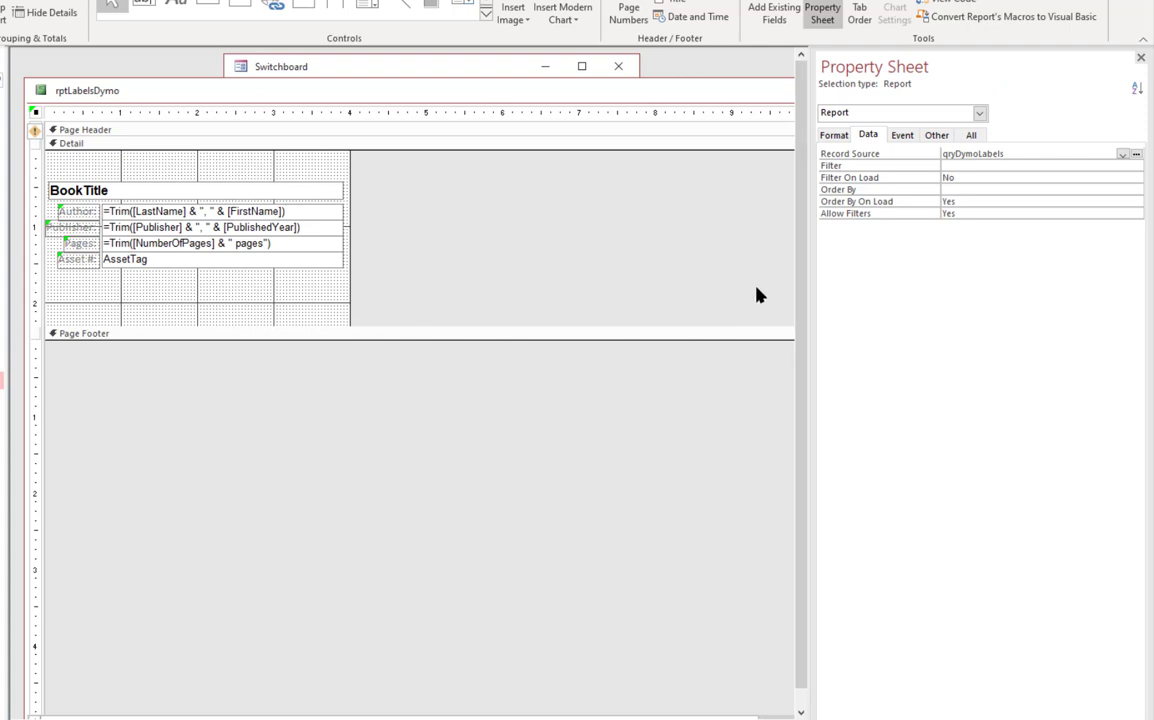
pyautogui.click(776, 12)
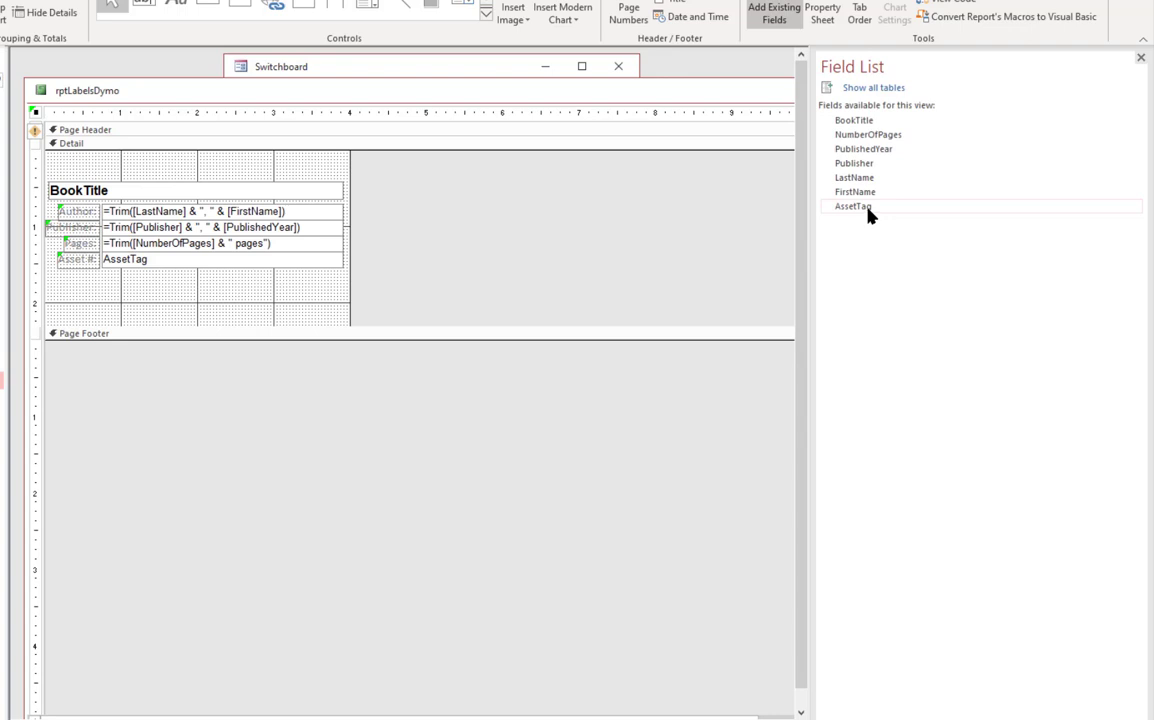
pyautogui.moveTo(869, 210); pyautogui.dragTo(138, 282)
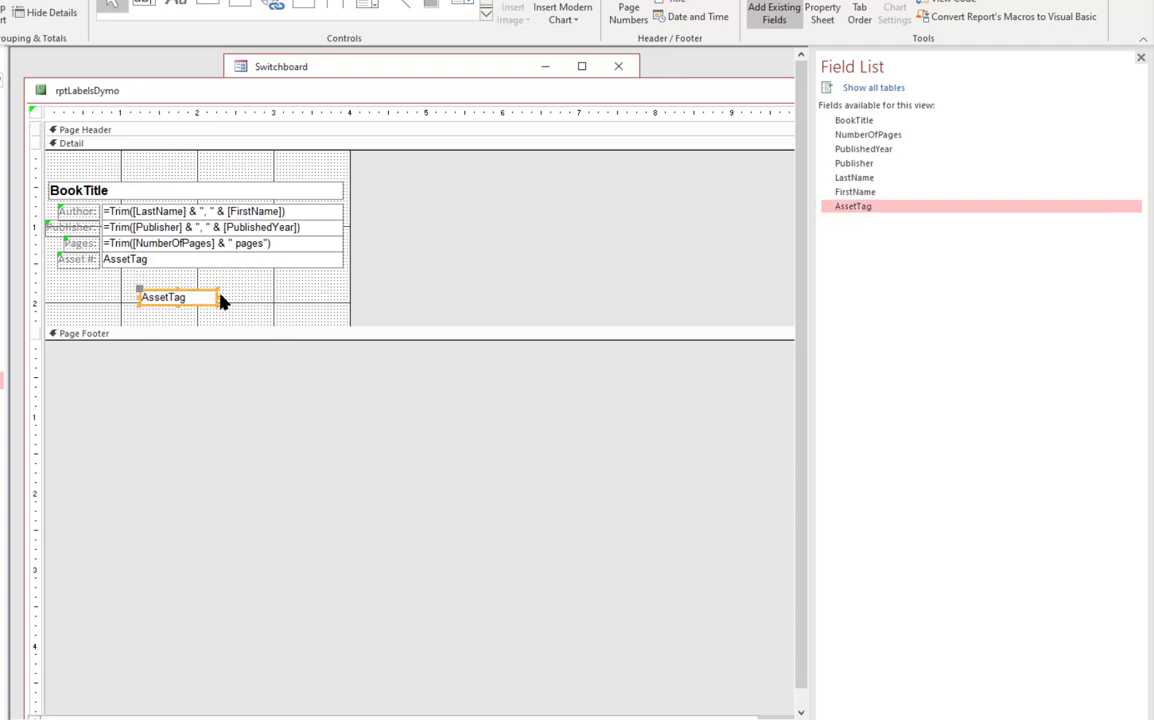
# Check the second AssetTag field in Print Preview, and return the report to Design View
pyautogui.rightClick(440, 215)
pyautogui.click(466, 273)
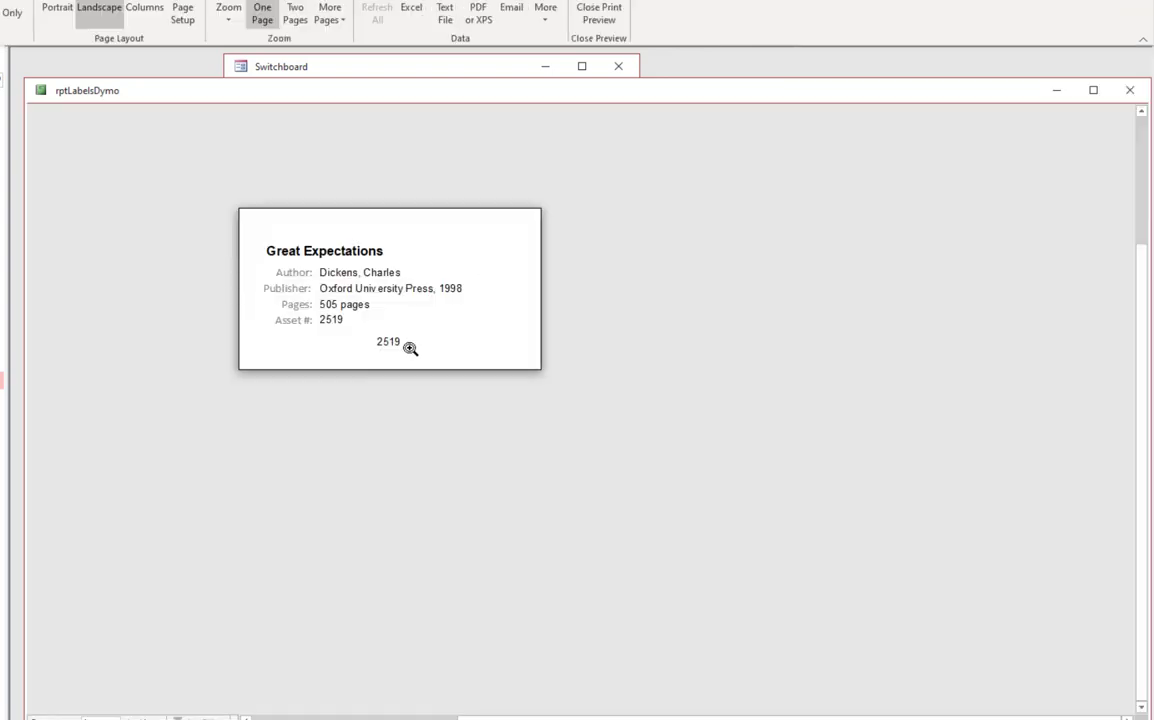
pyautogui.rightClick(559, 152)
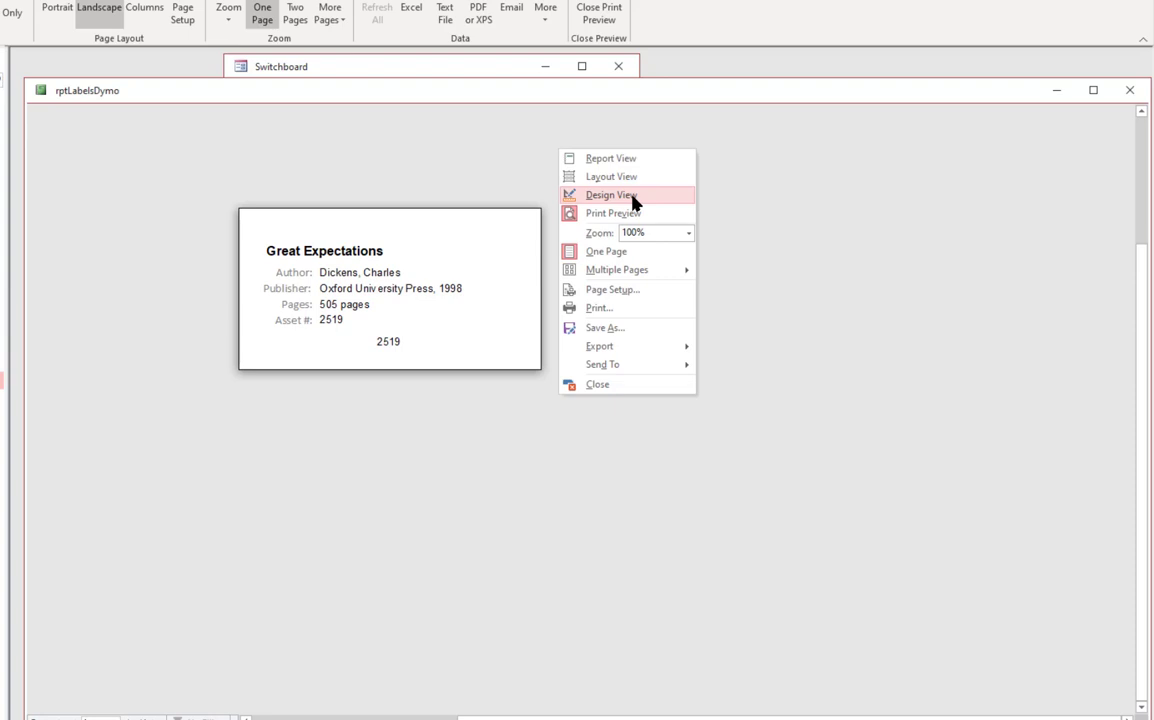
pyautogui.click(633, 197)
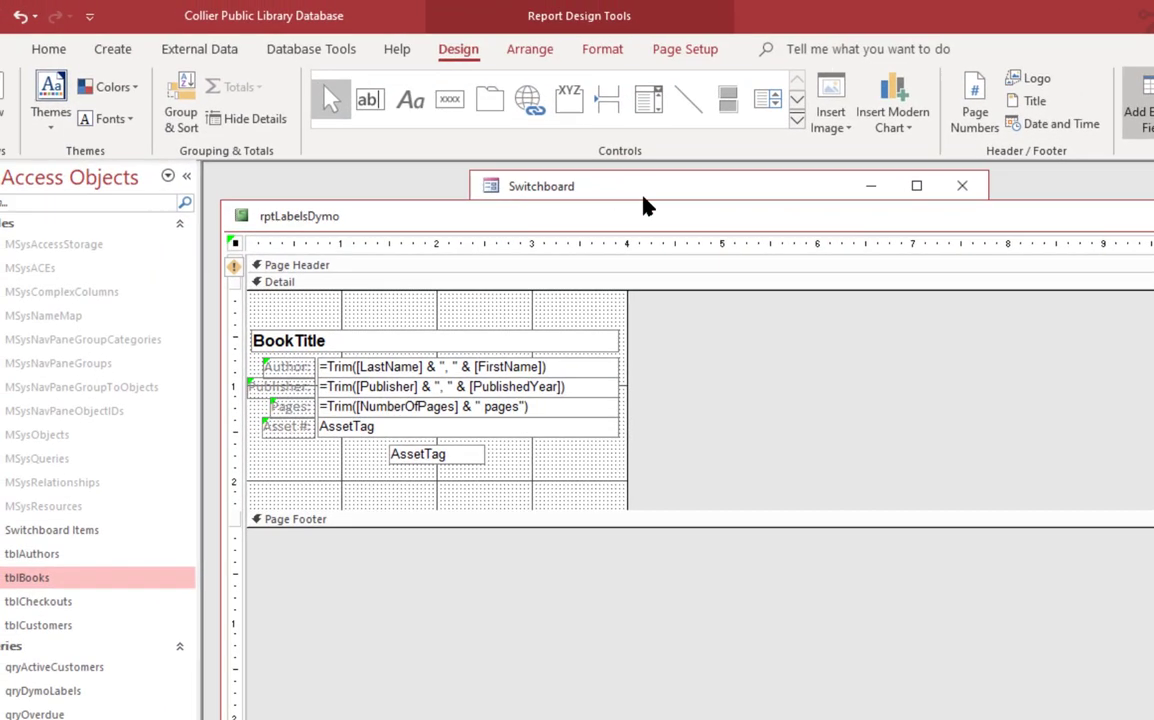
# Set the report's page margins to top 0.04, bottom 0.06, left 0.213 and right 0.06 inches
pyautogui.click(685, 47)
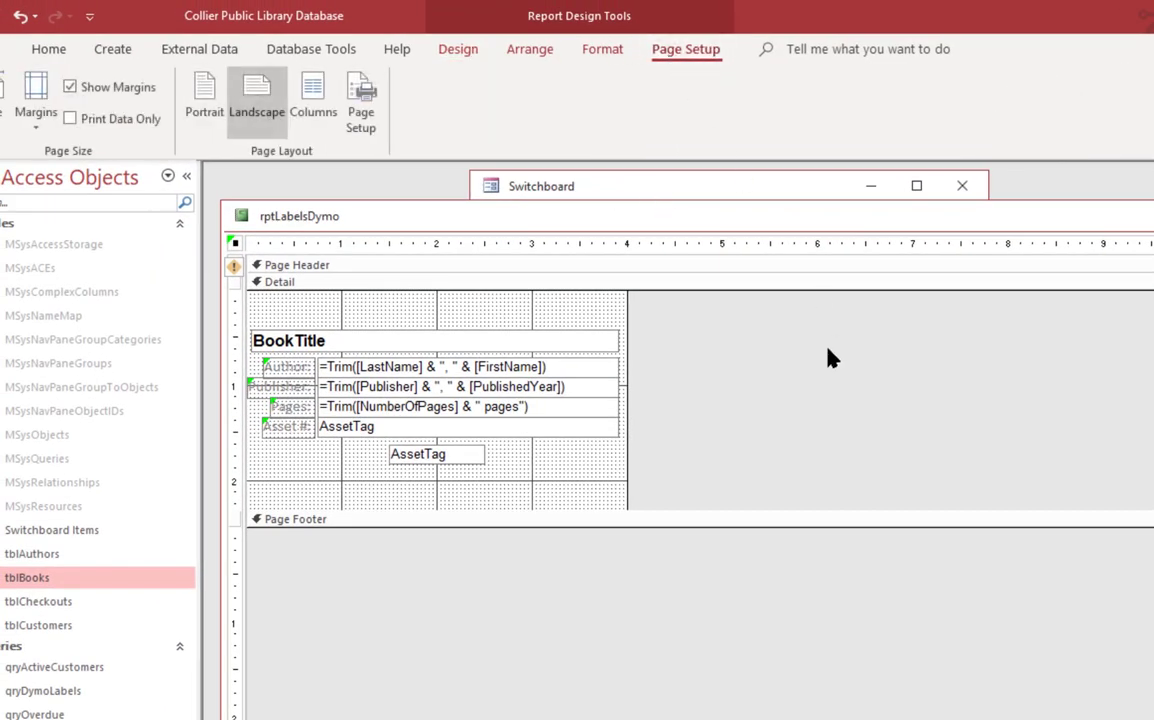
pyautogui.click(370, 115)
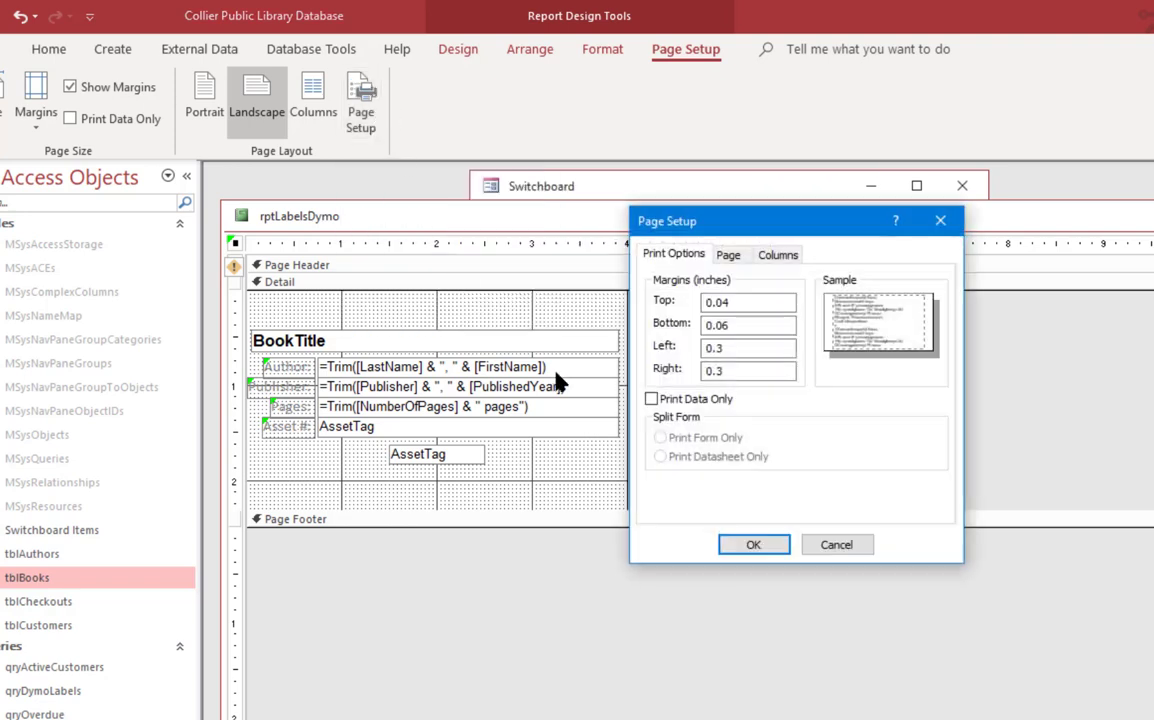
pyautogui.doubleClick(770, 302)
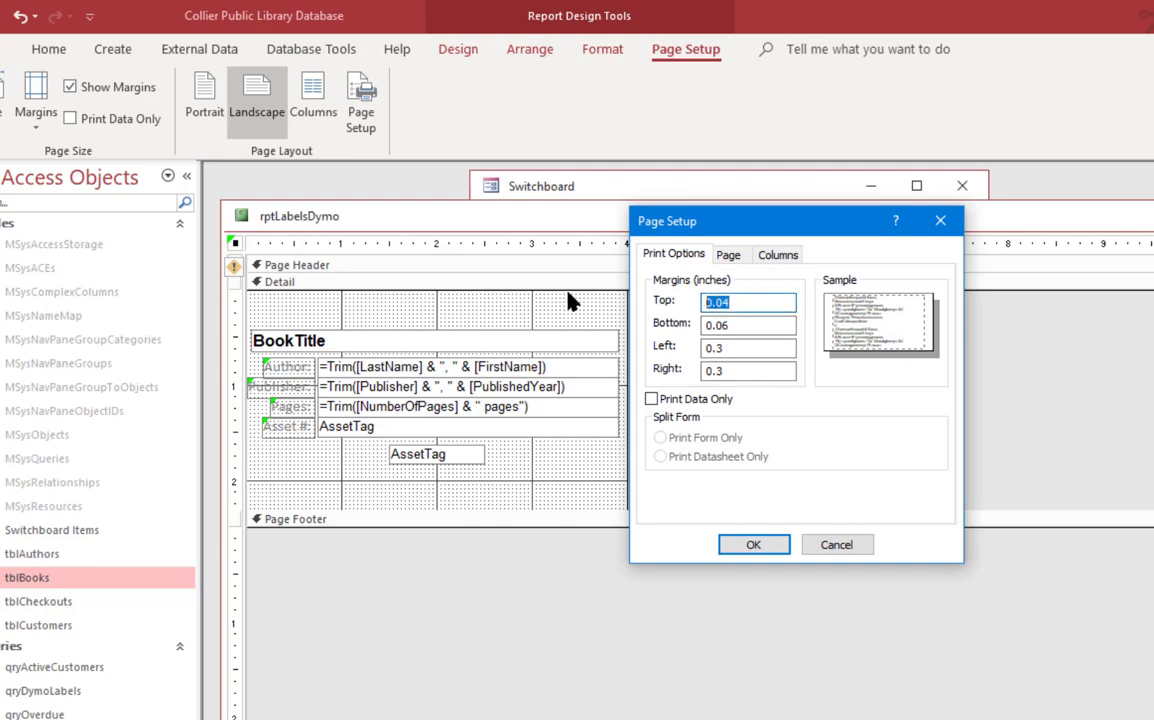
pyautogui.write('0.04')
pyautogui.press('Tab')
pyautogui.write('0.06')
pyautogui.press('Tab')
pyautogui.write('0.213')
pyautogui.press('Tab')
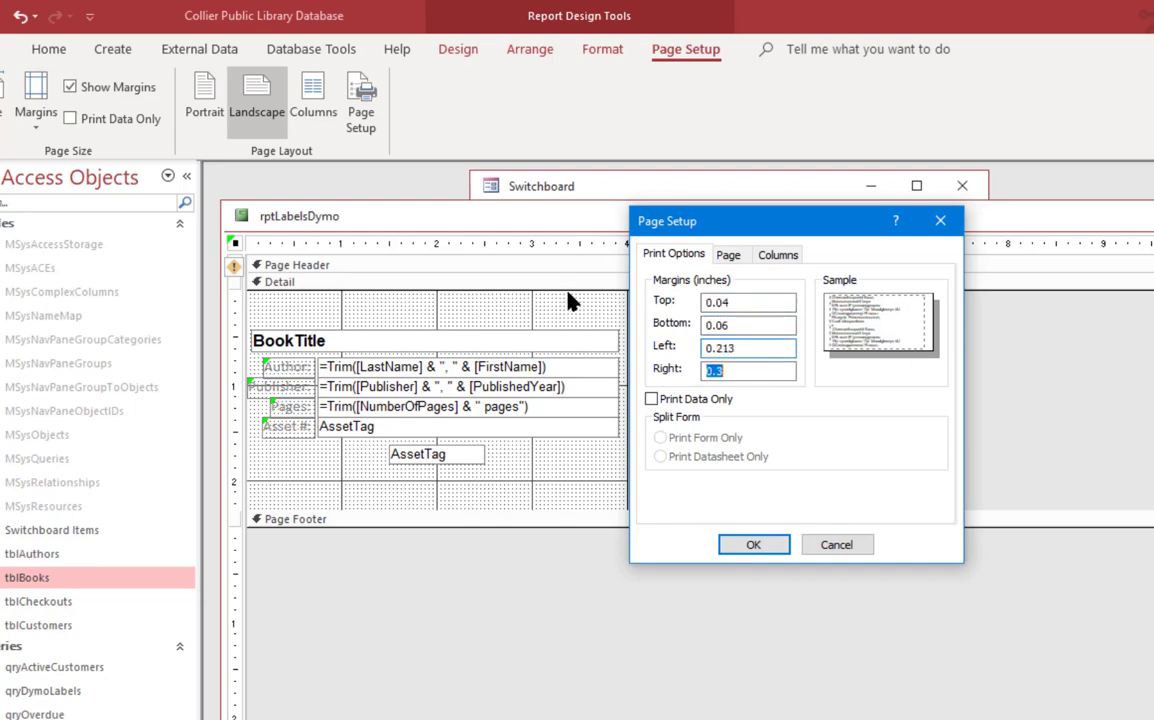
pyautogui.write('0.06')
pyautogui.press('Tab')
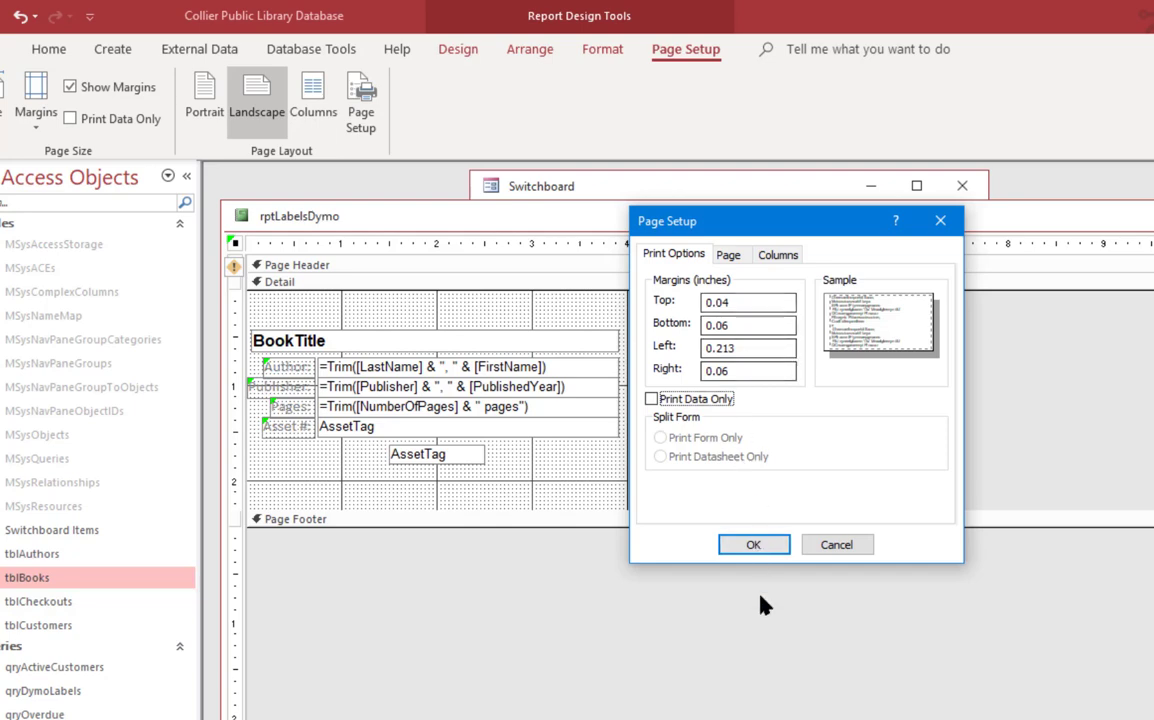
pyautogui.click(768, 546)
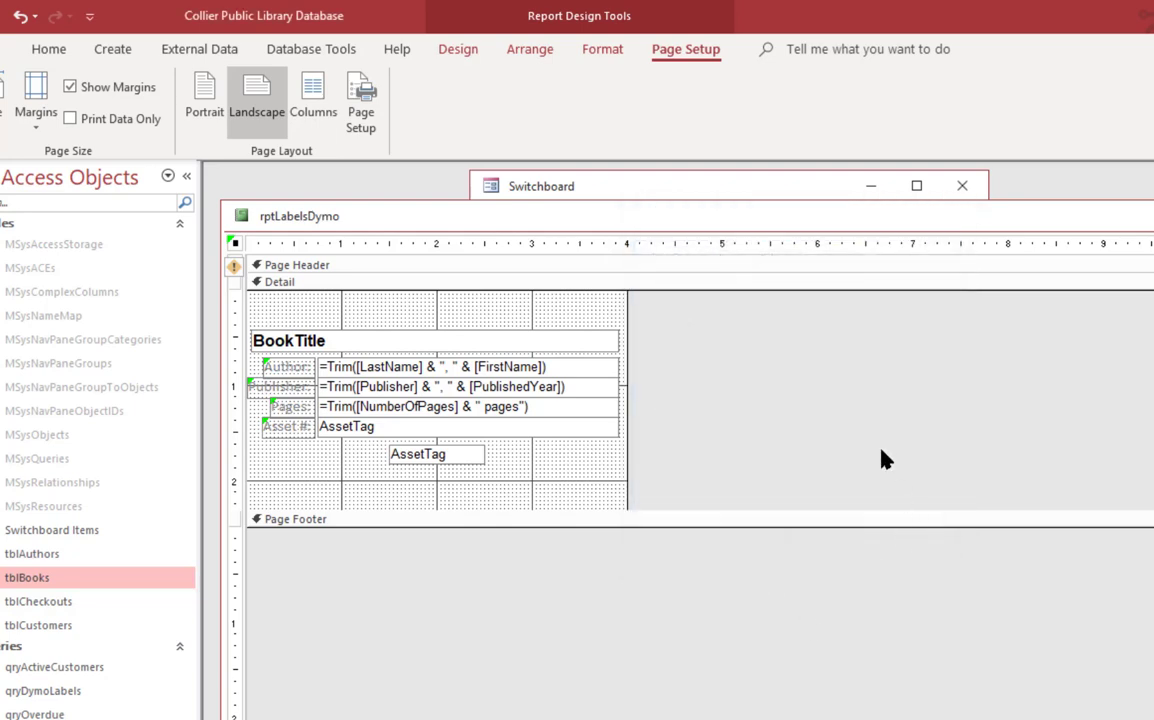
# Check the label with the new margins in Print Preview, and return the report to Design View
pyautogui.rightClick(767, 317)
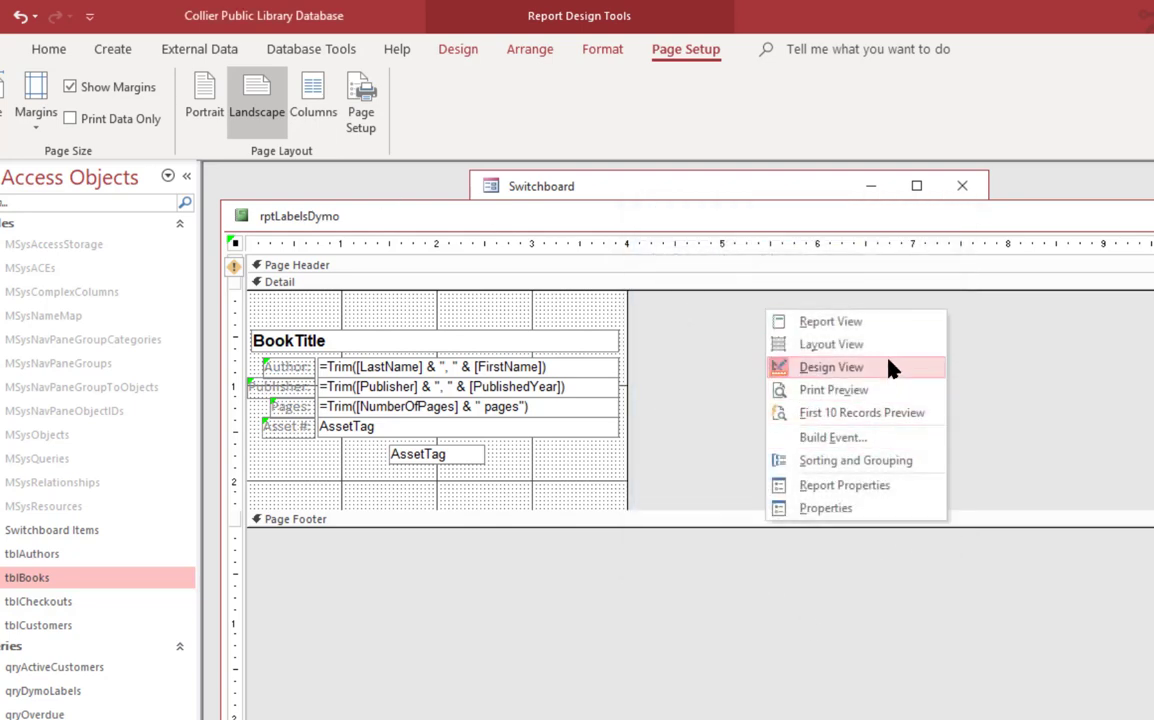
pyautogui.click(891, 392)
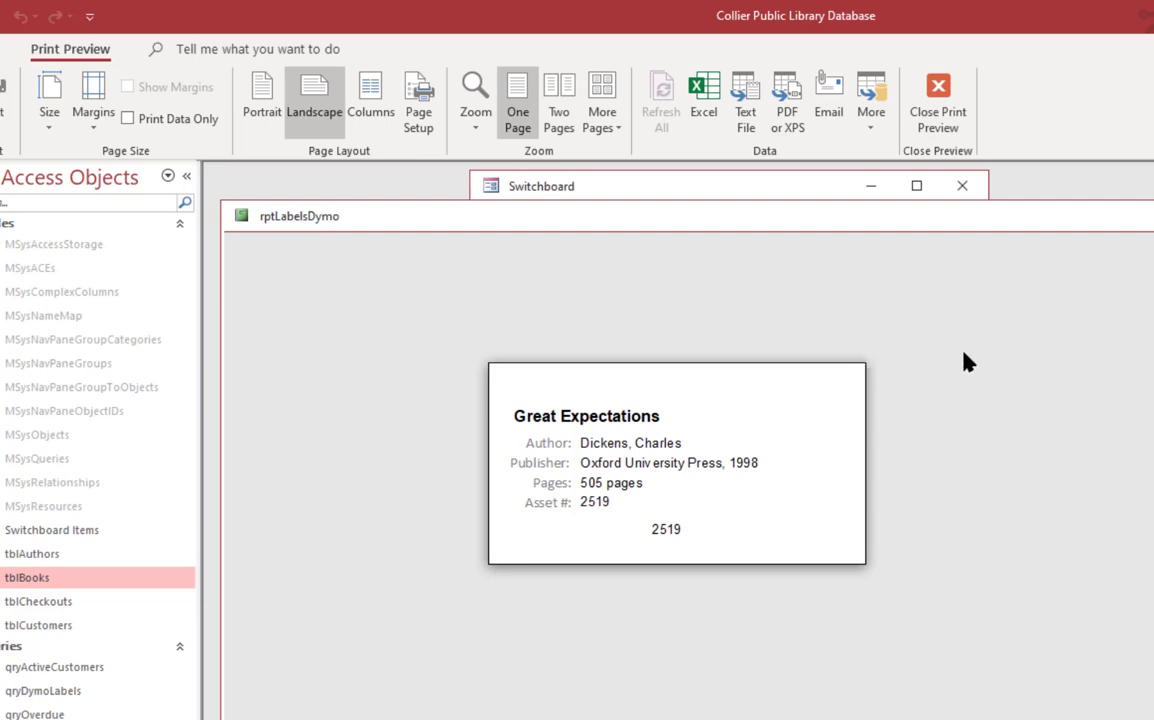
pyautogui.rightClick(922, 364)
pyautogui.click(1005, 421)
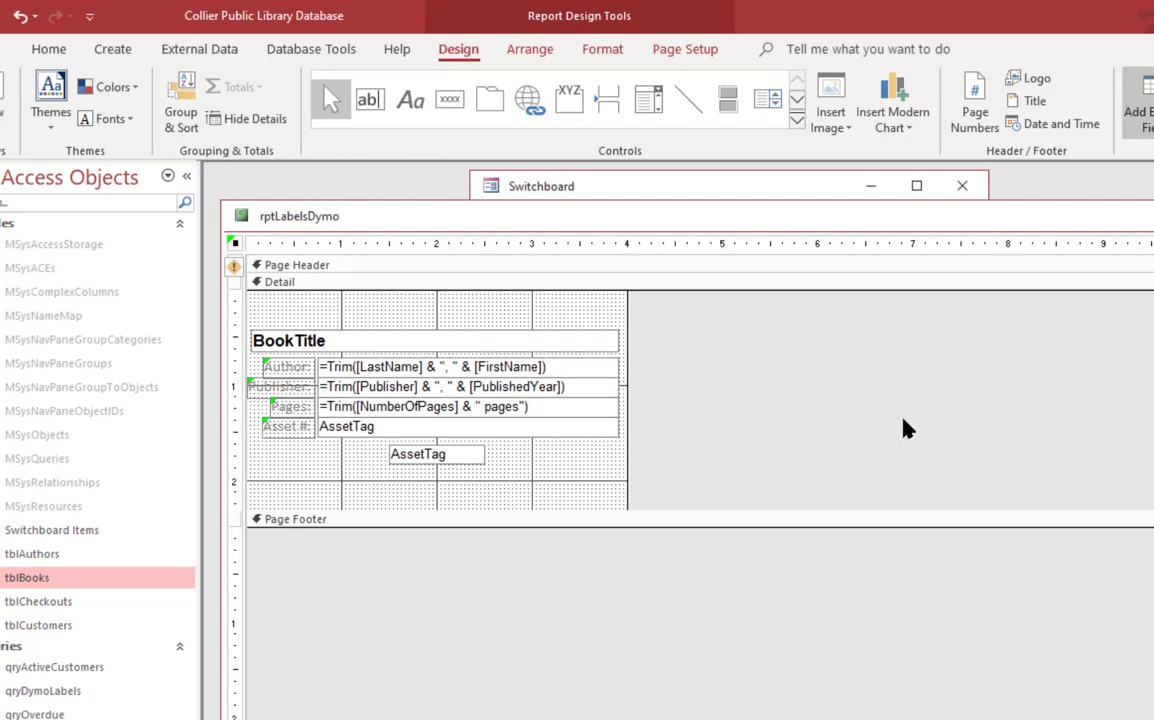
# Move the lower AssetTag text box down to about the 2-inch mark and show the report in Print Preview
pyautogui.click(458, 456)
pyautogui.moveTo(458, 456); pyautogui.dragTo(488, 500)
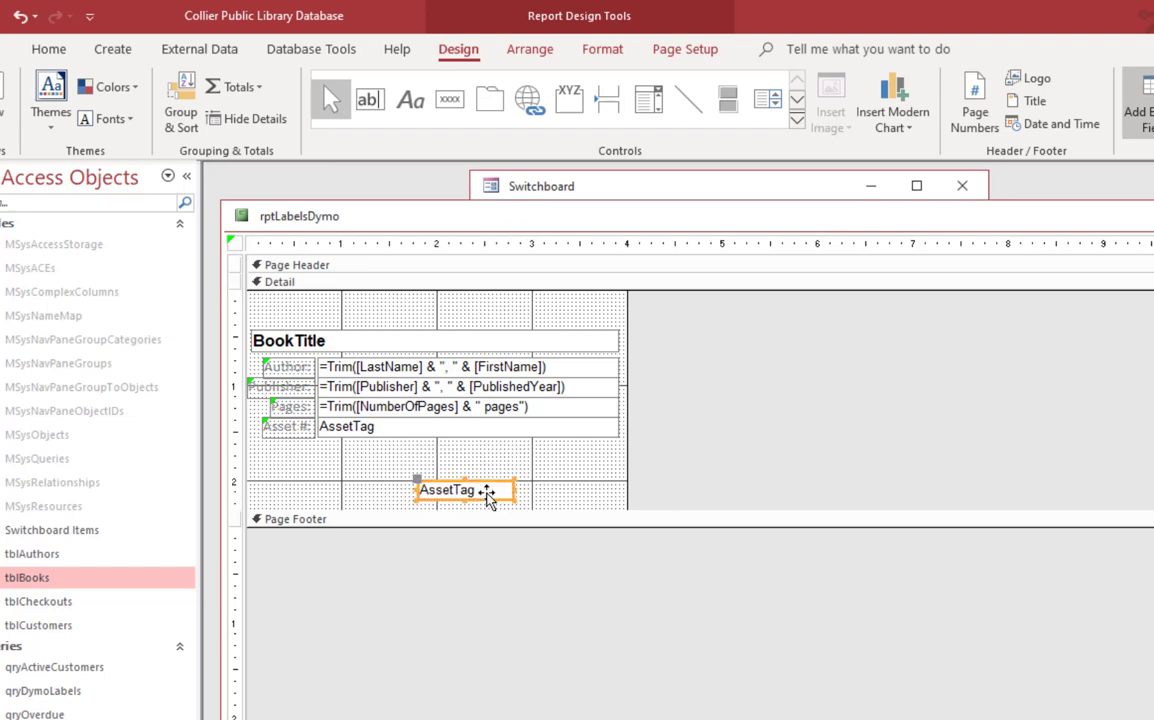
pyautogui.rightClick(726, 440)
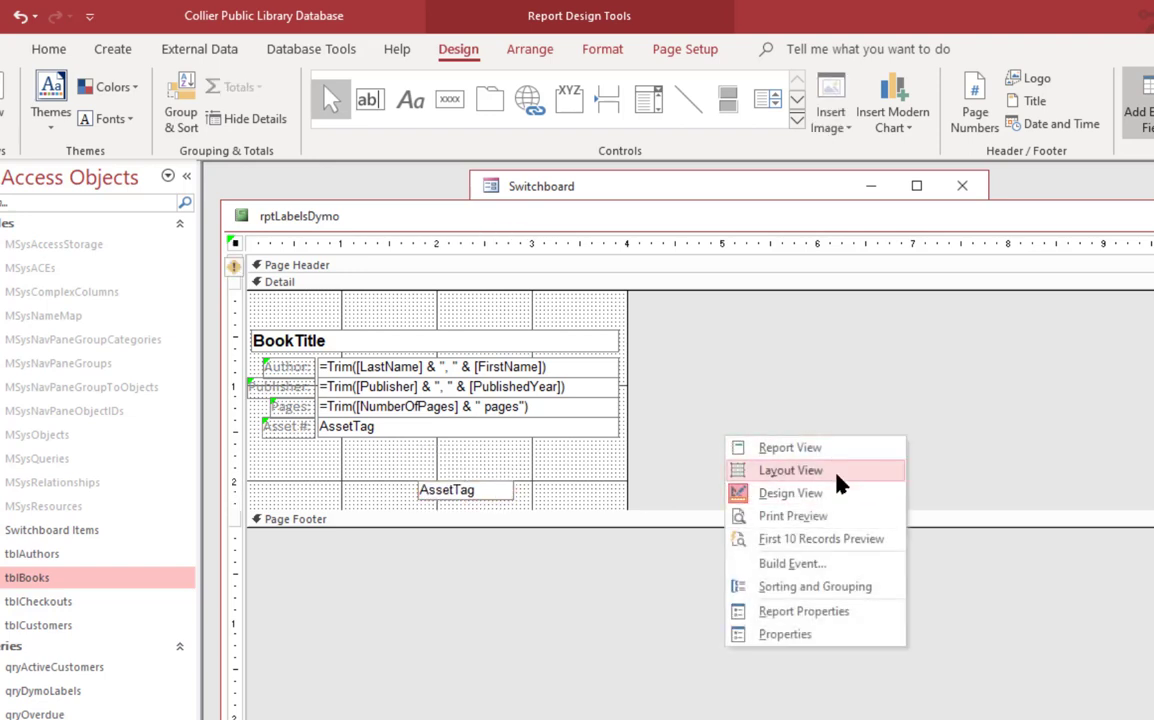
pyautogui.click(862, 516)
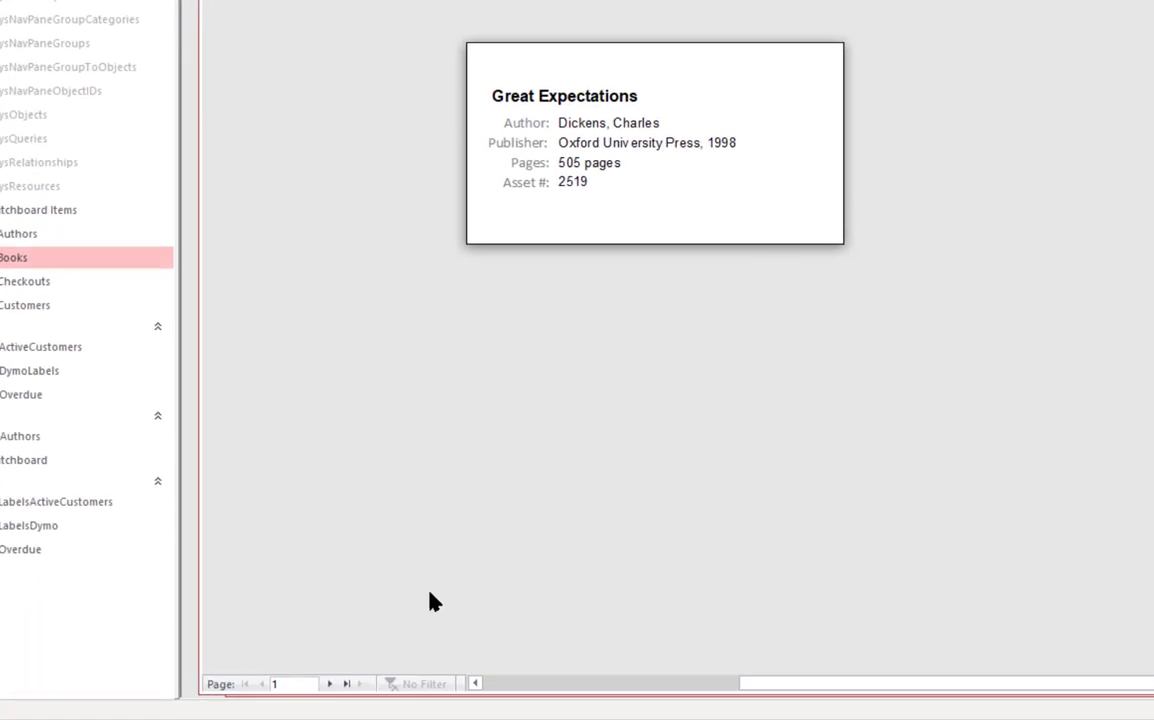
# Page through the previewed labels up to page 8 to check how the content falls on each page
pyautogui.click(331, 684)
pyautogui.click(331, 684)
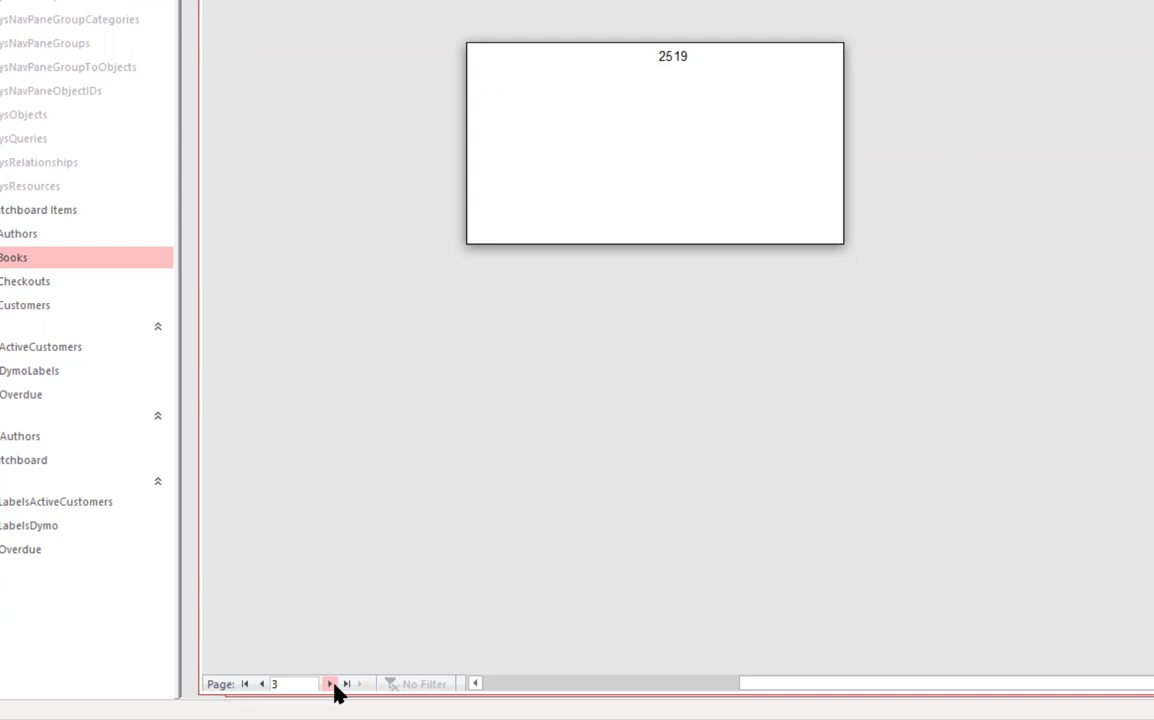
pyautogui.click(331, 684)
pyautogui.click(332, 685)
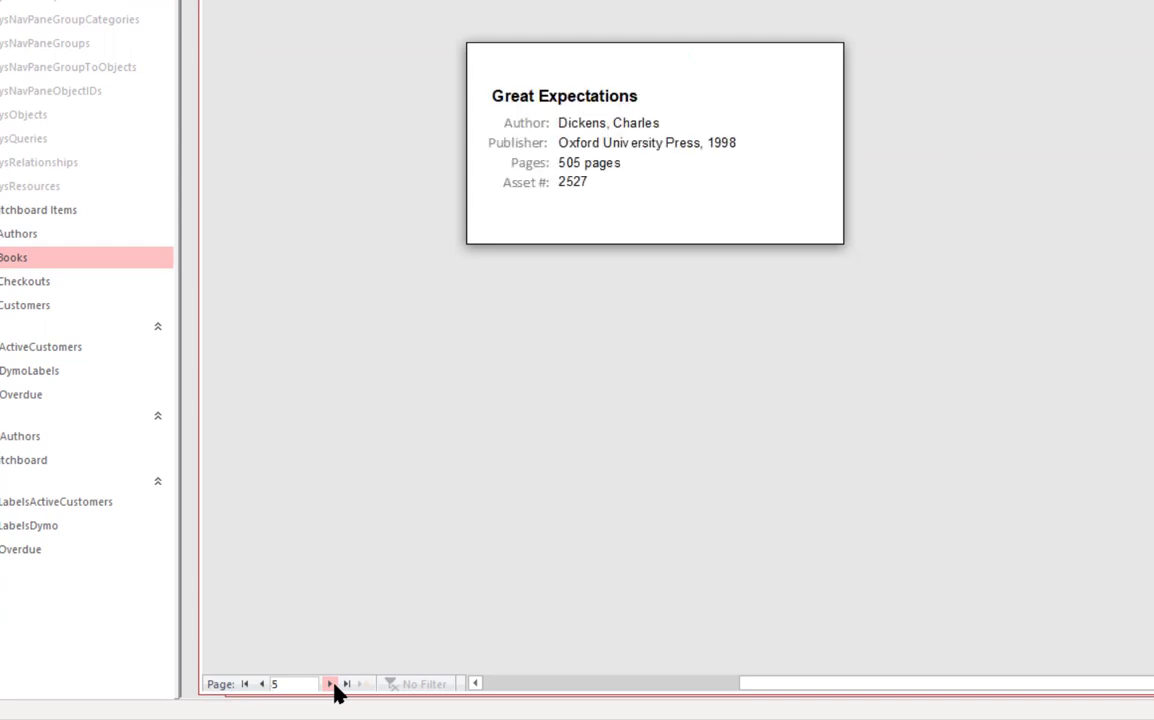
pyautogui.click(332, 685)
pyautogui.click(332, 685)
pyautogui.click(332, 685)
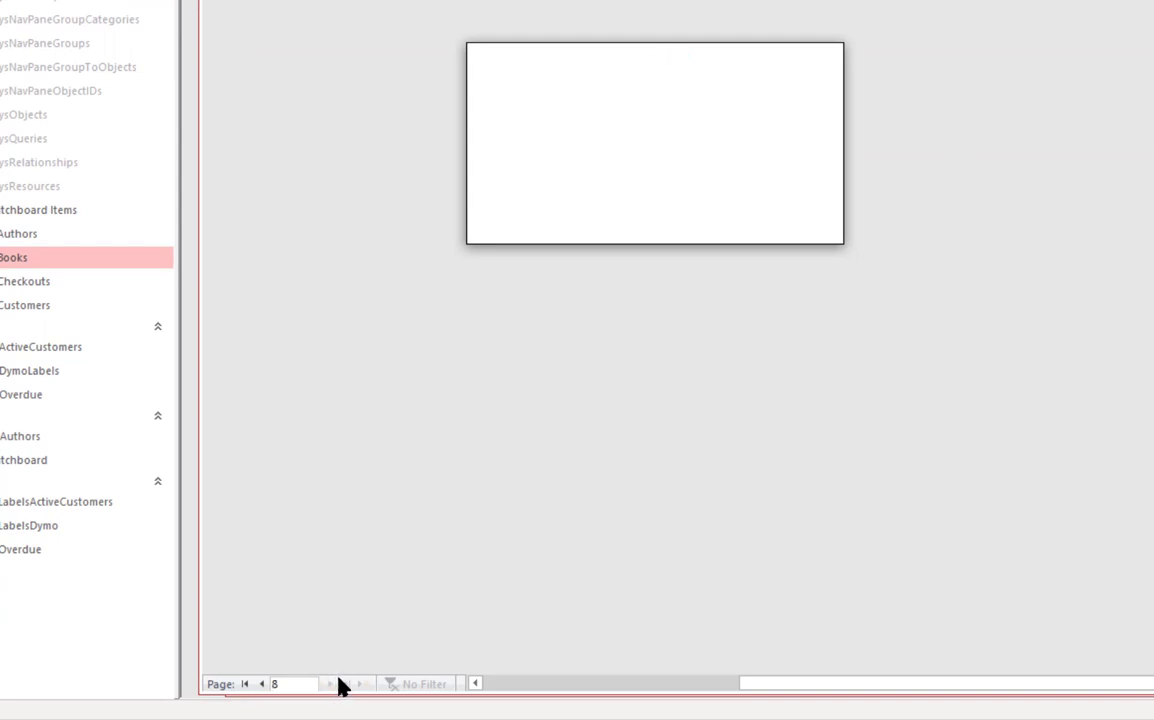
# Page back from page 8 to the first previewed label and return the report to Design View
pyautogui.click(261, 685)
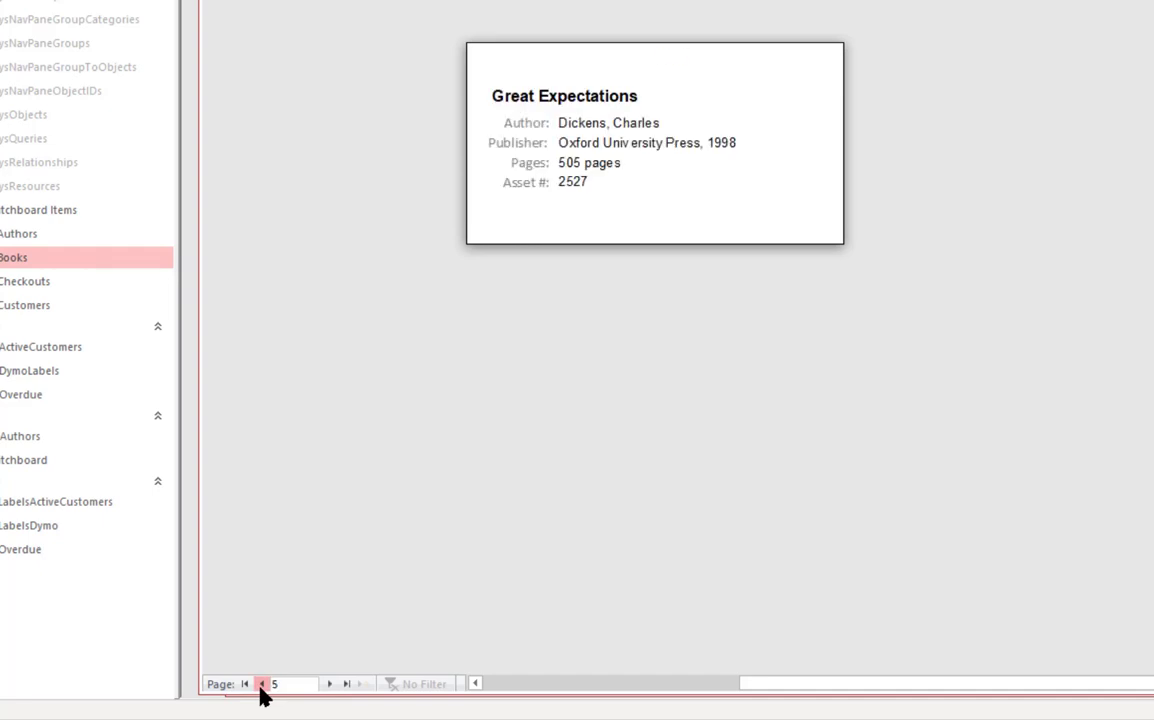
pyautogui.click(261, 685)
pyautogui.click(261, 685)
pyautogui.rightClick(613, 348)
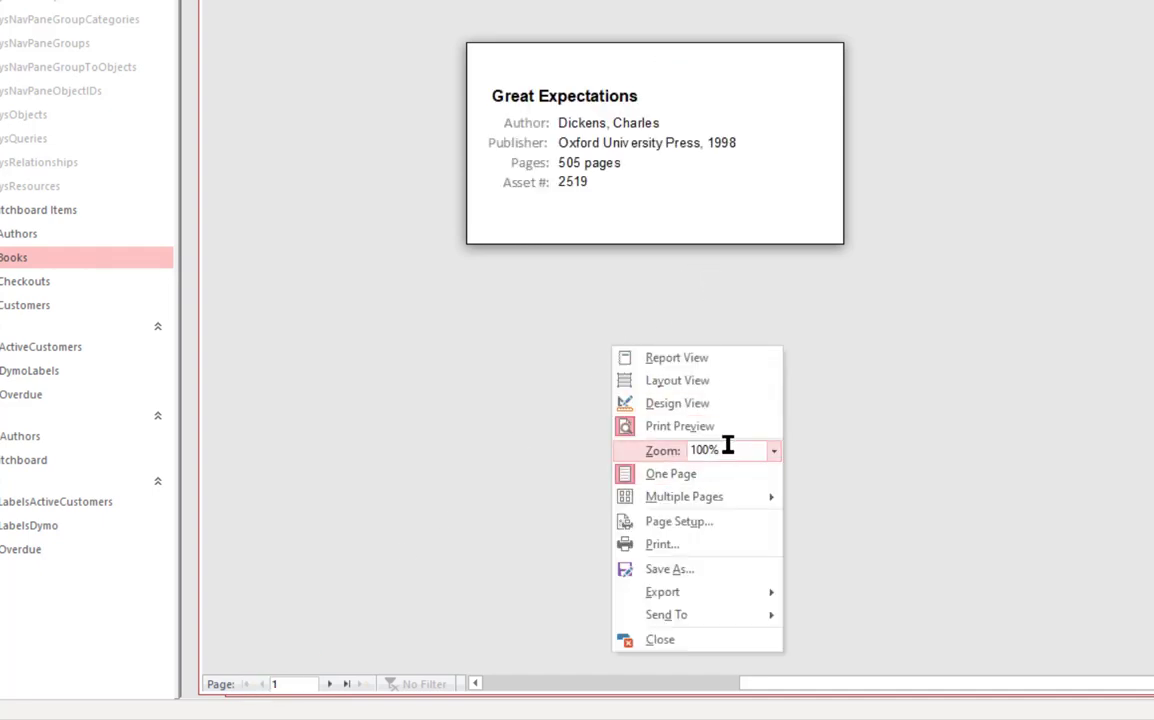
pyautogui.click(676, 403)
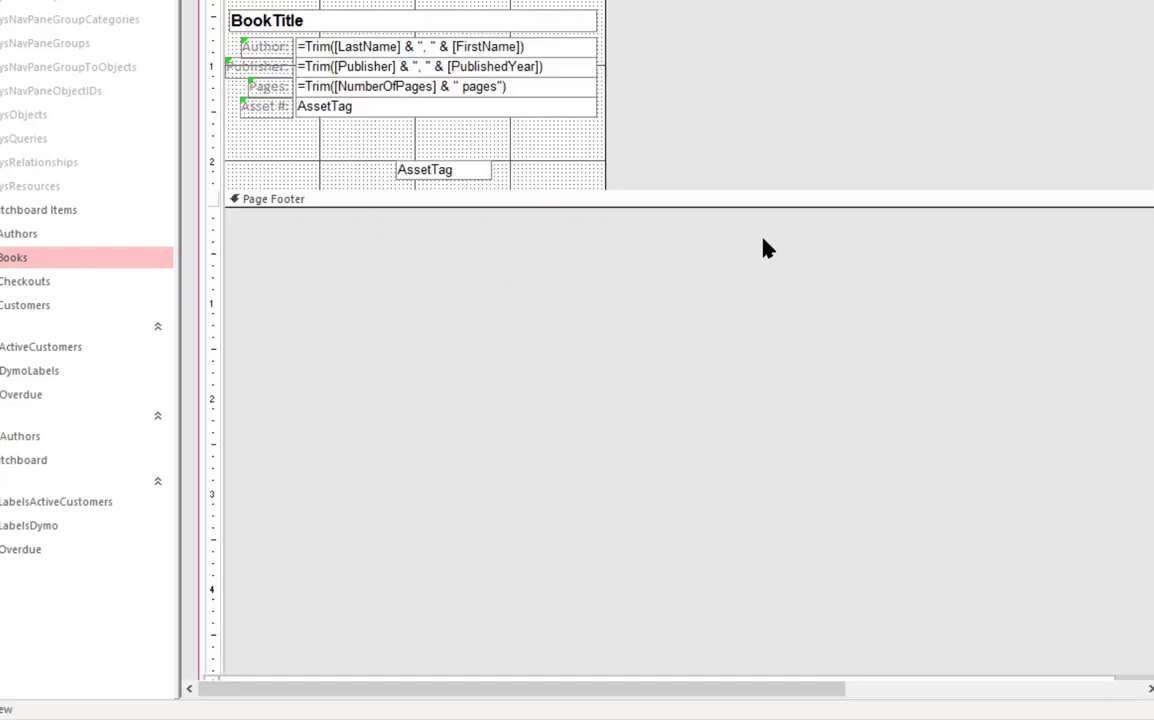
# Move the lower AssetTag text box up to just below the Asset # row and check the report's last pages in Print Preview
pyautogui.click(449, 168)
pyautogui.moveTo(449, 168); pyautogui.dragTo(423, 136)
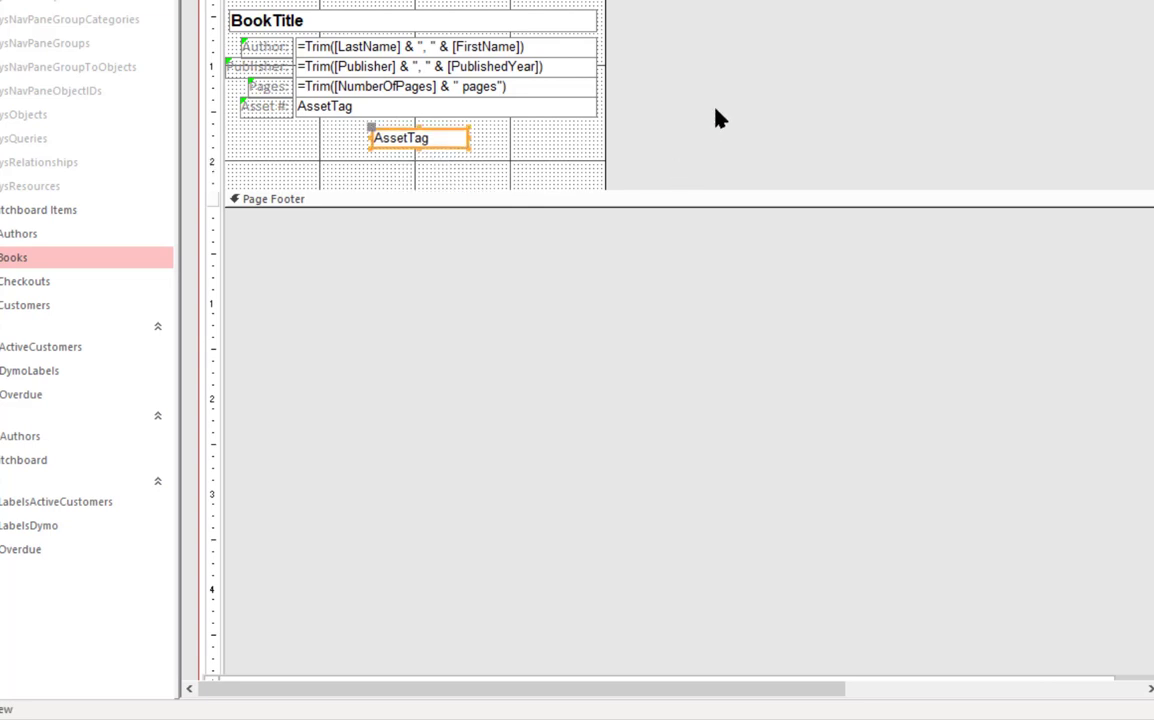
pyautogui.rightClick(706, 54)
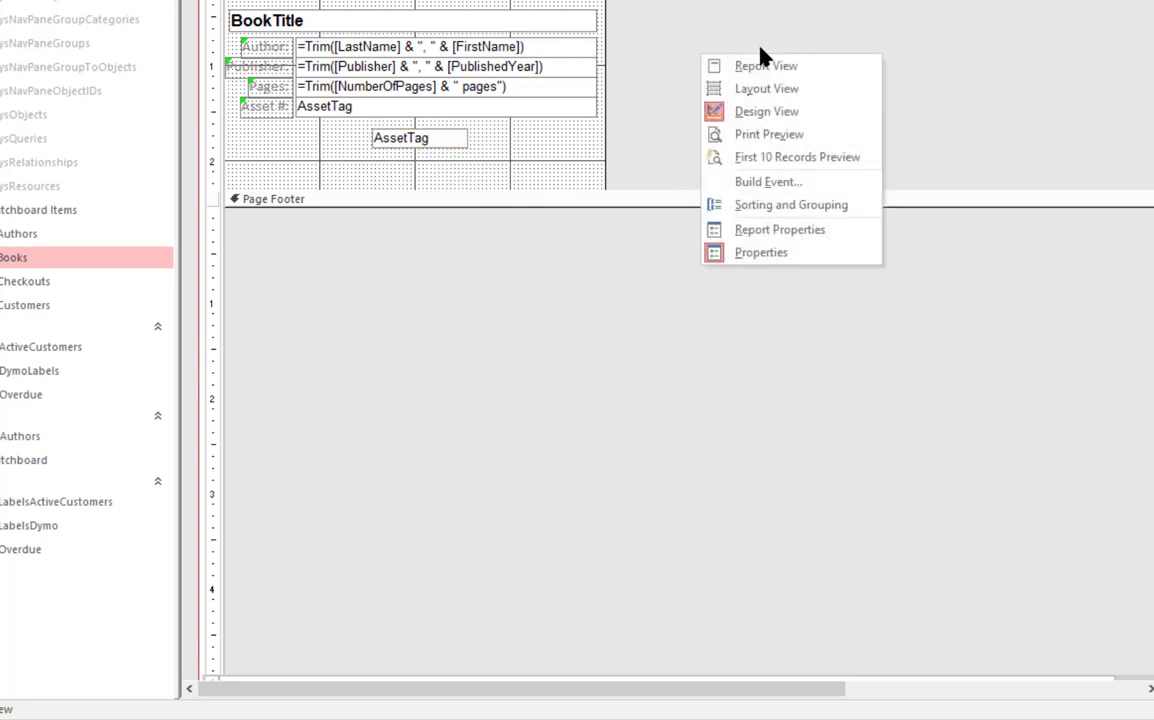
pyautogui.click(804, 135)
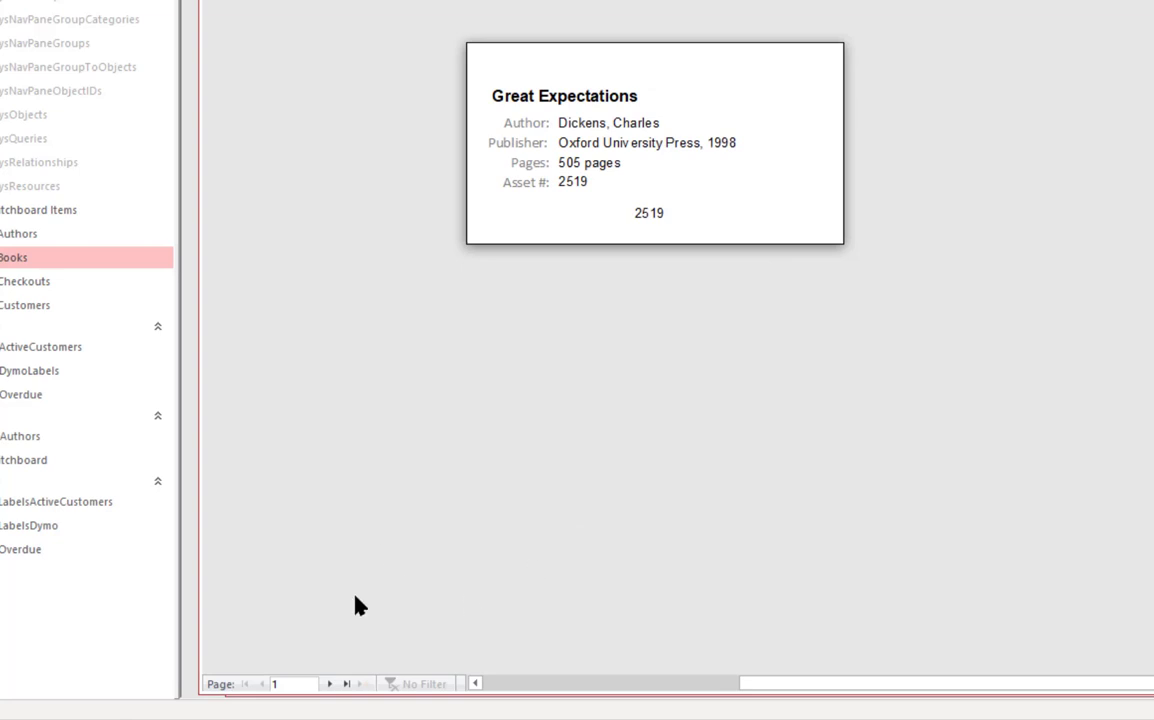
pyautogui.click(347, 685)
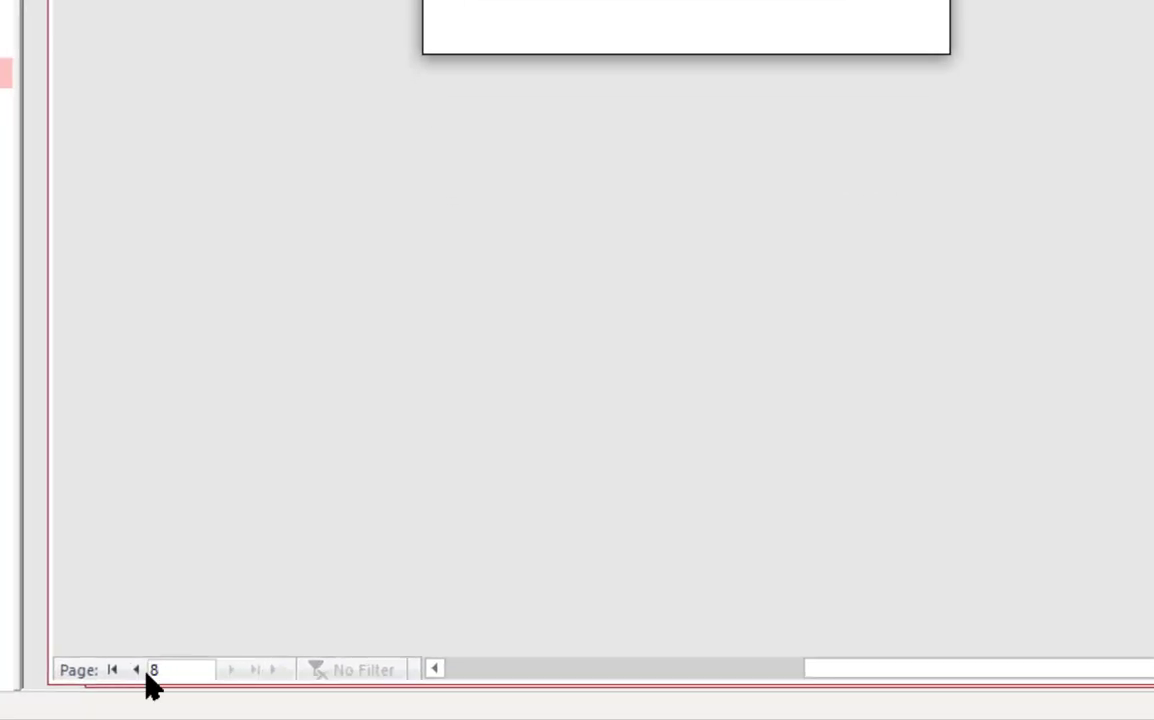
pyautogui.click(136, 670)
pyautogui.click(112, 670)
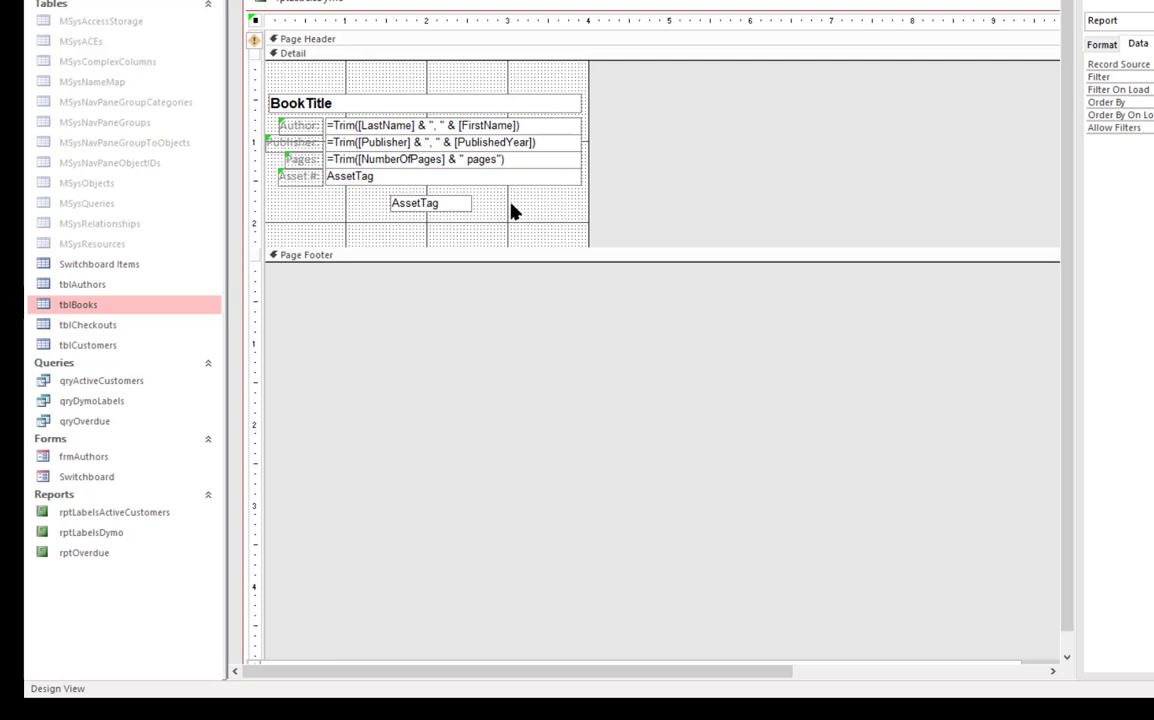
# Move all the controls in the Detail section up together by about 0.3 inch
pyautogui.moveTo(465, 221); pyautogui.dragTo(296, 103)
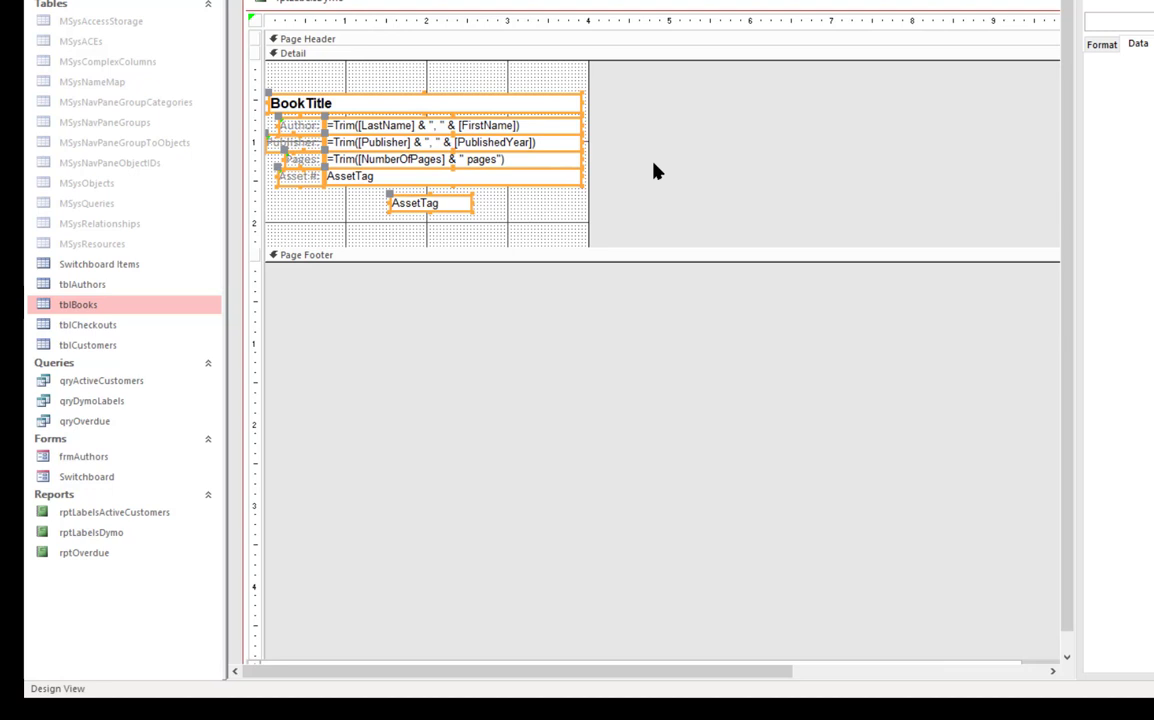
pyautogui.press('Up')
pyautogui.press('Up')
pyautogui.press('Up')
pyautogui.press('Up')
pyautogui.press('Up')
pyautogui.press('Up')
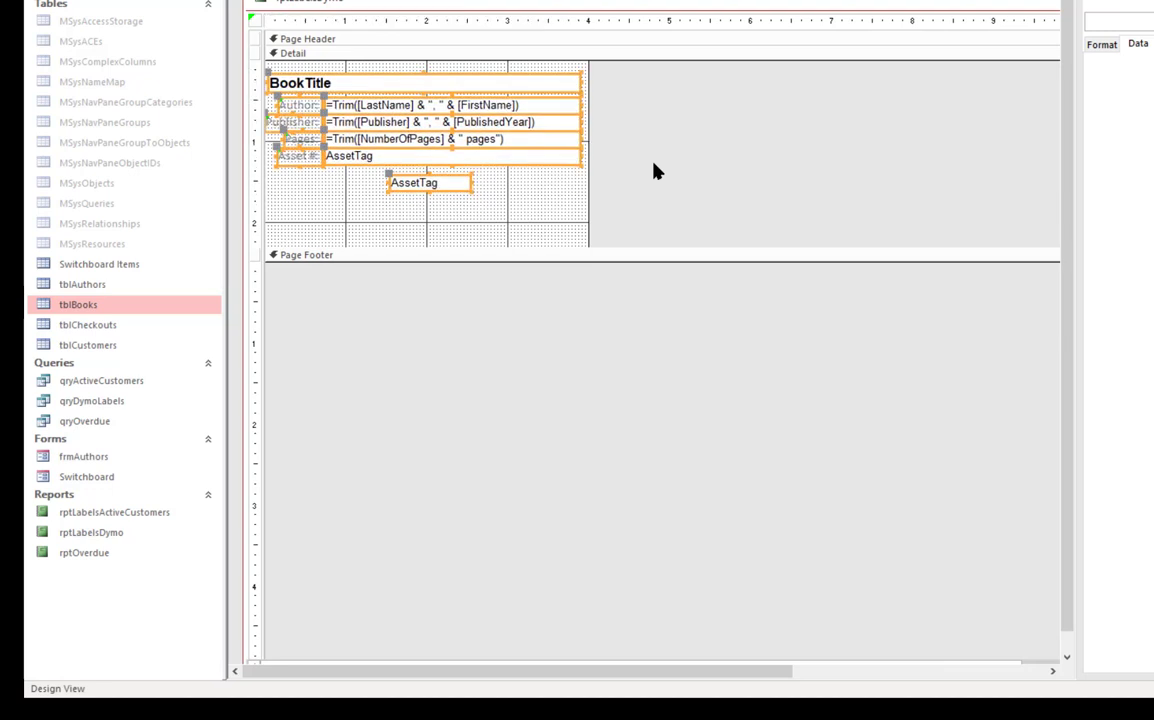
pyautogui.press('Up')
# Shorten the Detail section to about 2 inches and show the report in Print Preview
pyautogui.moveTo(578, 246); pyautogui.dragTo(578, 215)
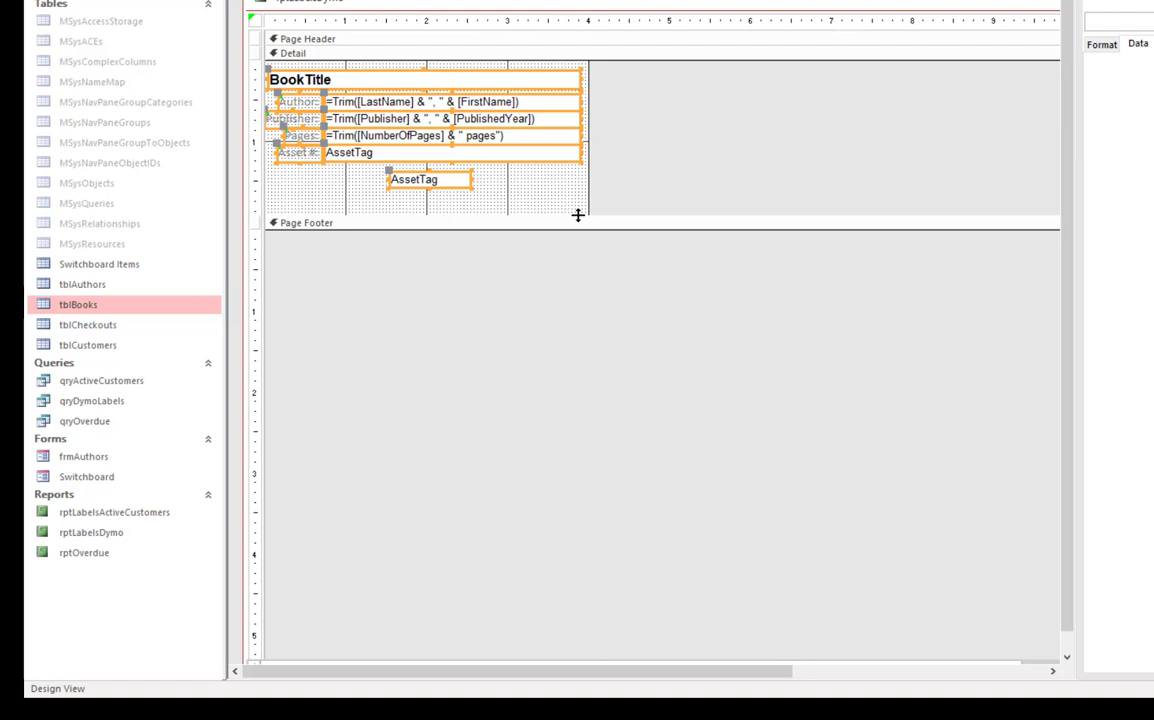
pyautogui.moveTo(578, 215)
pyautogui.mouseDown()
pyautogui.moveTo(580, 242)
pyautogui.moveTo(578, 221)
pyautogui.mouseUp()
pyautogui.click(675, 160)
pyautogui.rightClick(664, 112)
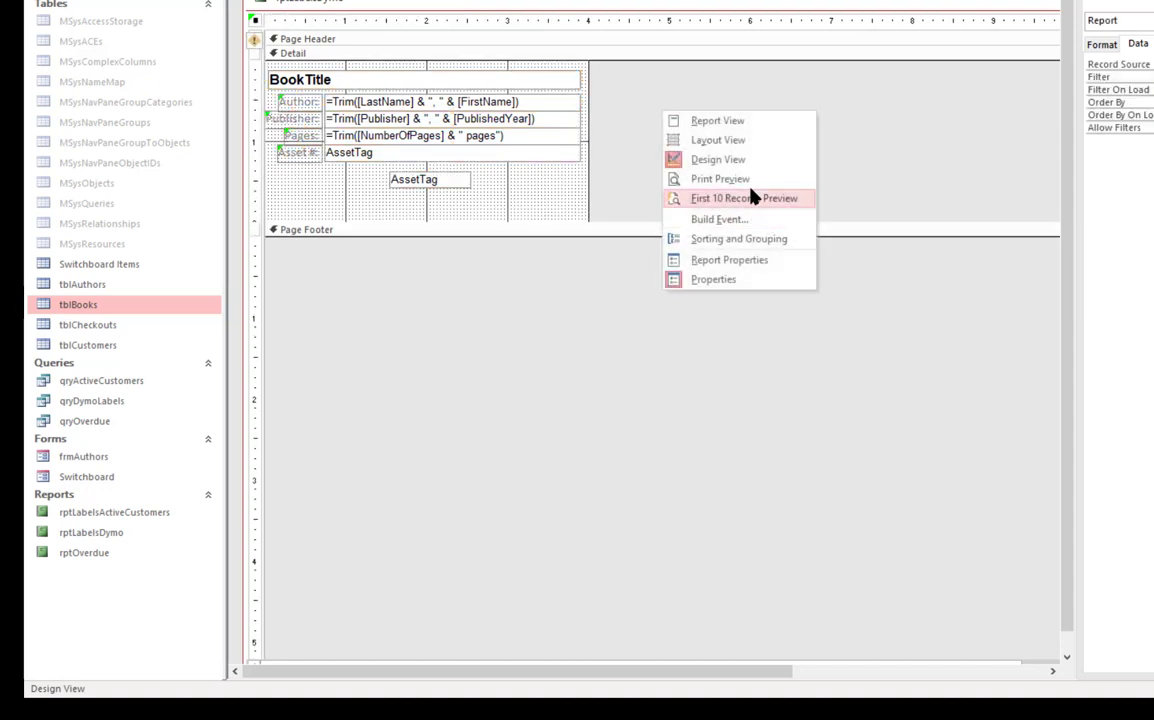
pyautogui.click(745, 182)
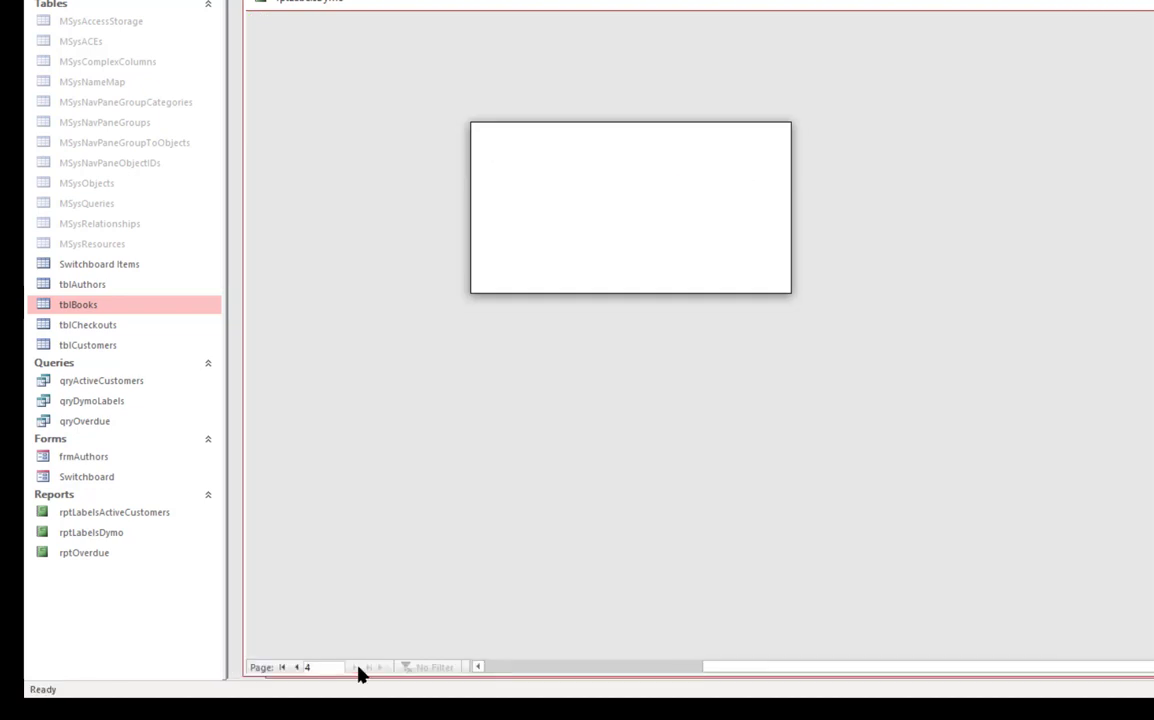
# Page through the previewed labels, including page 3, to check for blank pages, and return the report to Design View
pyautogui.click(297, 667)
pyautogui.click(297, 667)
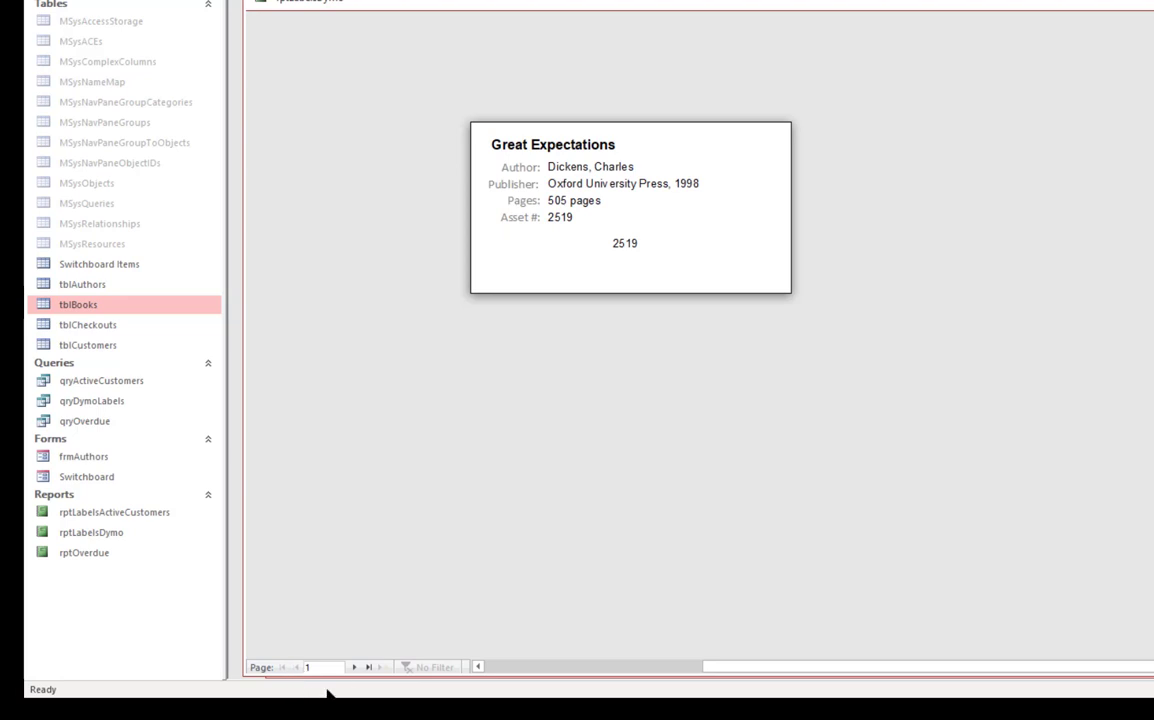
pyautogui.moveTo(341, 668); pyautogui.dragTo(304, 669)
pyautogui.write('3')
pyautogui.press('Return')
pyautogui.doubleClick(298, 668)
pyautogui.rightClick(728, 160)
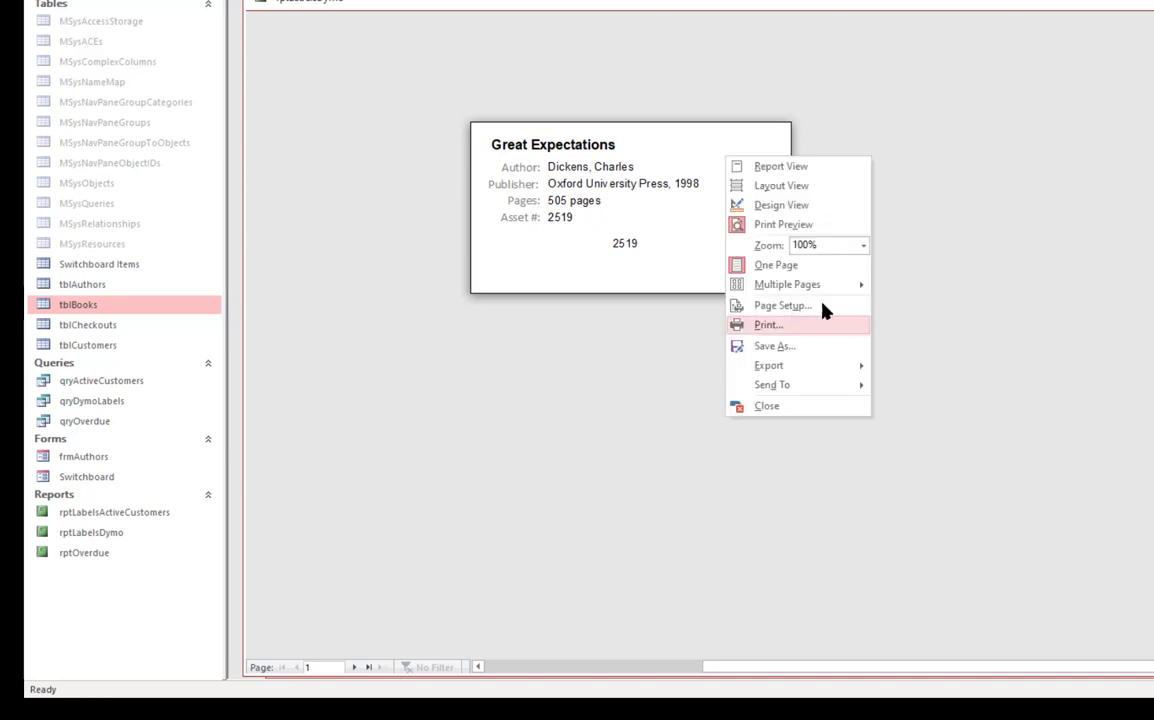
pyautogui.click(801, 213)
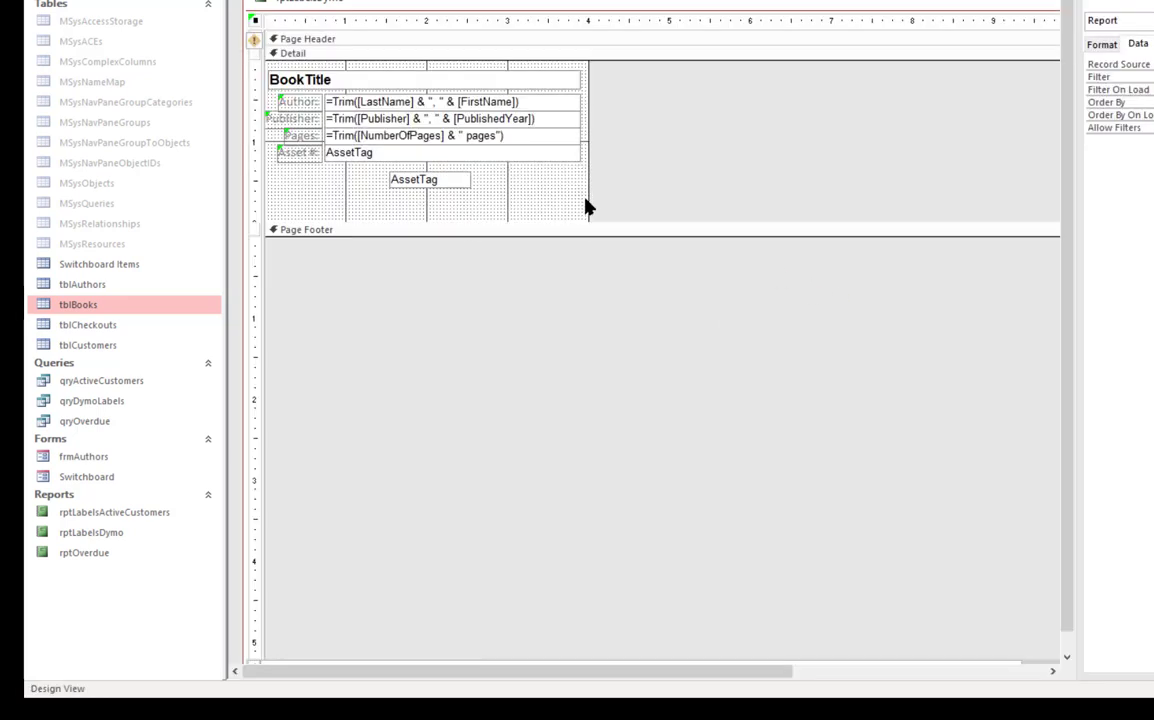
# Narrow the report to the fields' outer edge, reduce the Detail section to 1.75 inches high, and show the Print Preview
pyautogui.moveTo(586, 196); pyautogui.dragTo(611, 201)
pyautogui.rightClick(665, 106)
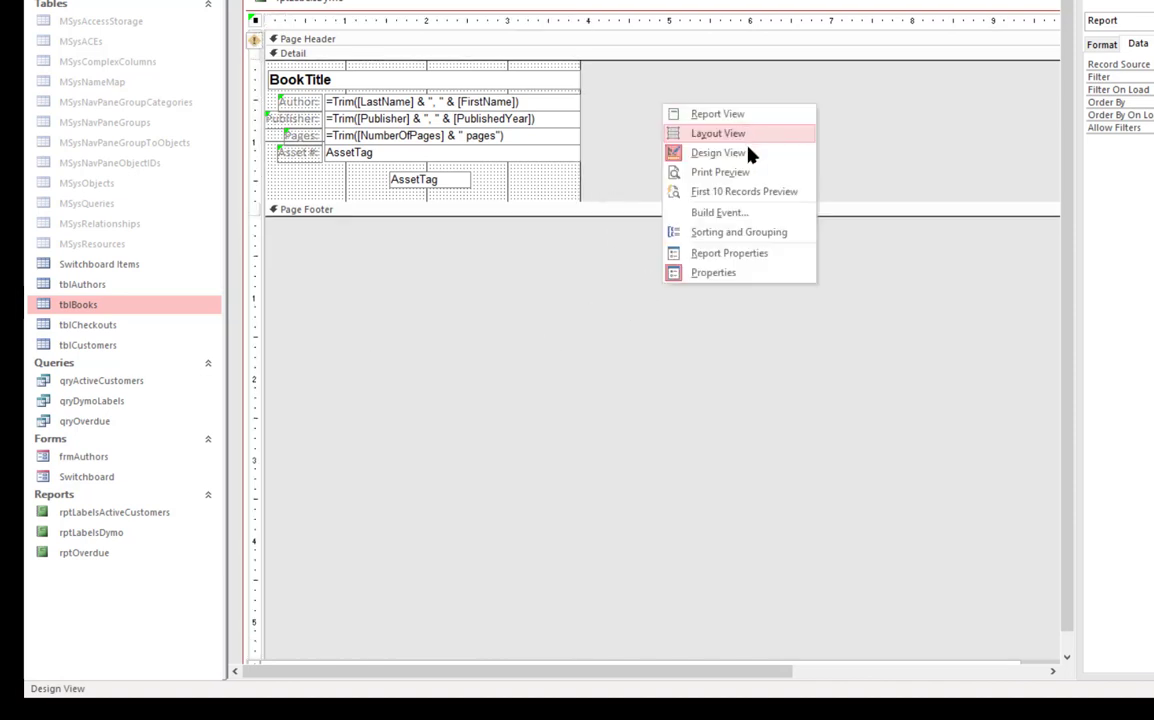
pyautogui.click(752, 174)
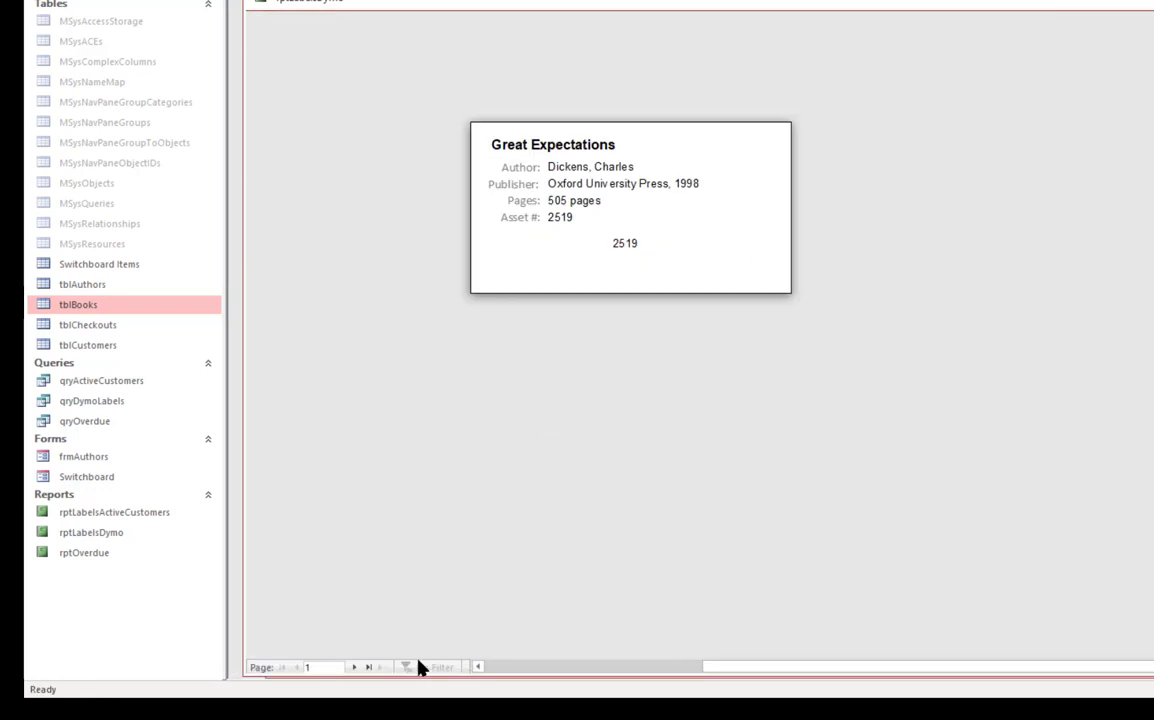
# Check the last and first previewed labels for blank pages, and reopen the report in Design View
pyautogui.click(366, 668)
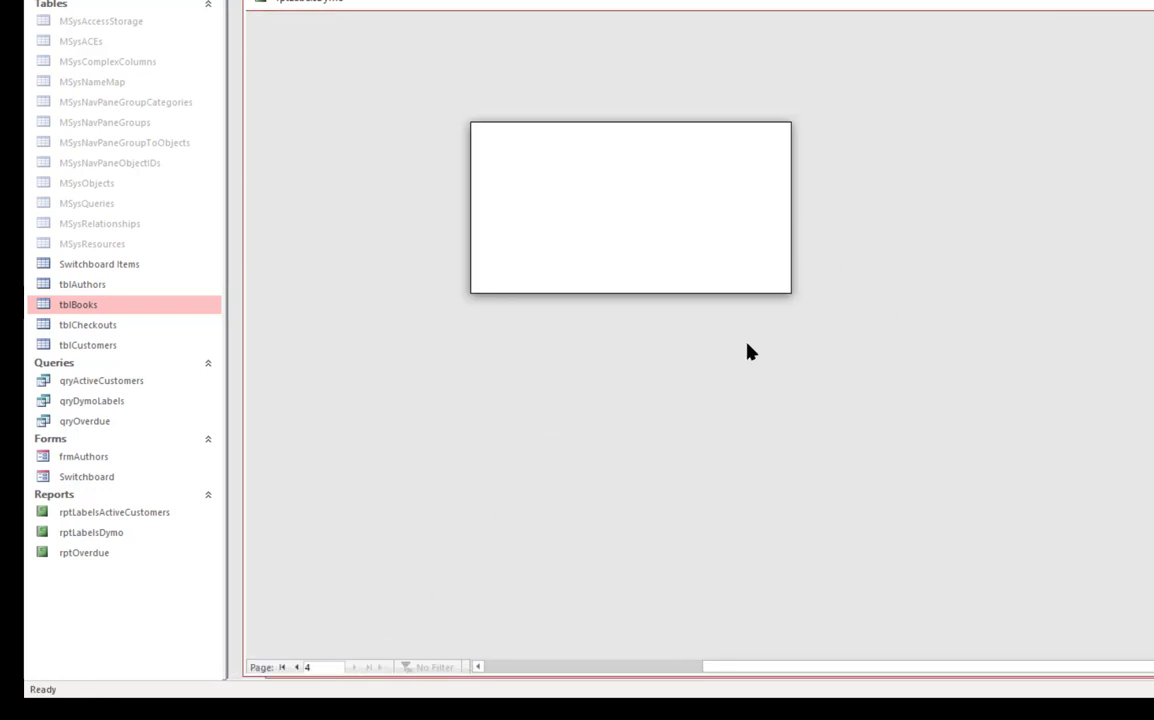
pyautogui.click(299, 668)
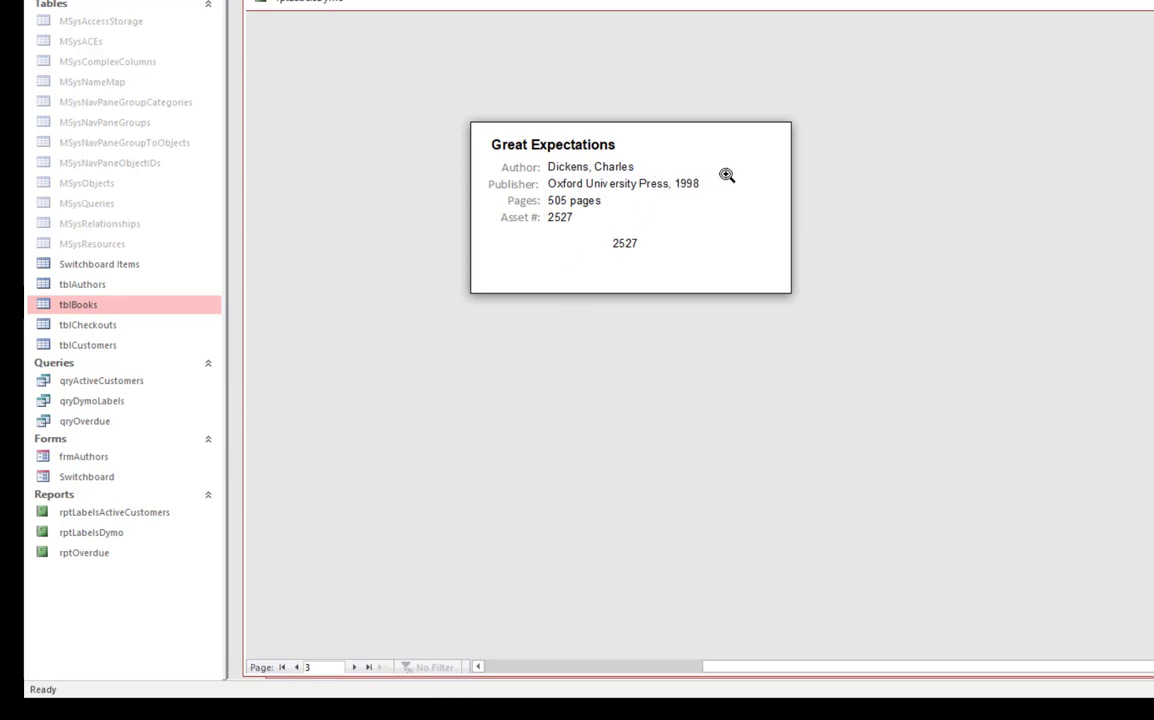
pyautogui.click(283, 668)
pyautogui.rightClick(617, 328)
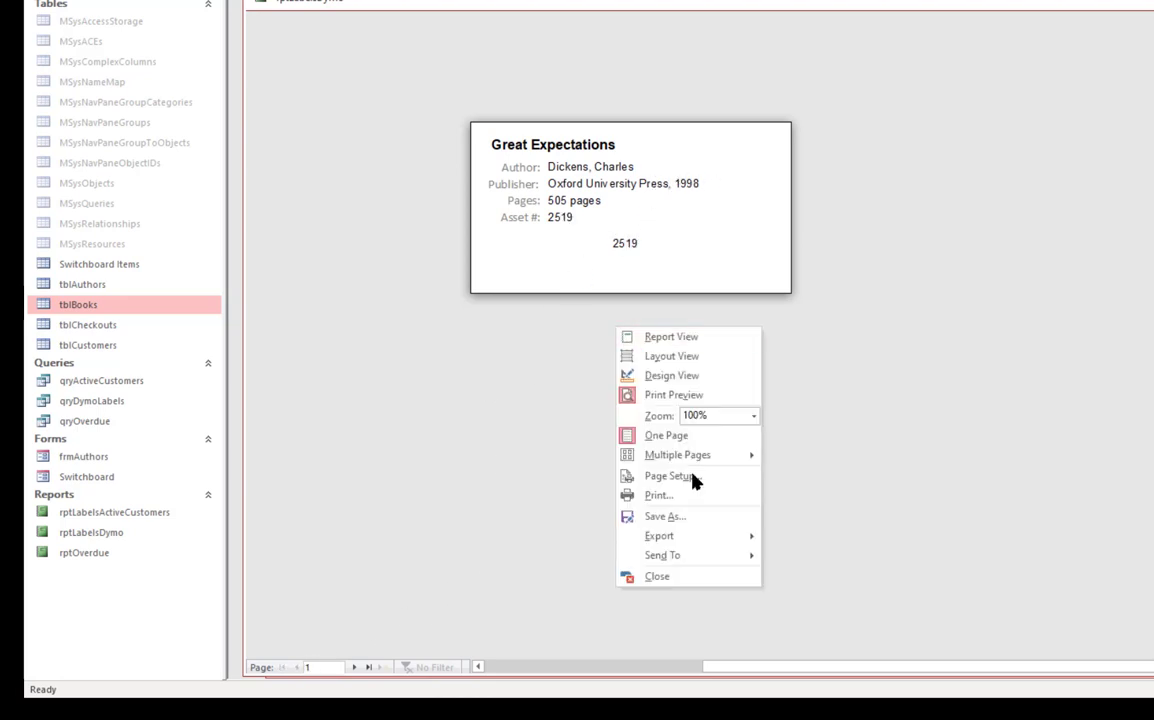
pyautogui.click(693, 376)
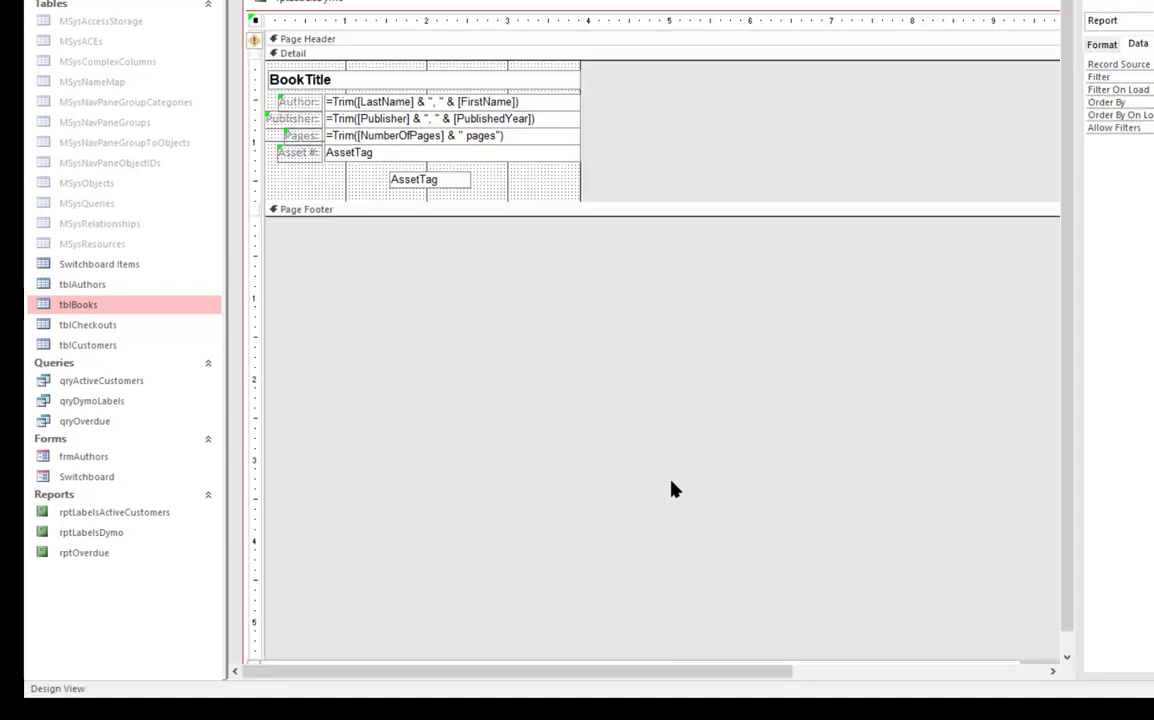
# Narrow the title and detail text boxes to end at about 3.6 inches, and bring the report's width in to match
pyautogui.moveTo(557, 183); pyautogui.dragTo(549, 77)
pyautogui.moveTo(579, 181); pyautogui.dragTo(603, 184)
pyautogui.moveTo(580, 82); pyautogui.dragTo(556, 81)
pyautogui.moveTo(604, 122); pyautogui.dragTo(568, 122)
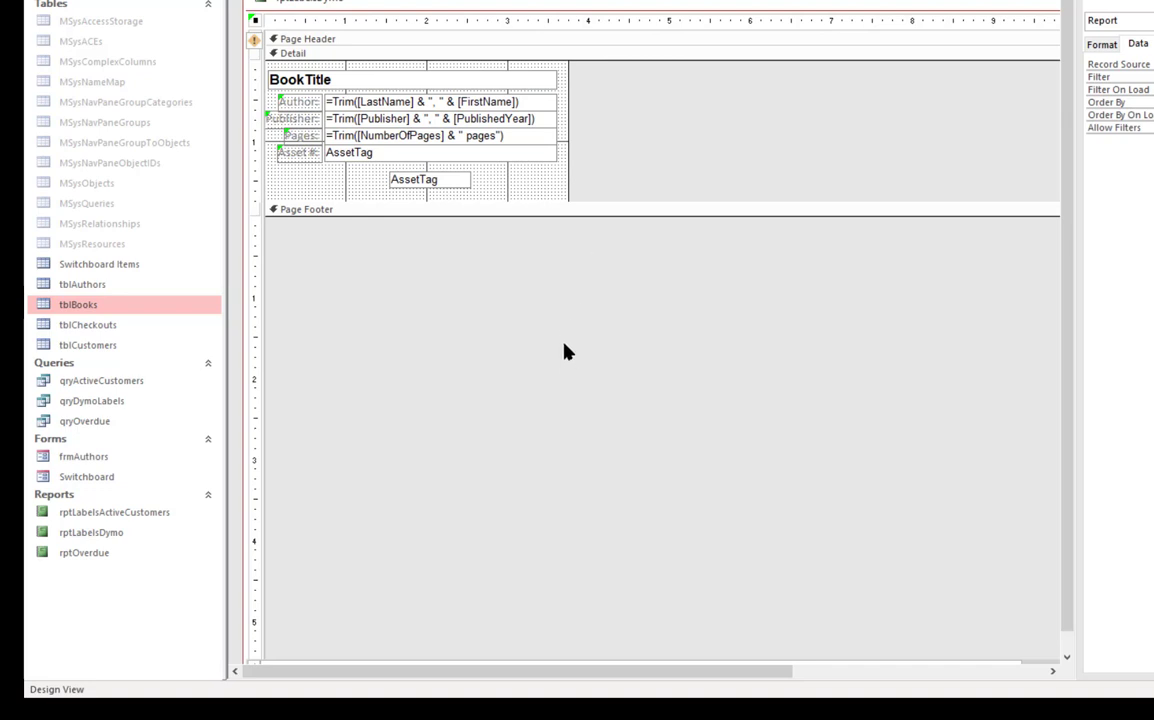
pyautogui.rightClick(438, 315)
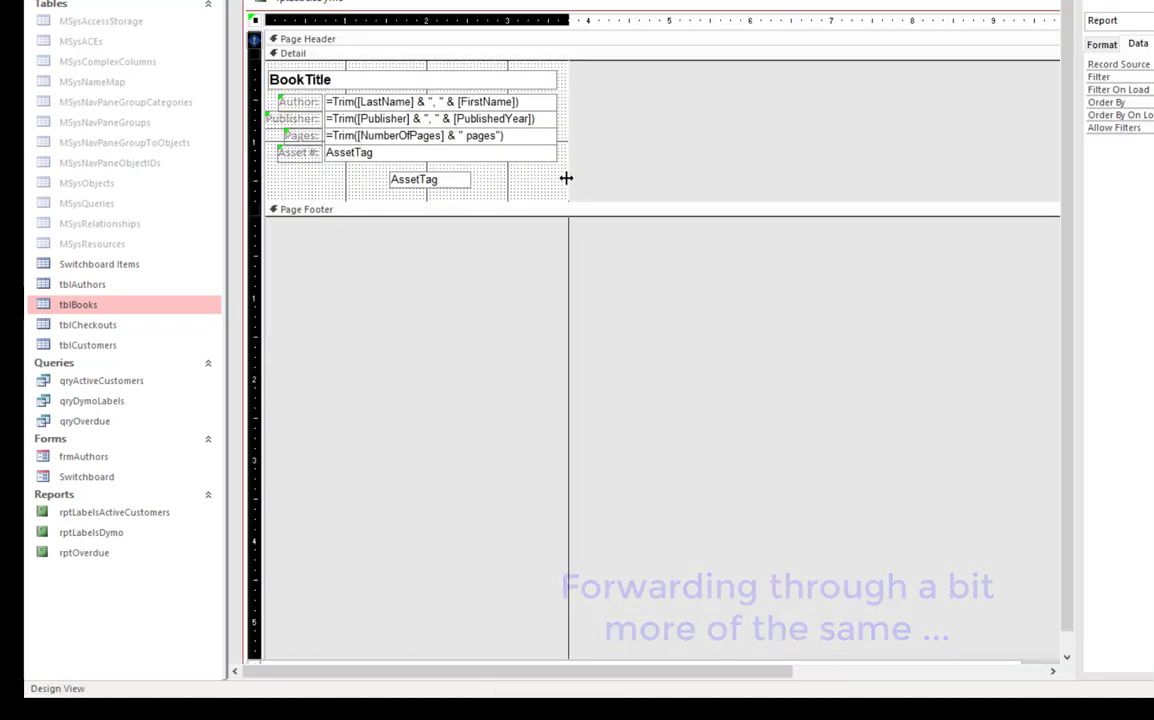
# Preview the narrowed report, check that its last page holds a label, and return to Design View
pyautogui.rightClick(658, 70)
pyautogui.click(700, 131)
pyautogui.click(370, 667)
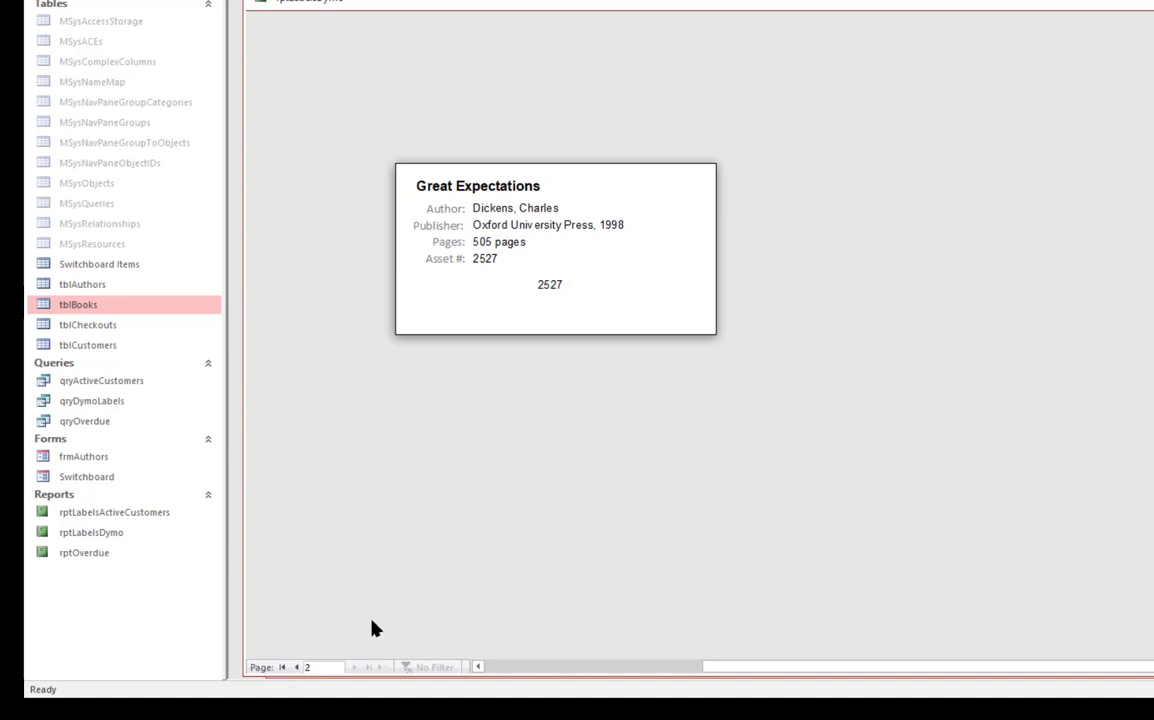
pyautogui.click(353, 667)
pyautogui.click(355, 667)
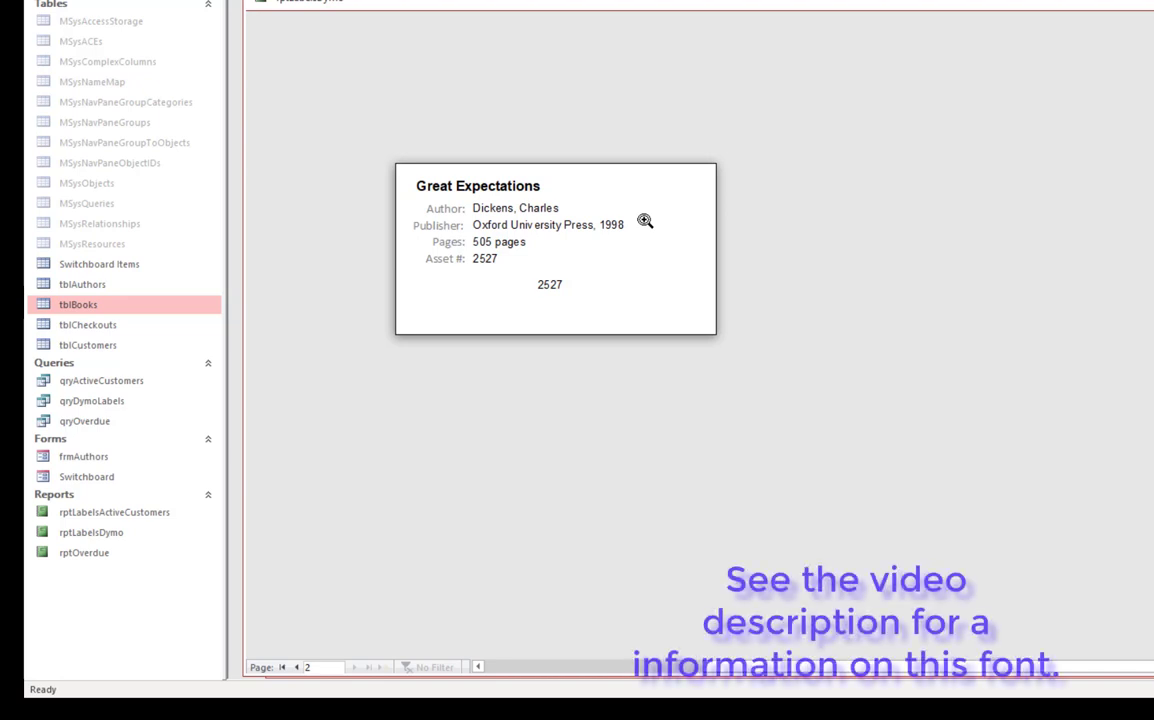
pyautogui.rightClick(504, 190)
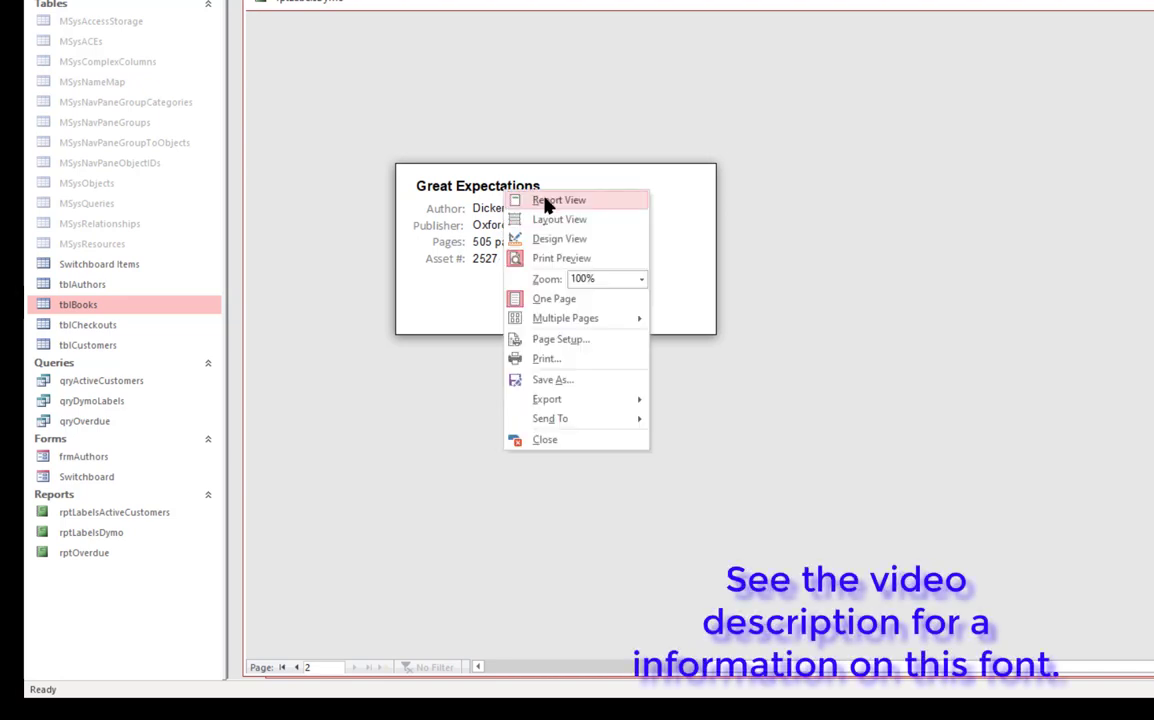
pyautogui.click(590, 241)
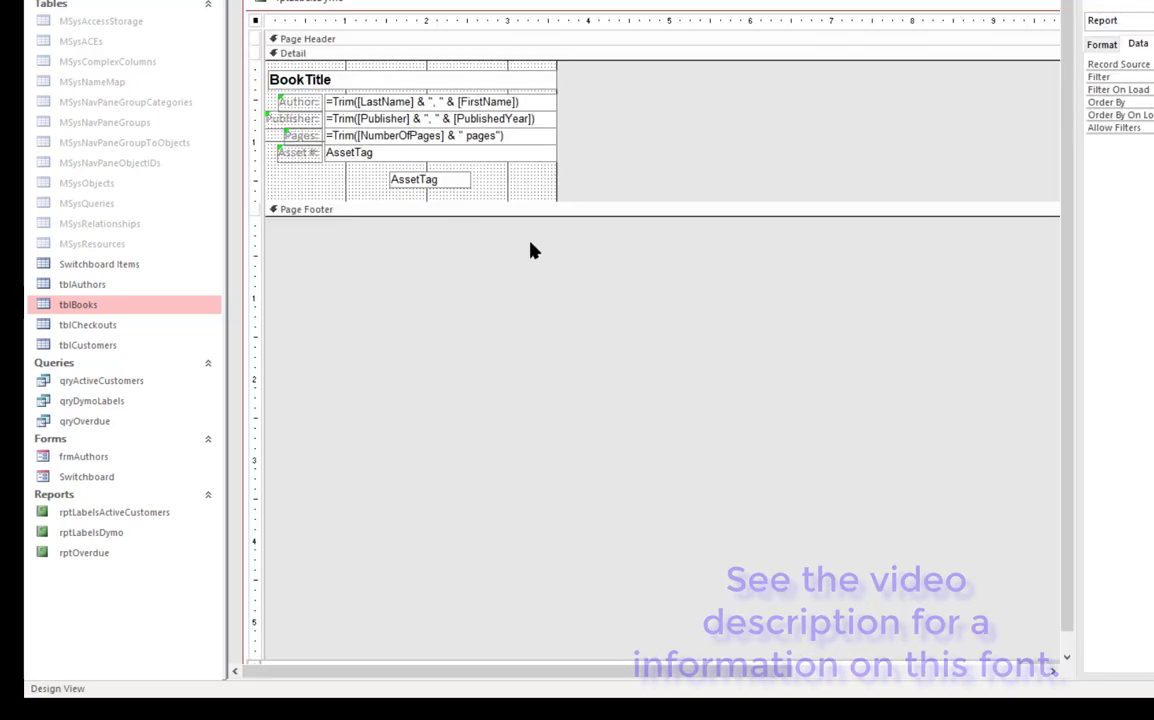
# Set the lower AssetTag text box's font to the barcode font Free 3 of 9, keeping that text box selected
pyautogui.click(428, 181)
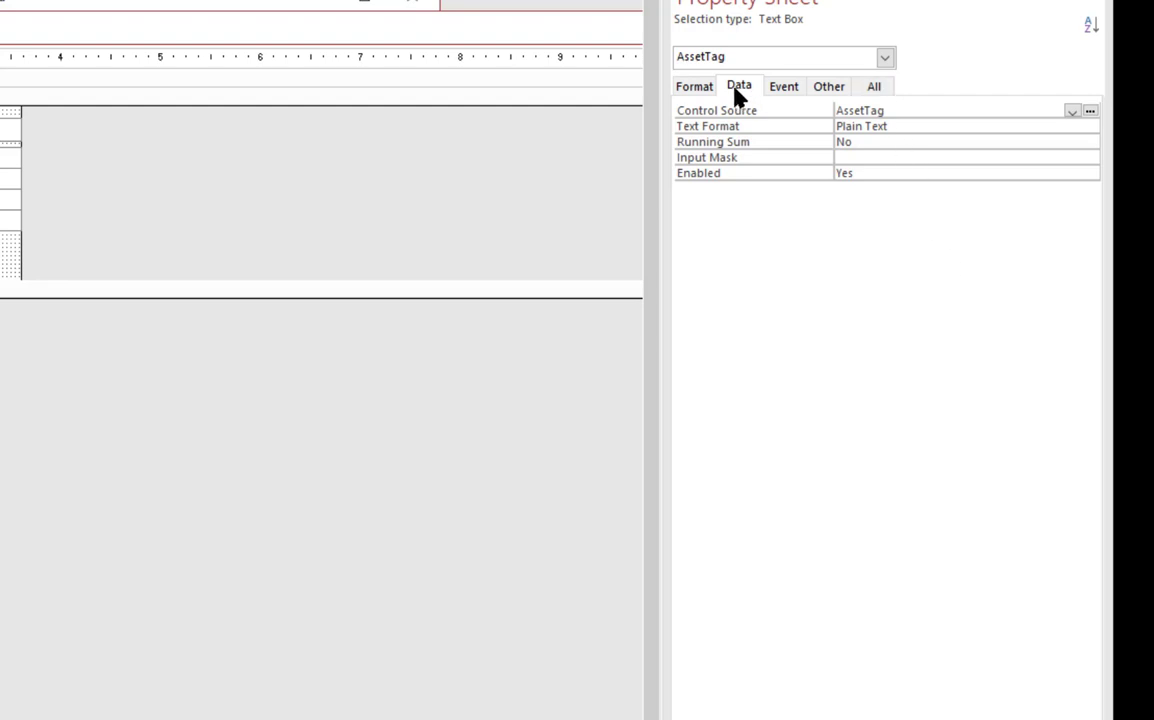
pyautogui.click(688, 90)
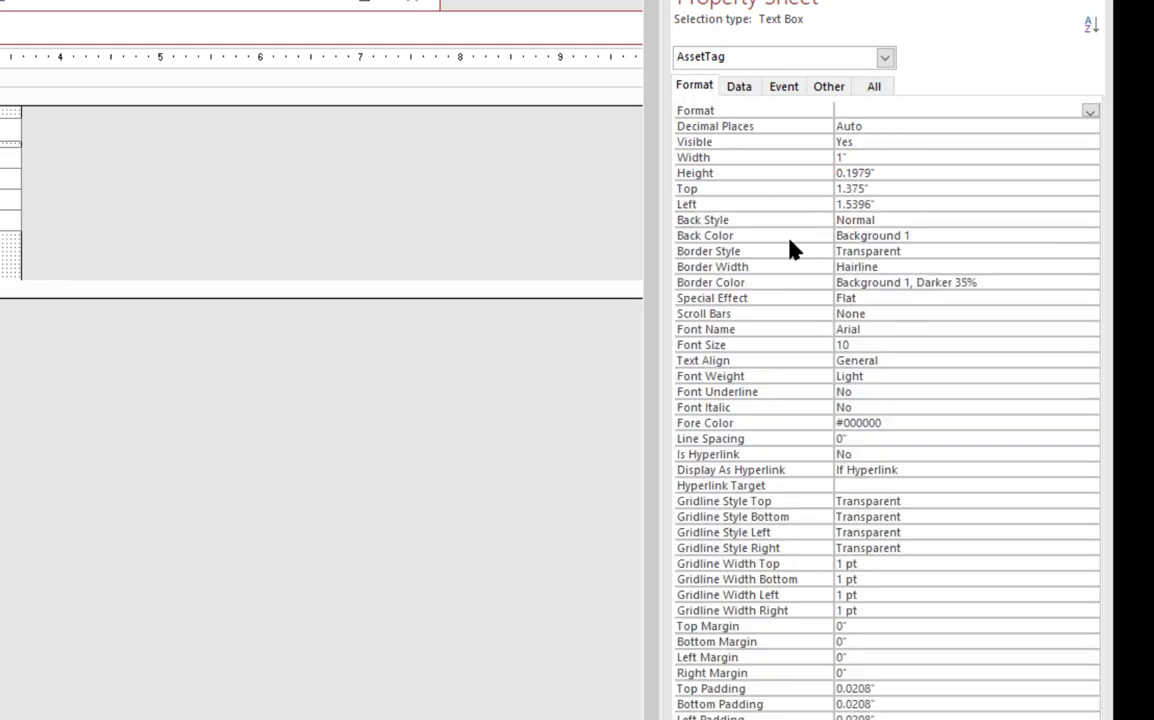
pyautogui.click(992, 332)
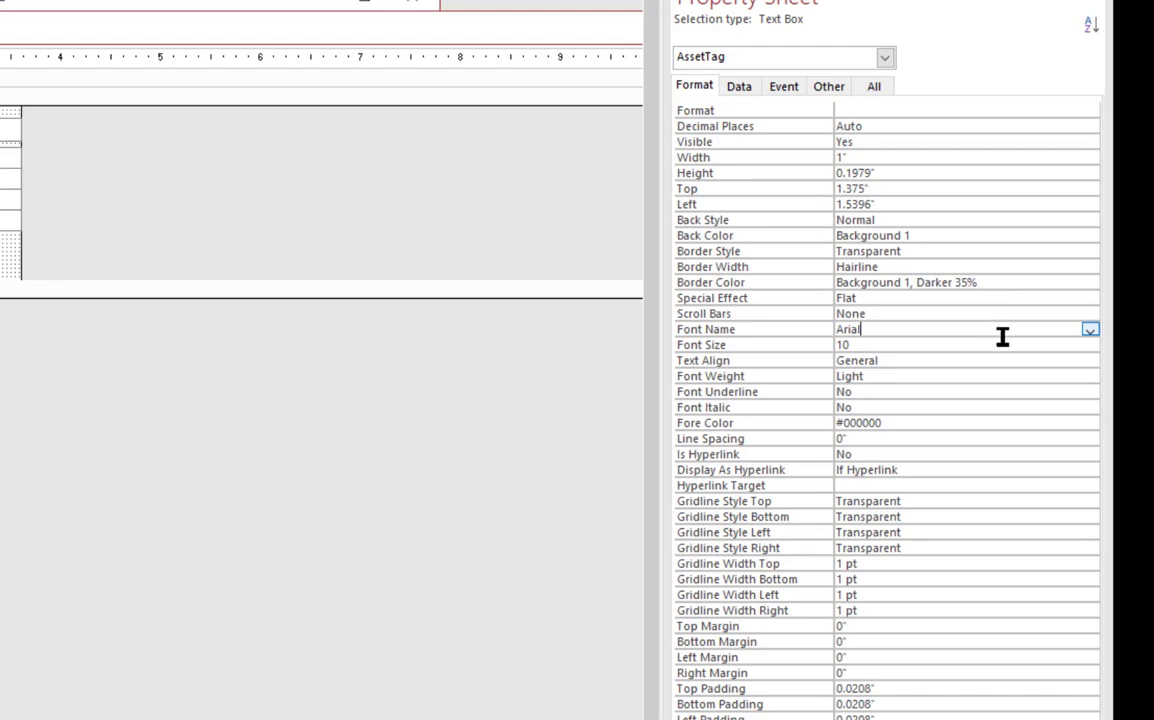
pyautogui.click(1090, 331)
pyautogui.moveTo(1089, 352); pyautogui.dragTo(1090, 418)
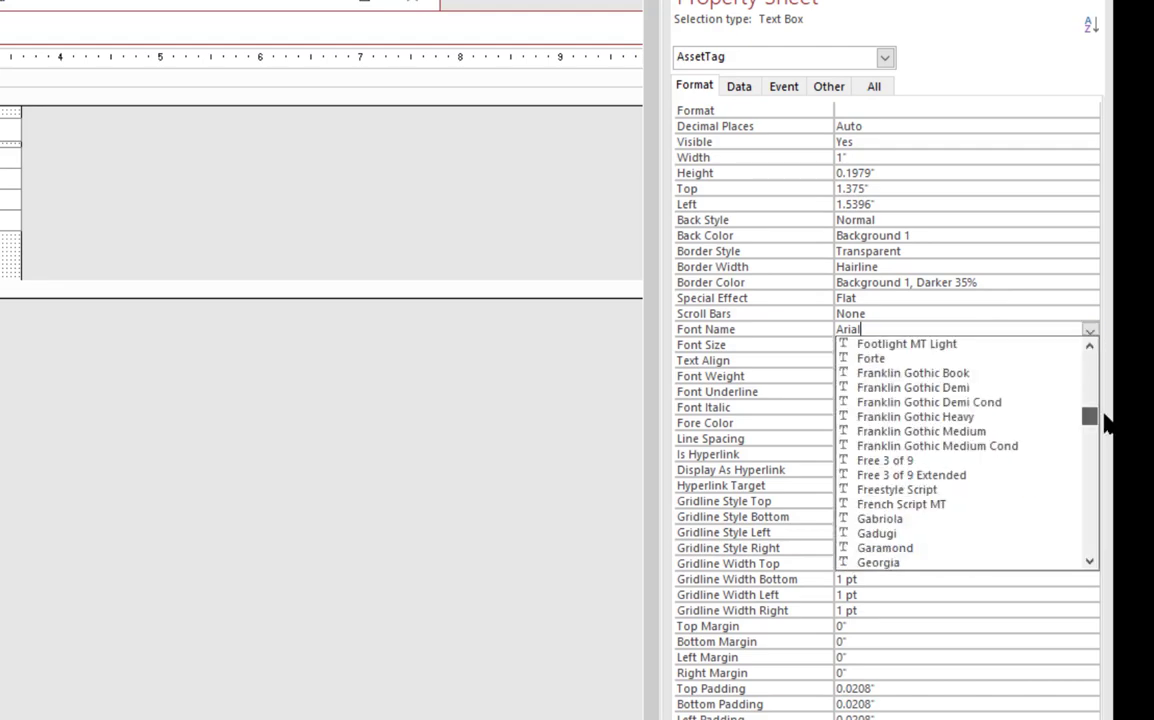
pyautogui.click(987, 461)
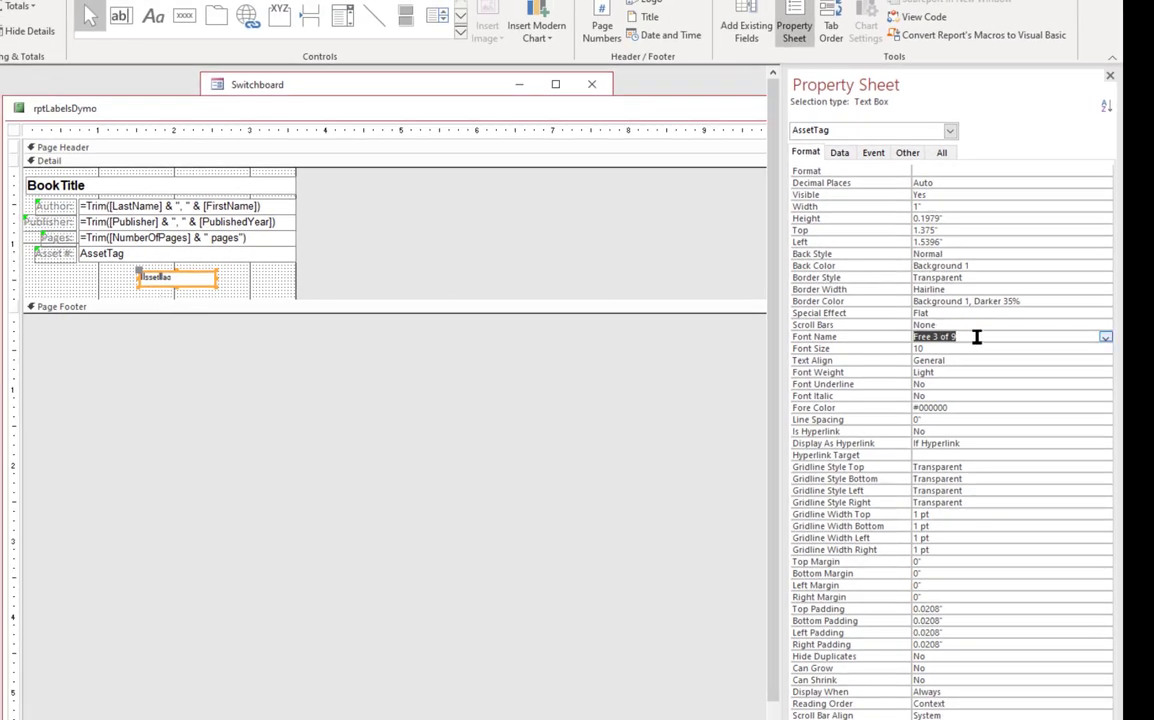
pyautogui.click(235, 283)
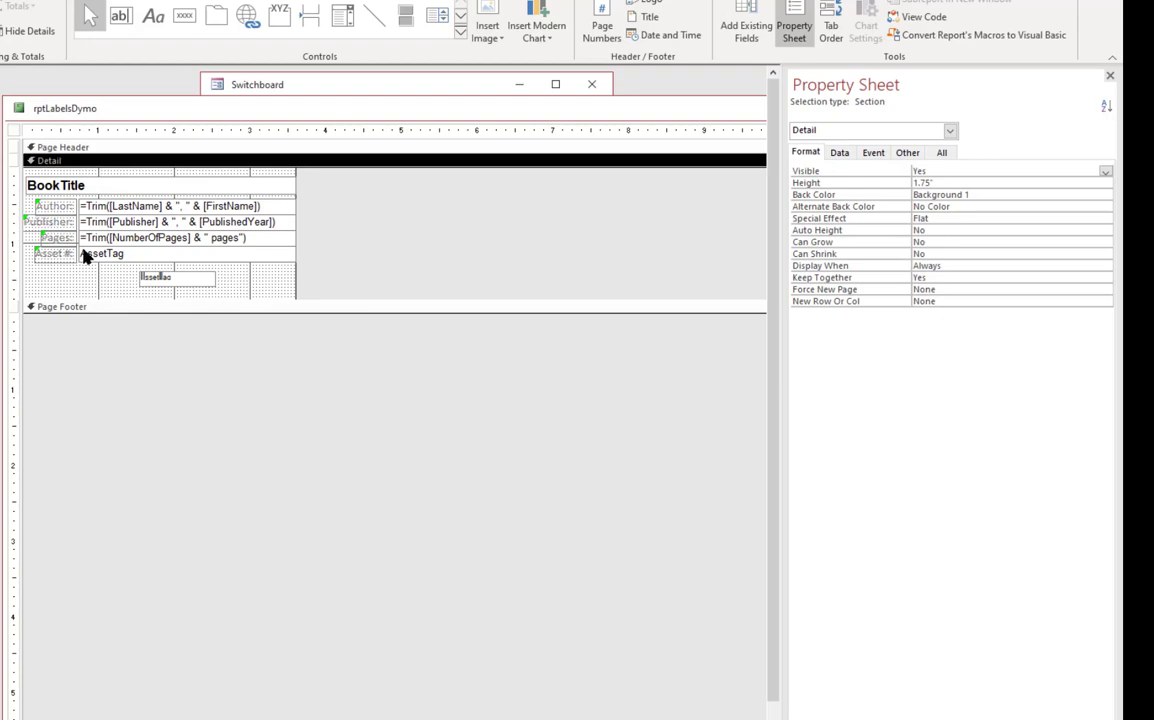
pyautogui.click(176, 281)
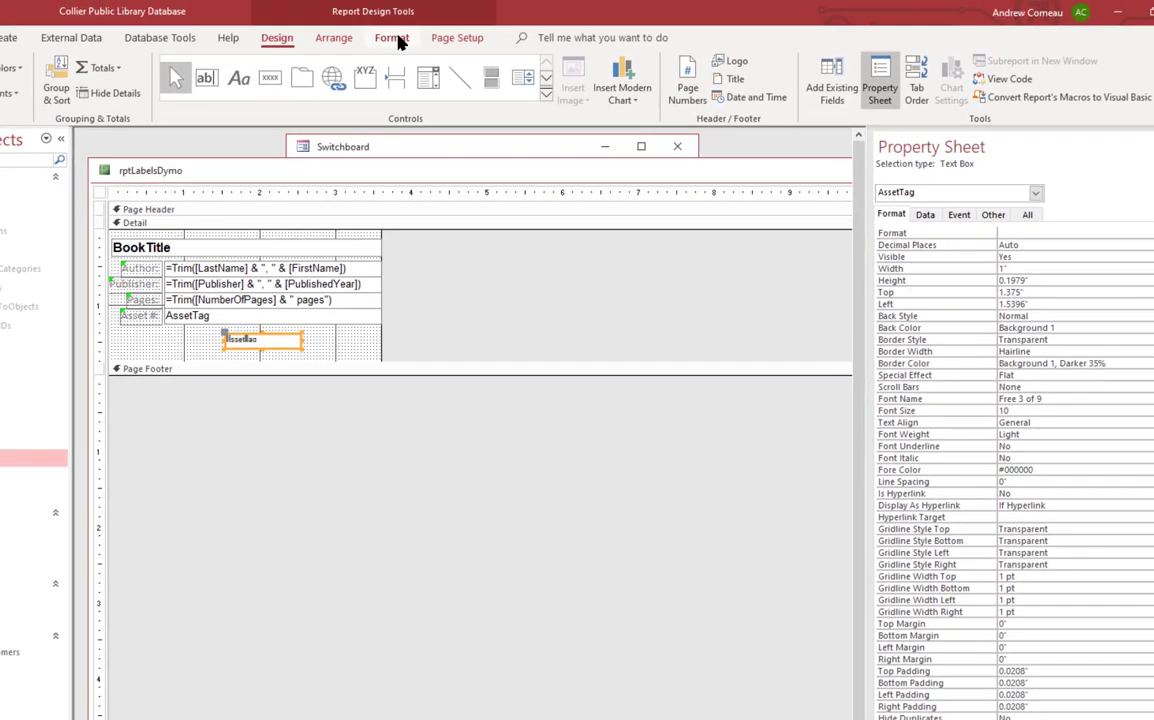
# Set the barcode text box's font size to 18, and enlarge the box to about 1.45 by 0.42 inches below the Asset # field
pyautogui.click(396, 40)
pyautogui.click(161, 70)
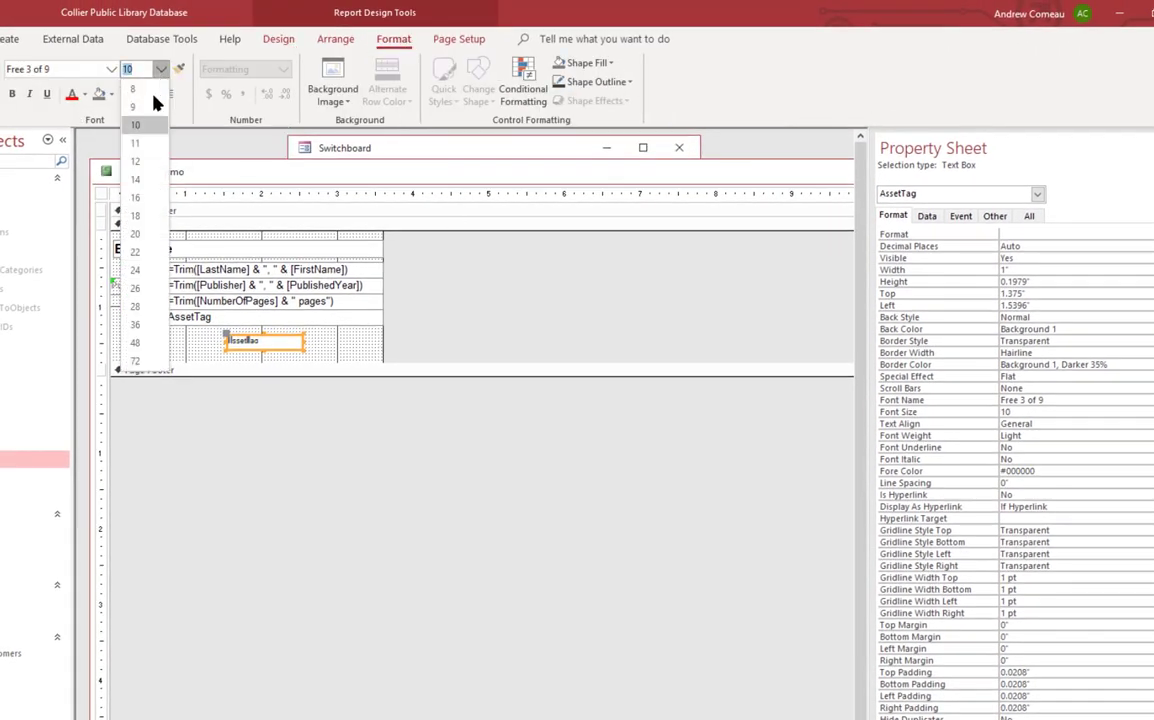
pyautogui.click(140, 215)
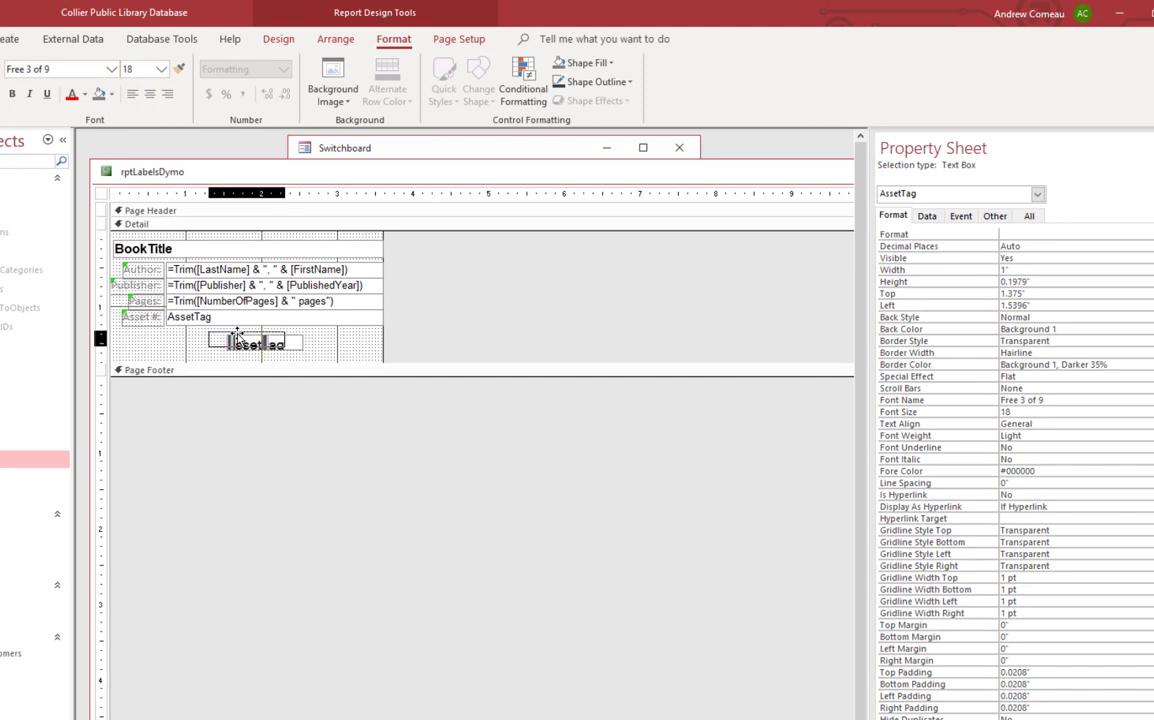
pyautogui.moveTo(237, 333); pyautogui.dragTo(226, 328)
pyautogui.moveTo(284, 352); pyautogui.dragTo(311, 358)
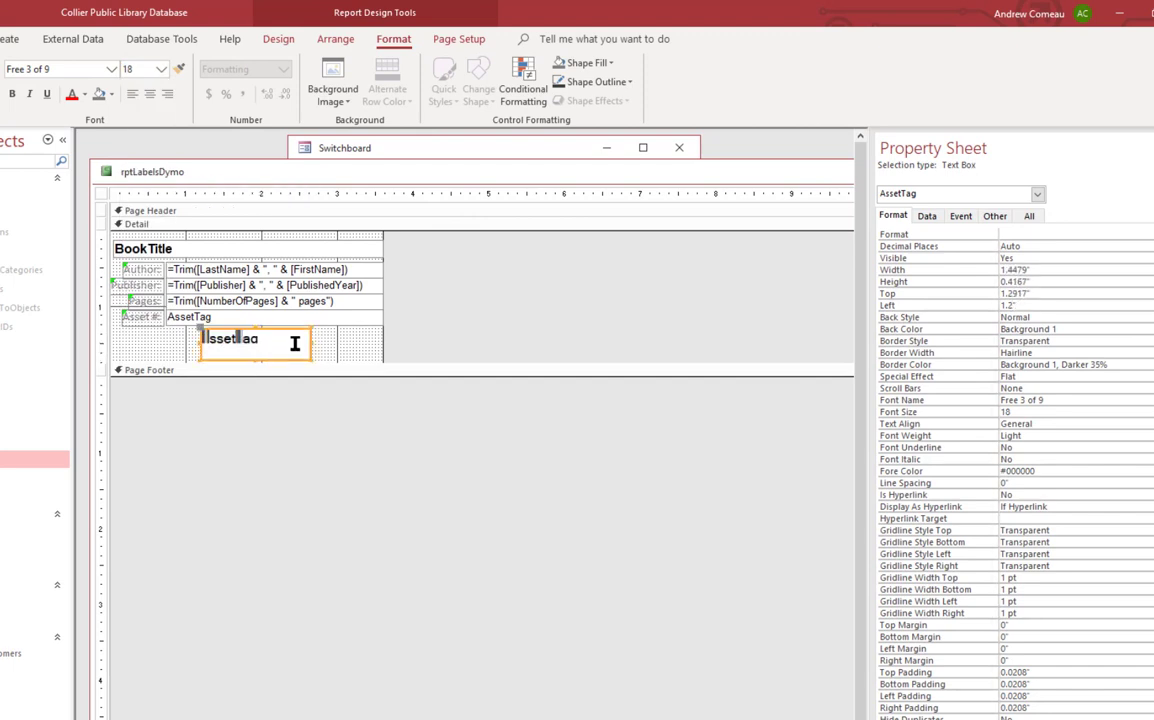
# Preview the label report, zoom in to examine the barcode on the first label, and return to Design View
pyautogui.rightClick(446, 286)
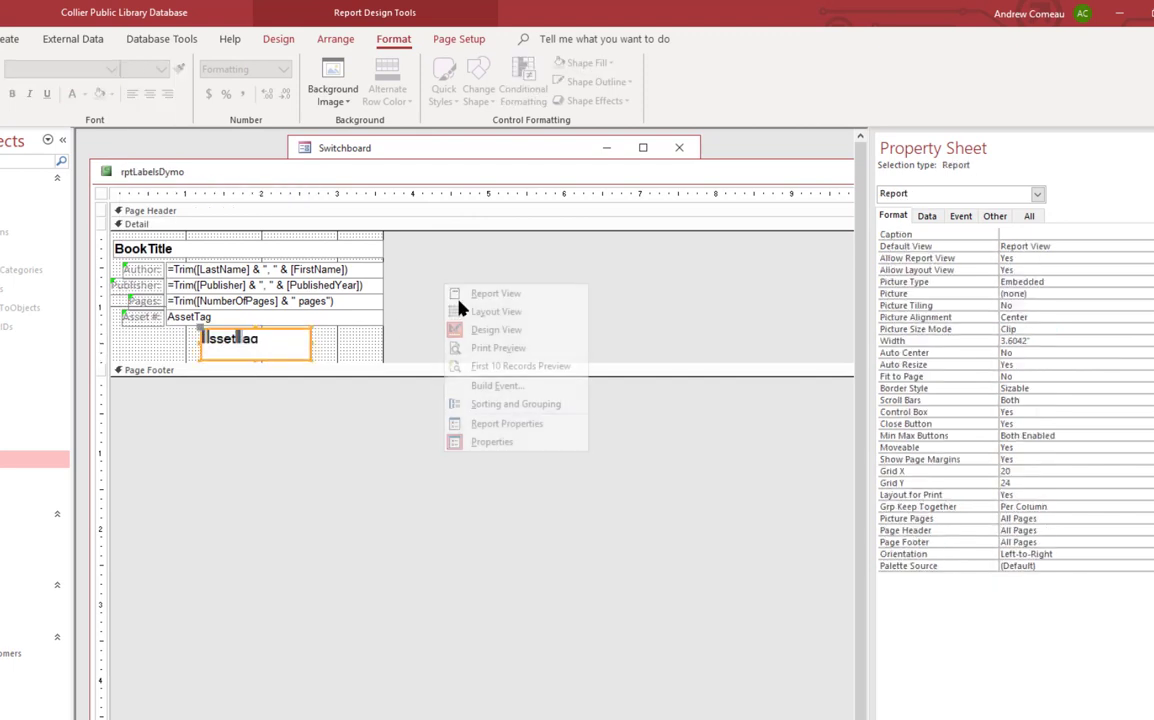
pyautogui.click(526, 349)
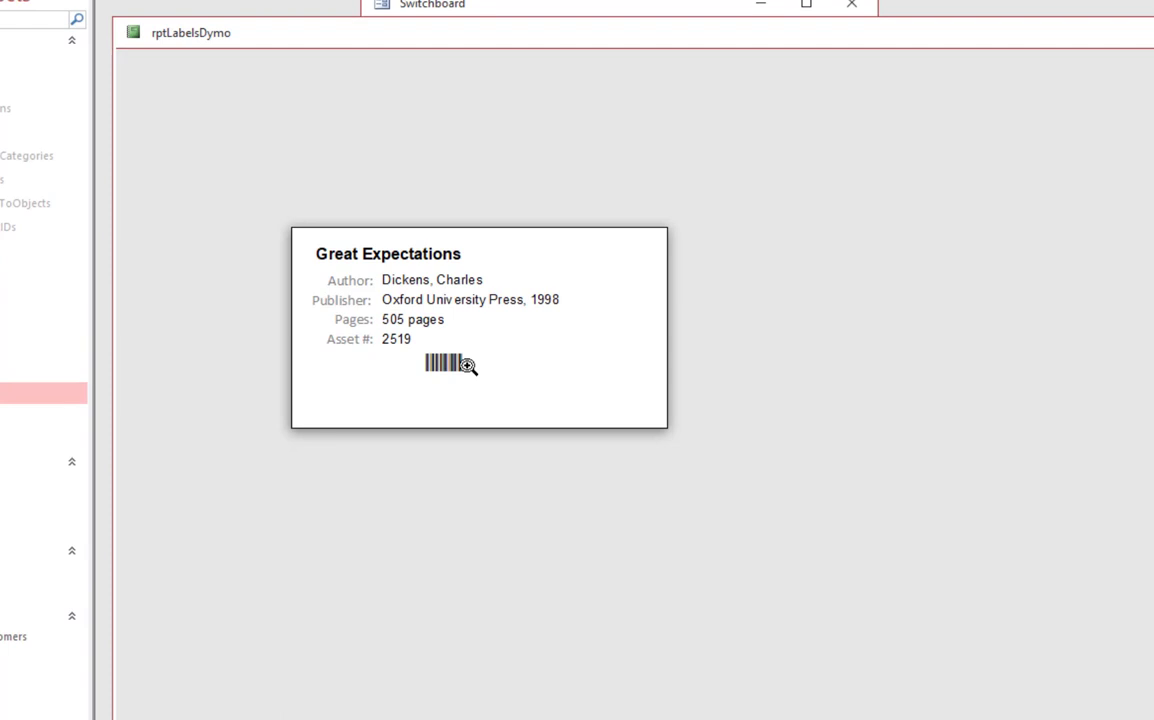
pyautogui.click(467, 366)
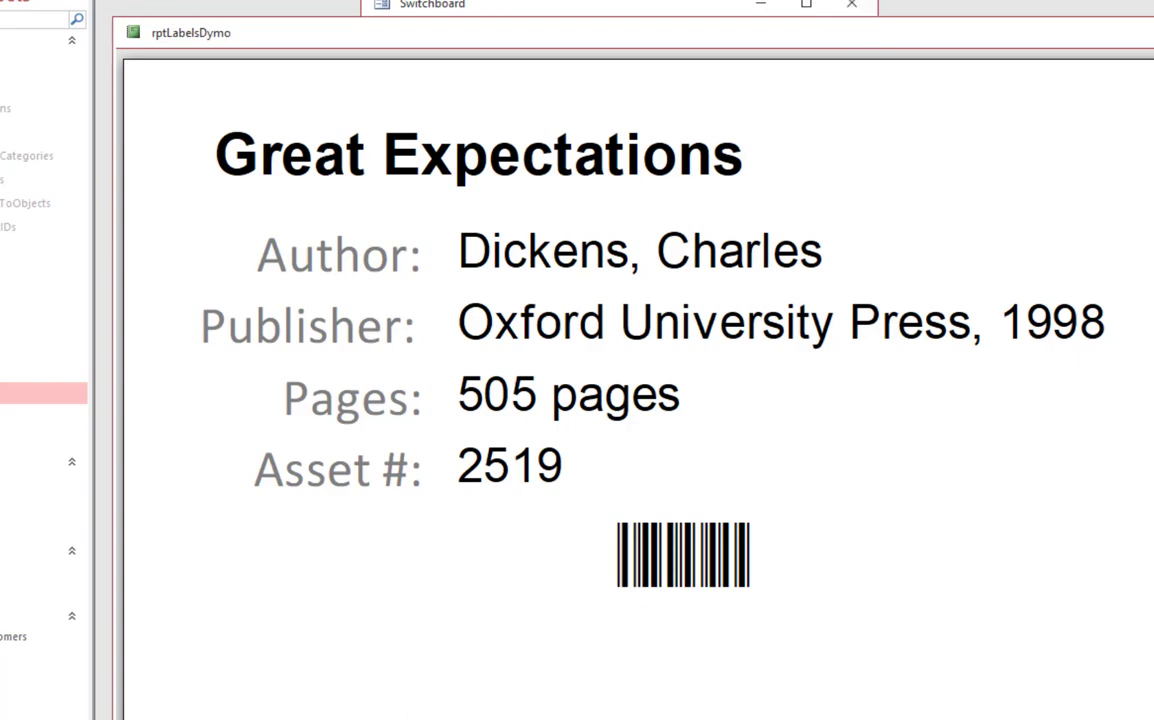
pyautogui.click(676, 65)
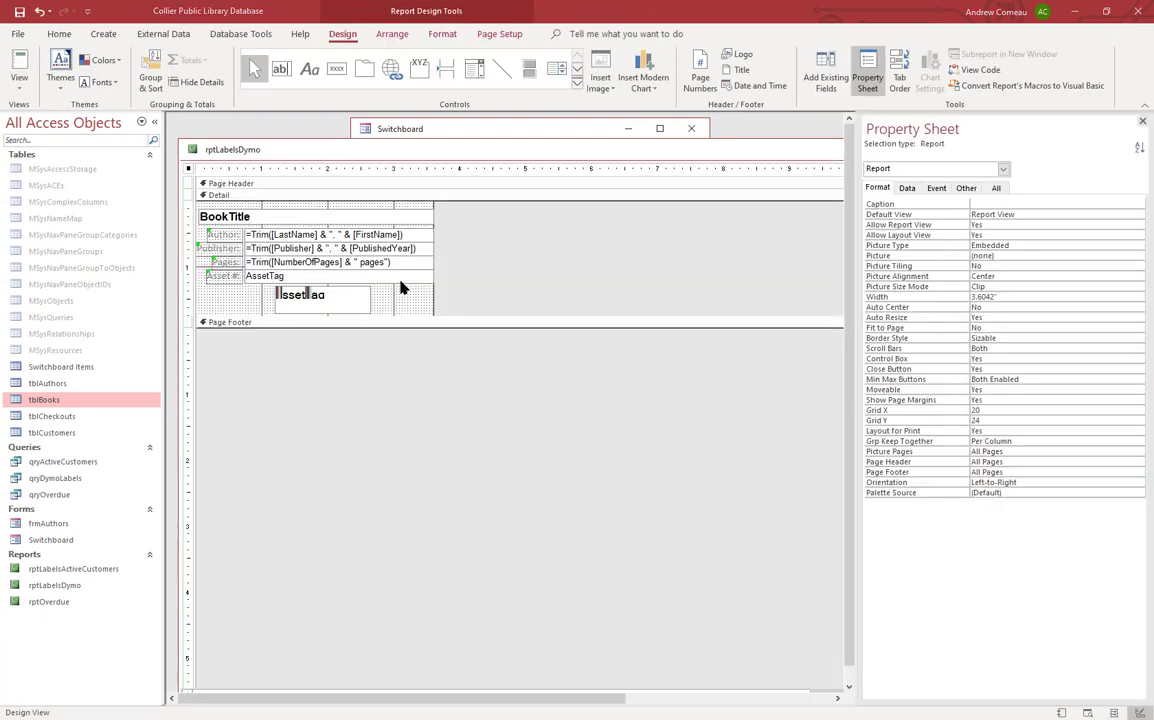
# Move the barcode text box beside the Asset # value, about 2.15 inches from the left and 1.08 inches from the top, and enlarge its font
pyautogui.click(368, 302)
pyautogui.moveTo(372, 302); pyautogui.dragTo(388, 282)
pyautogui.click(559, 252)
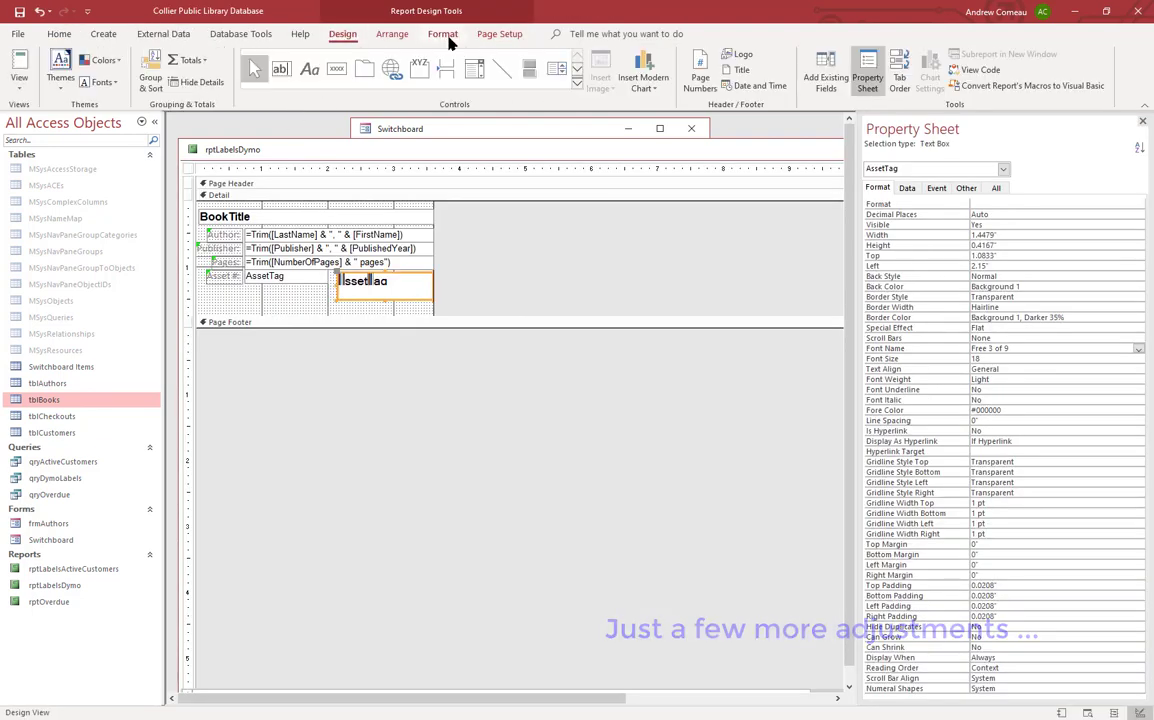
pyautogui.click(442, 33)
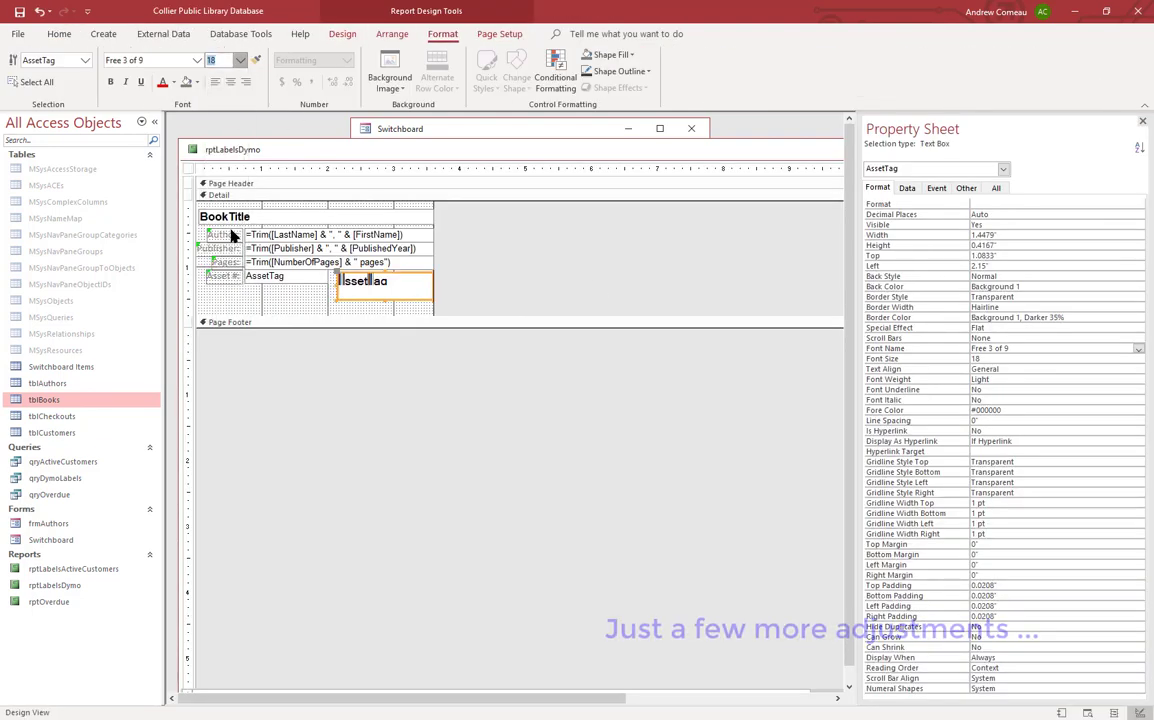
# Preview the adjusted label at full-page zoom, and print all pages on the DYMO LabelWriter 450
pyautogui.rightClick(520, 240)
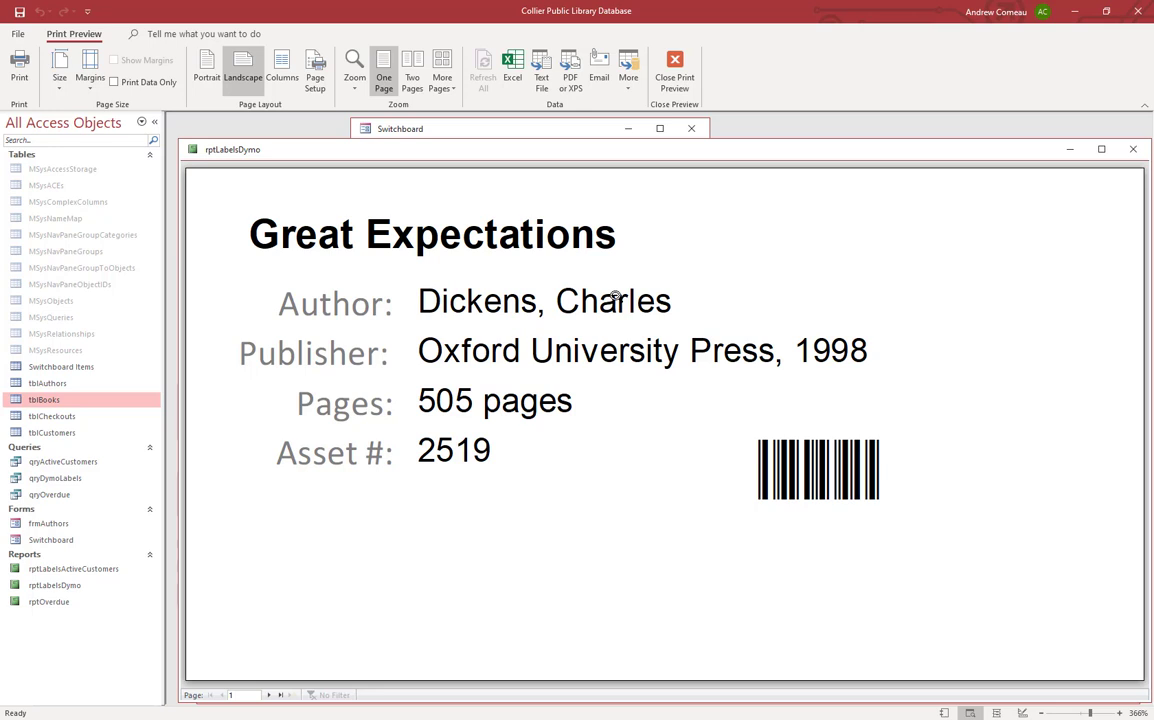
pyautogui.click(614, 296)
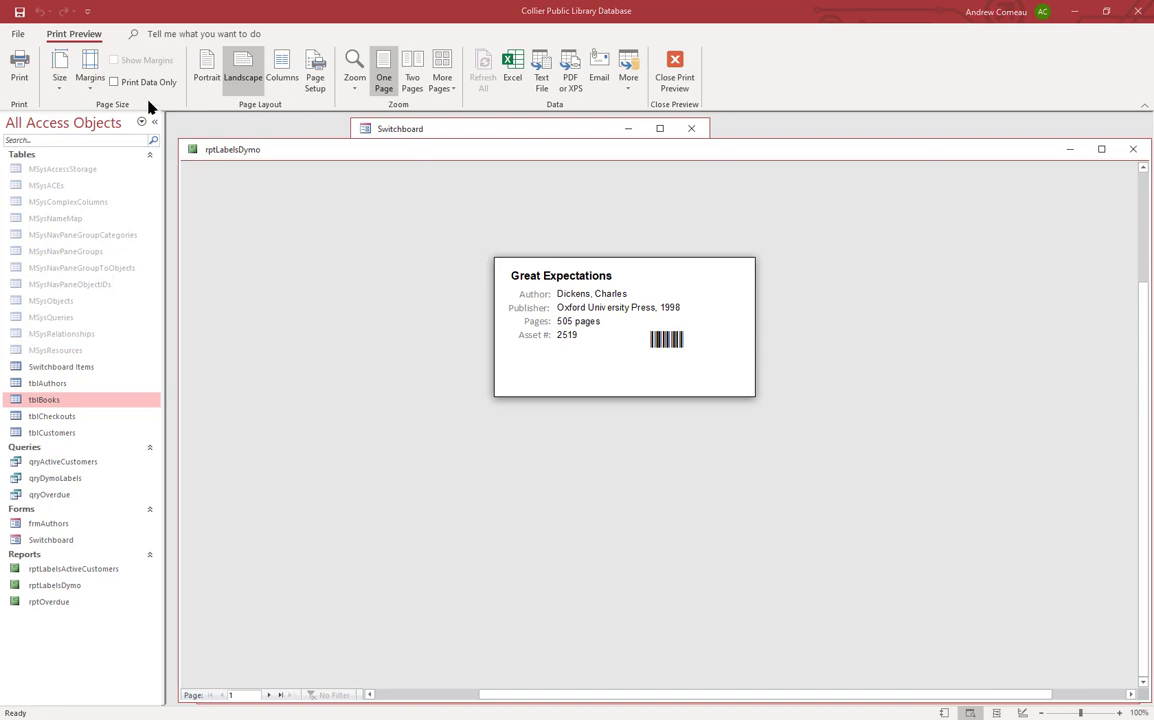
pyautogui.click(19, 66)
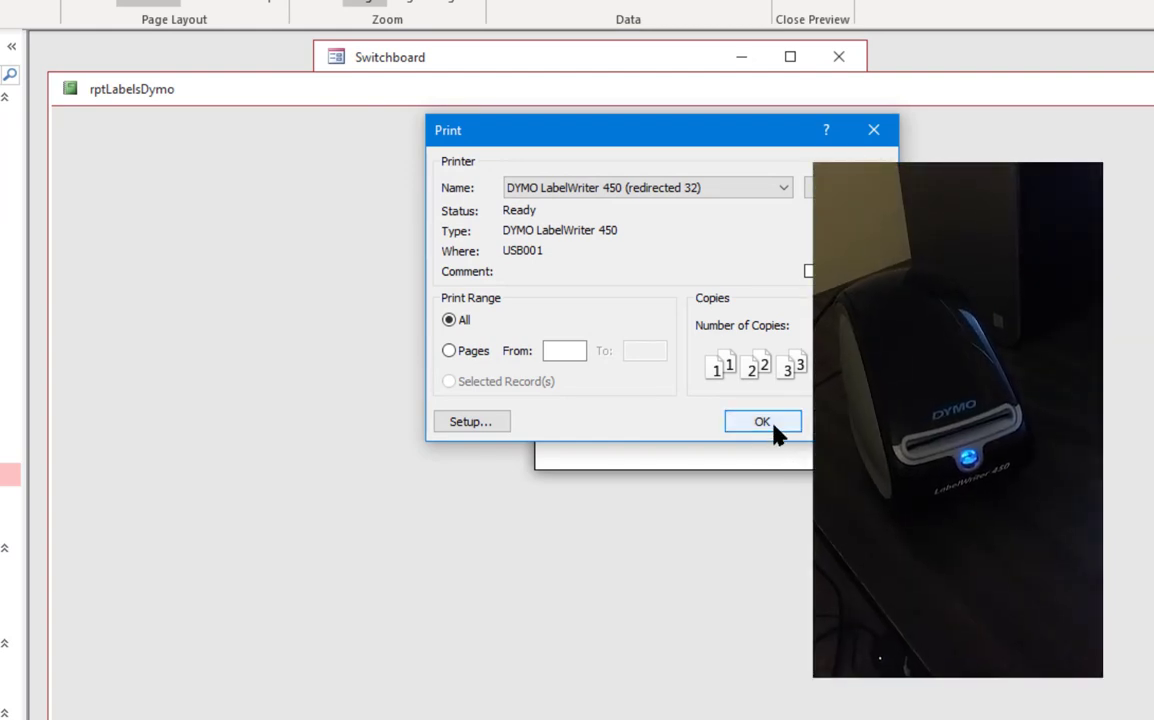
pyautogui.click(773, 421)
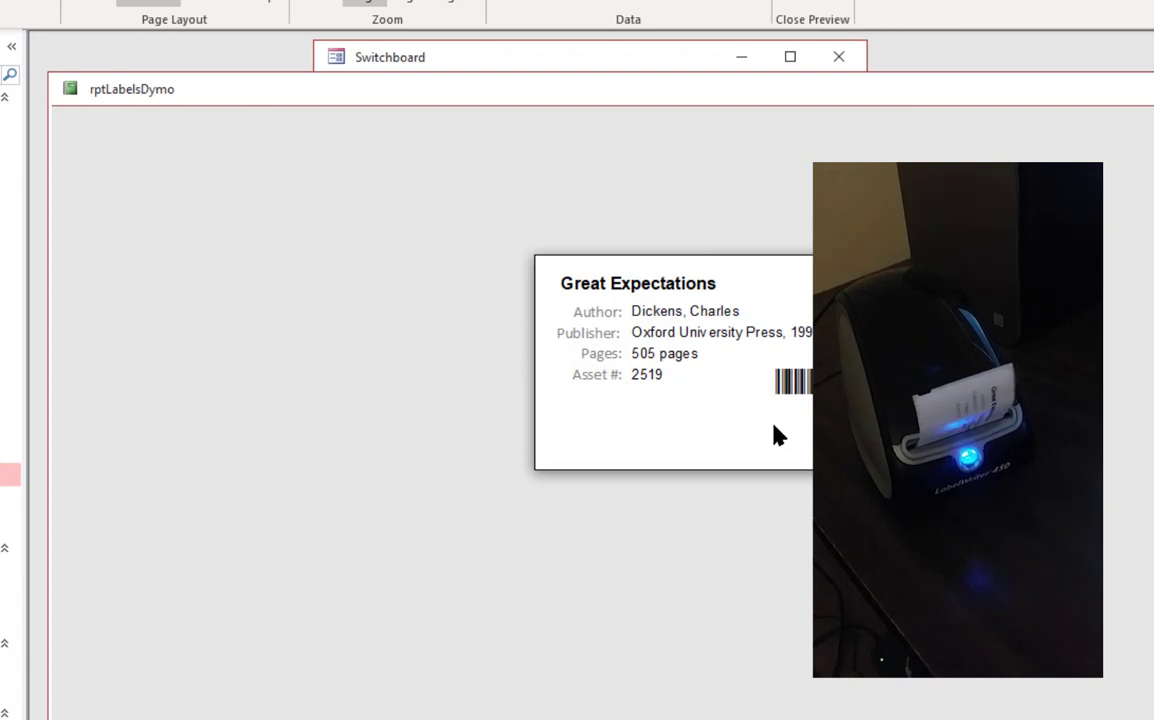